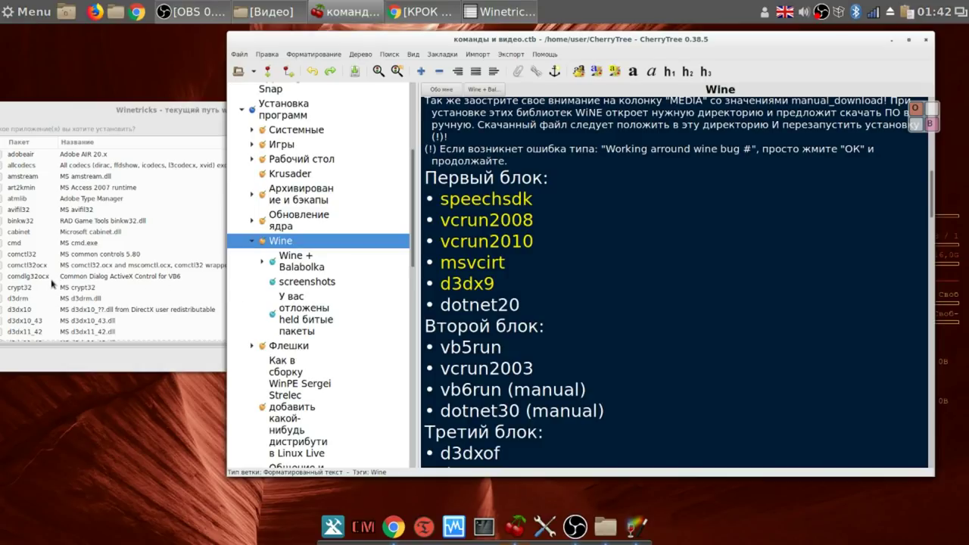
Select the d3dx9 package in the Winetricks list and place the list and the notes window side by side.
scroll(49, 264, "down", 2)
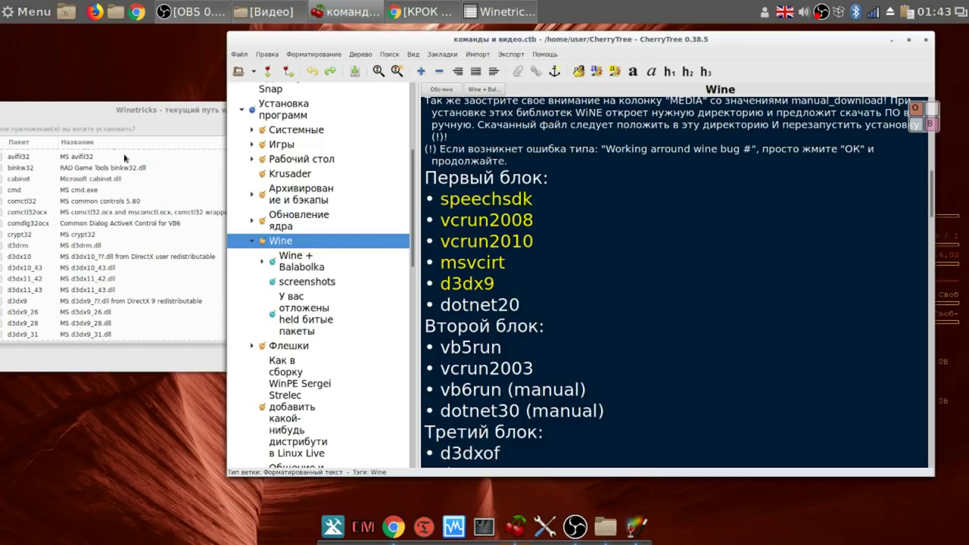
left_click_drag(112, 116, 132, 123)
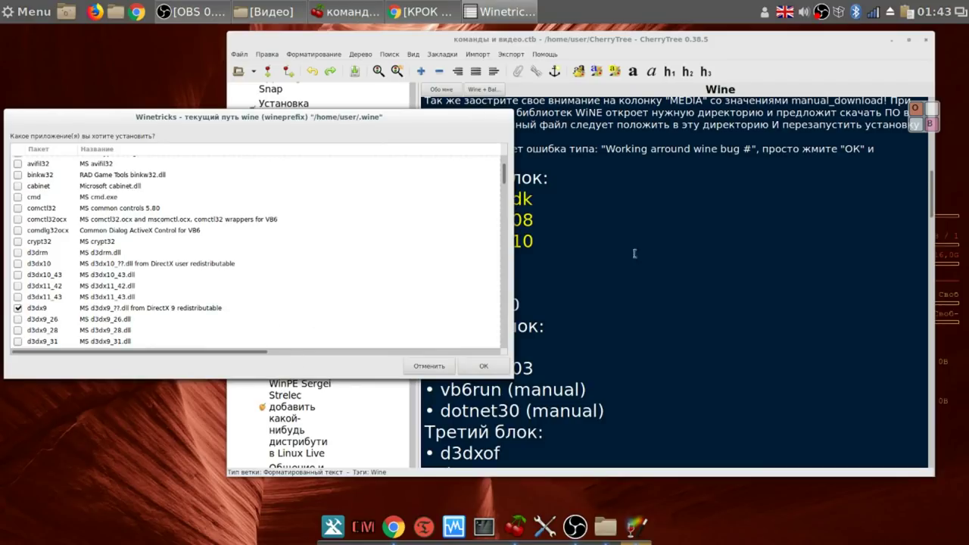
left_click_drag(409, 39, 610, 51)
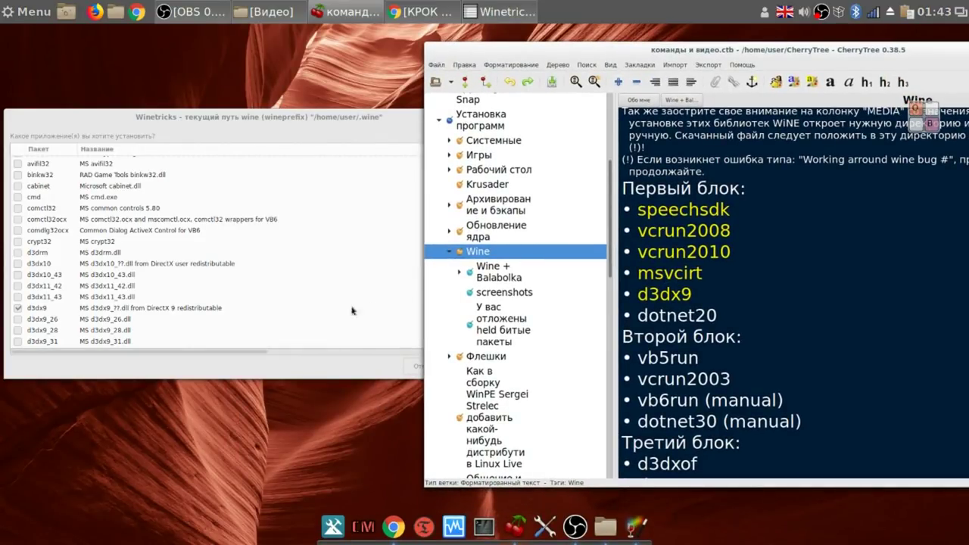
Select the msvcirt package in the Winetricks list.
scroll(173, 311, "down", 10)
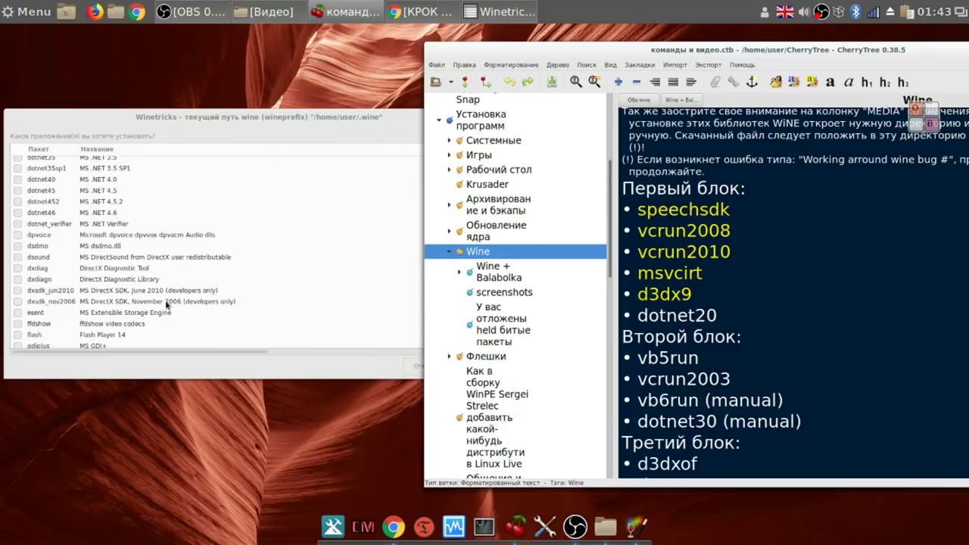
scroll(166, 304, "down", 5)
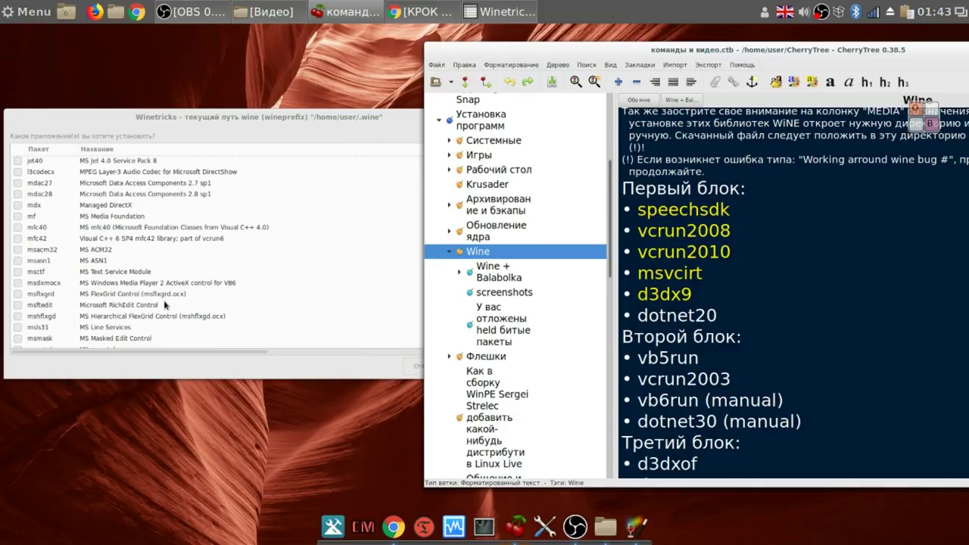
scroll(165, 305, "down", 5)
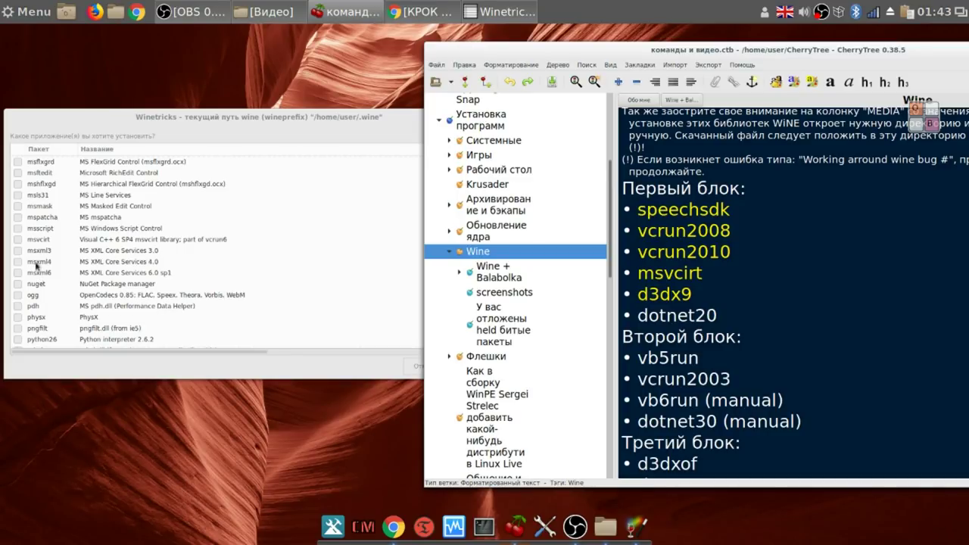
left_click(18, 240)
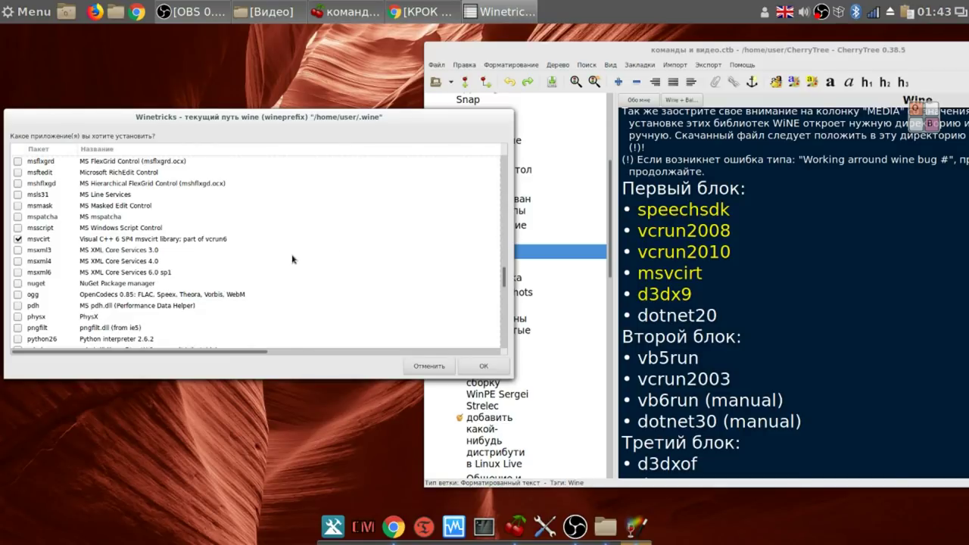
Select the speechsdk, vcrun2008 and vcrun2010 packages in the Winetricks list.
scroll(293, 260, "down", 2)
scroll(292, 260, "down", 4)
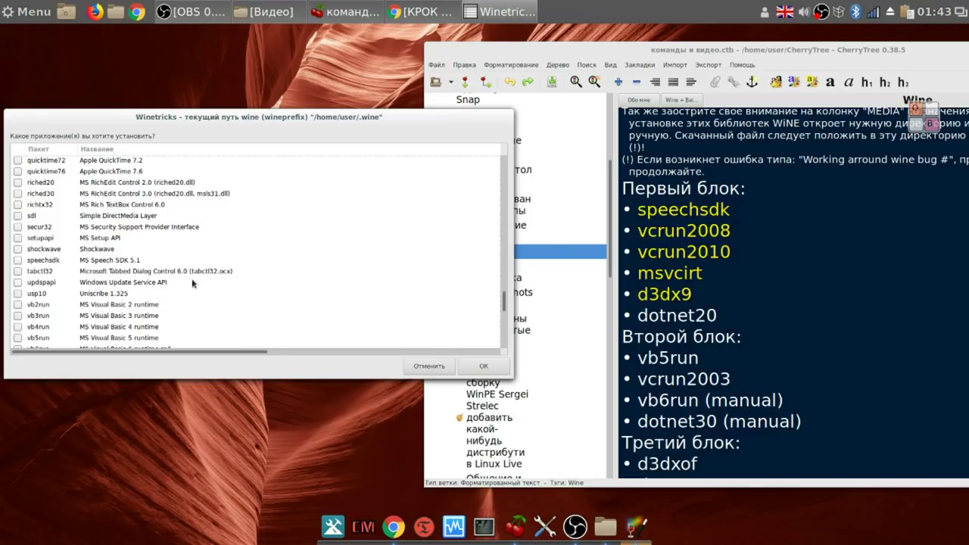
left_click(17, 260)
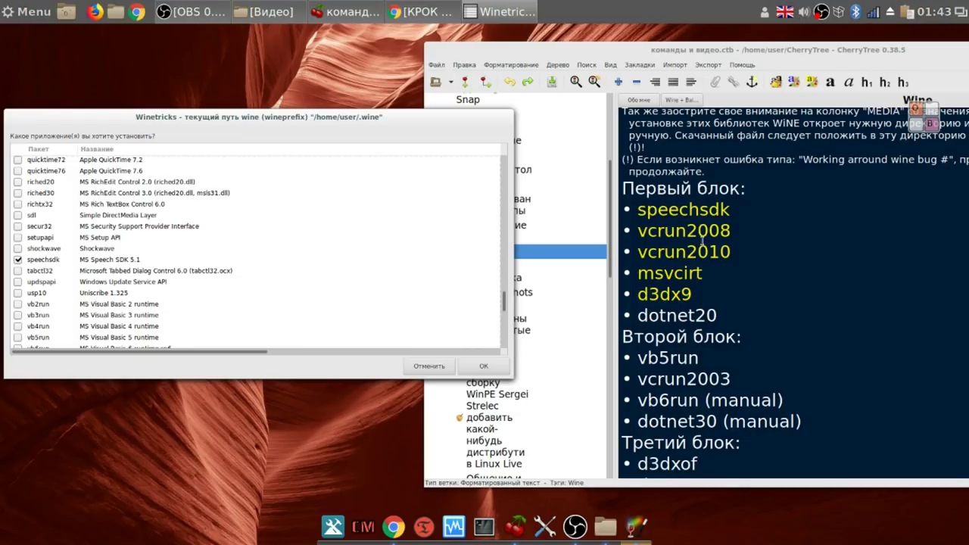
scroll(293, 254, "down", 2)
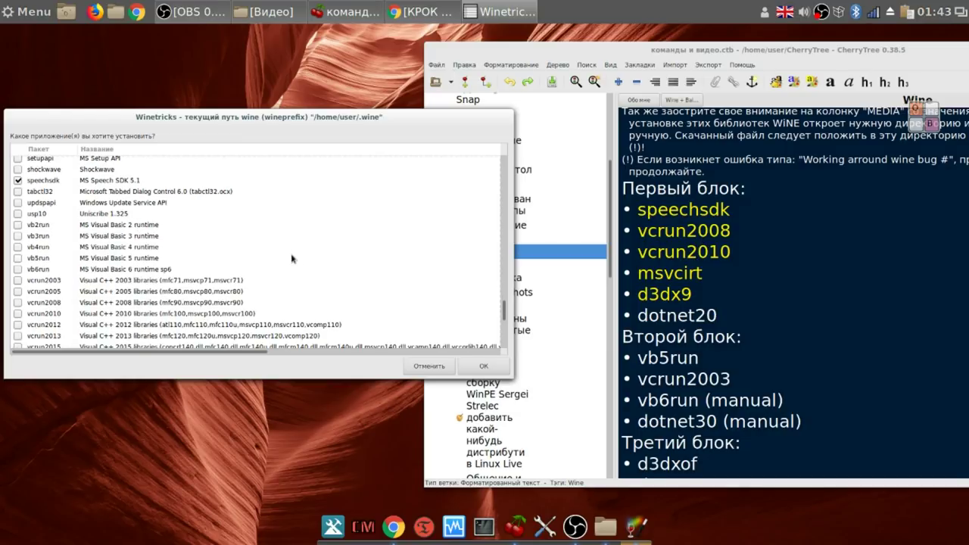
left_click(18, 302)
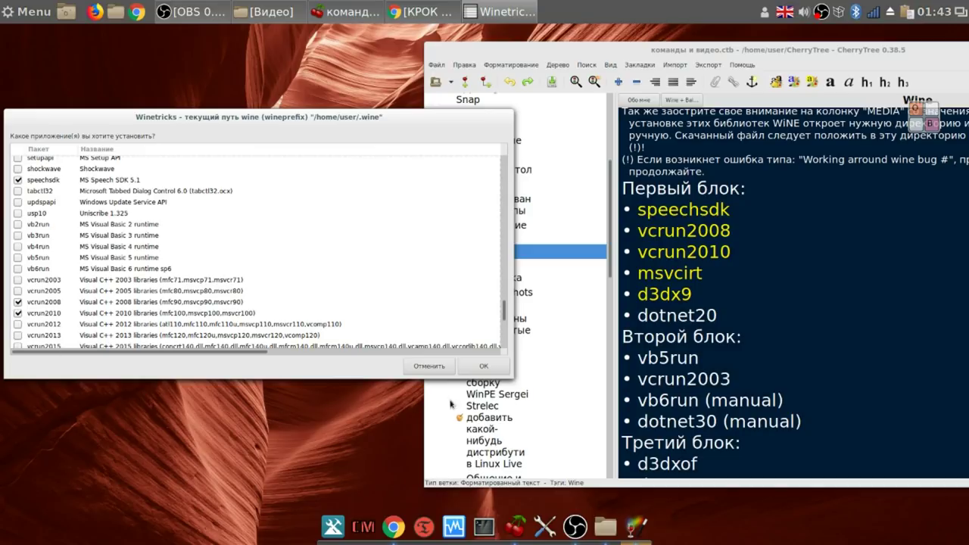
Minimize the notes window and start installing the selected Winetricks packages.
left_click_drag(930, 59, 681, 56)
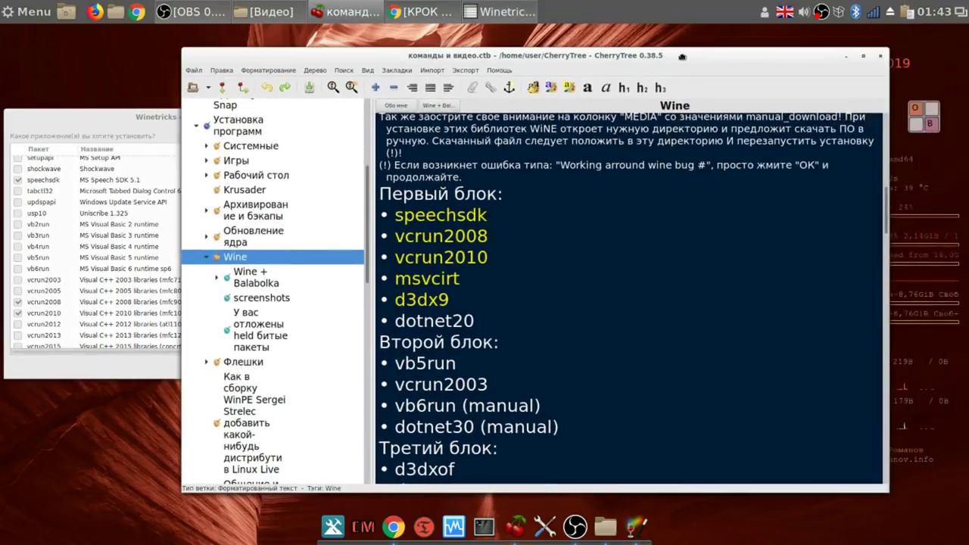
left_click(846, 57)
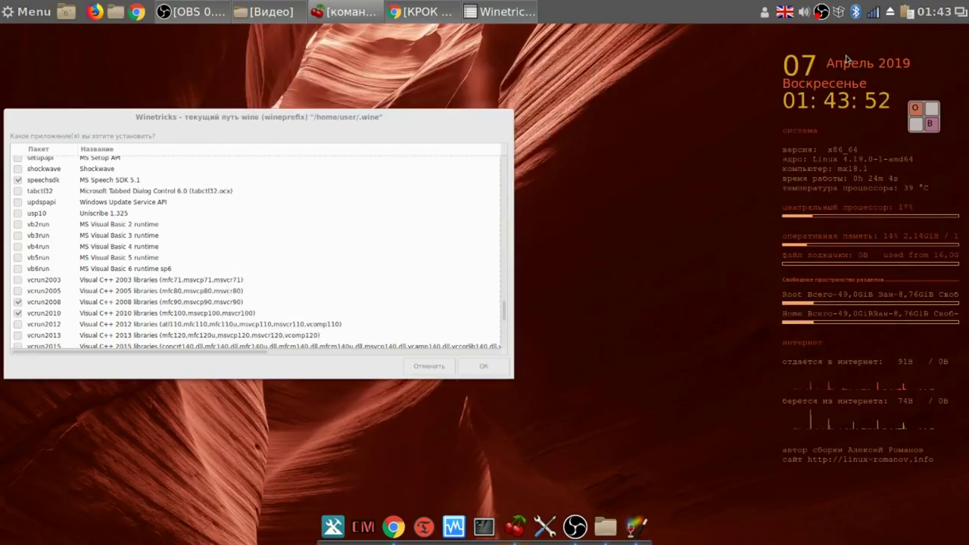
left_click(484, 367)
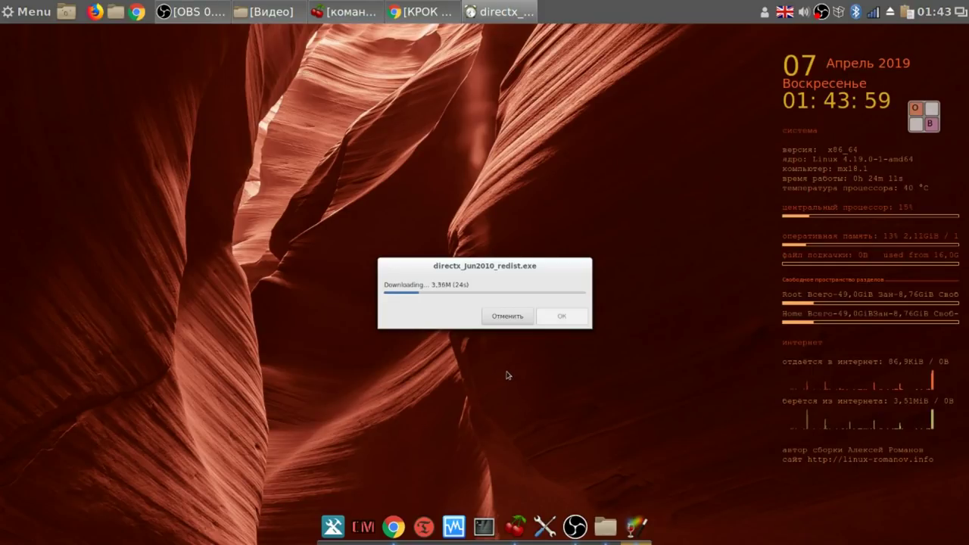
left_click_drag(407, 272, 235, 109)
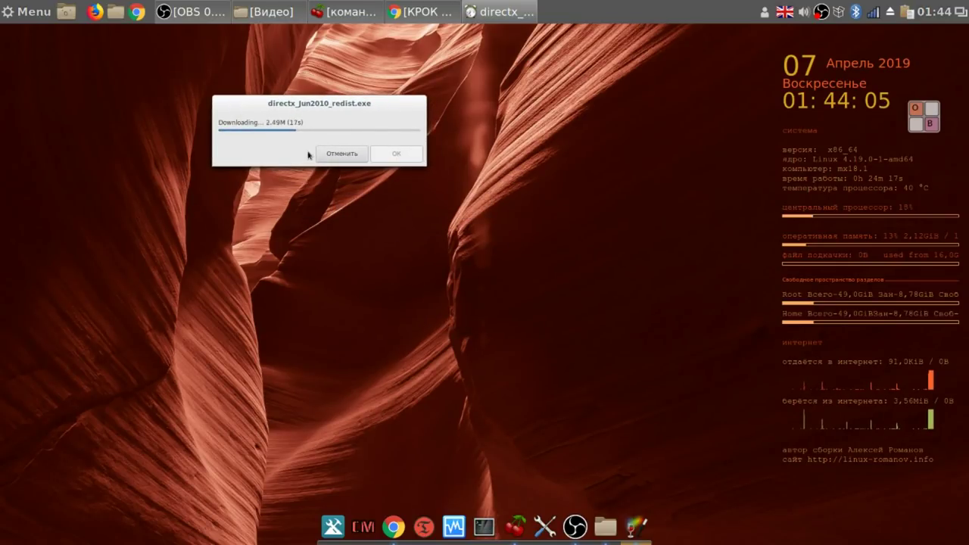
Switch to the Балаболка download page in Chrome and open the Загрузки folder in the file manager.
left_click(428, 16)
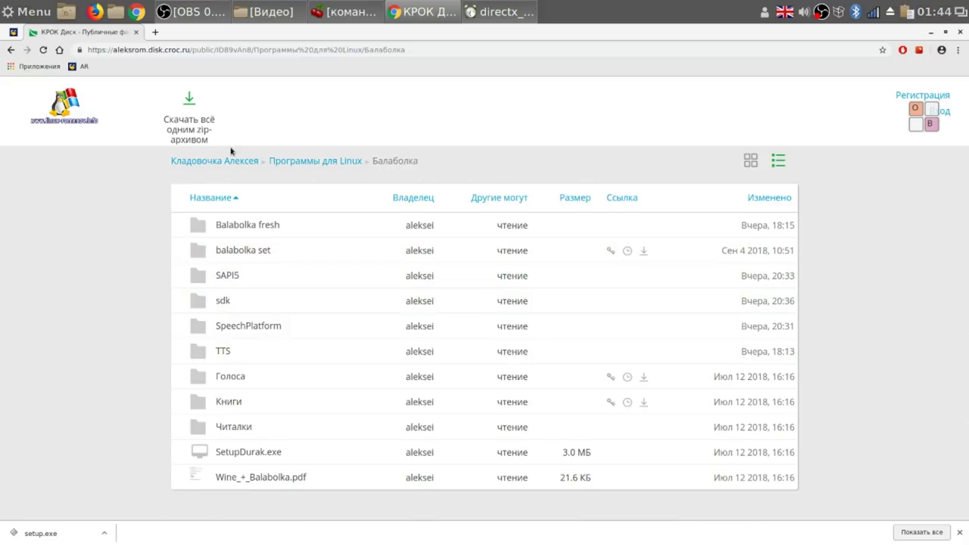
left_click(300, 12)
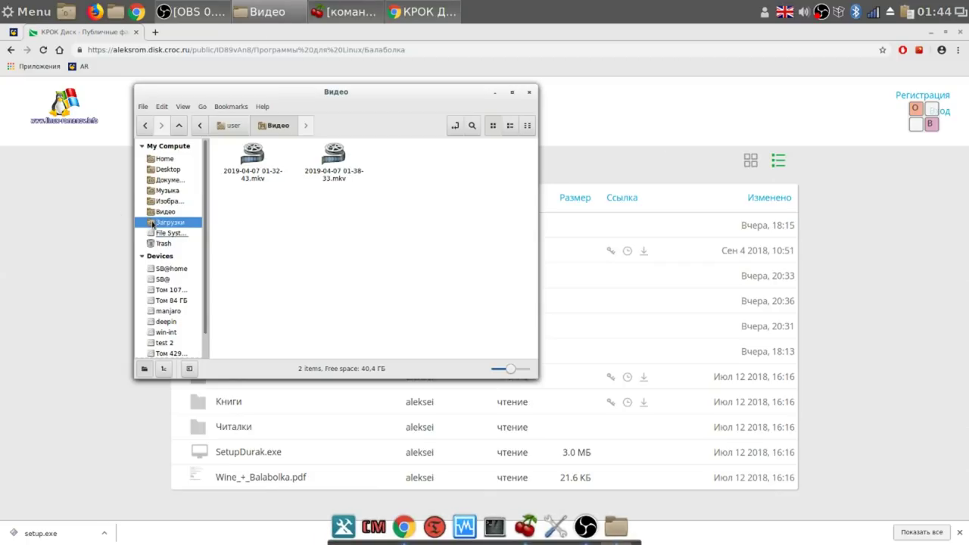
left_click(158, 222)
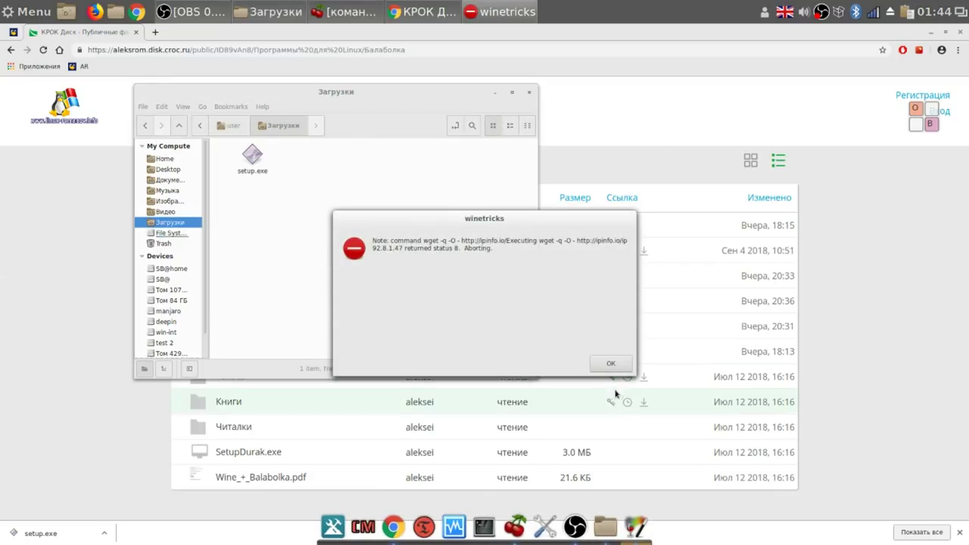
Dismiss the winetricks error message and accept the VCRedist licence agreement.
left_click(613, 364)
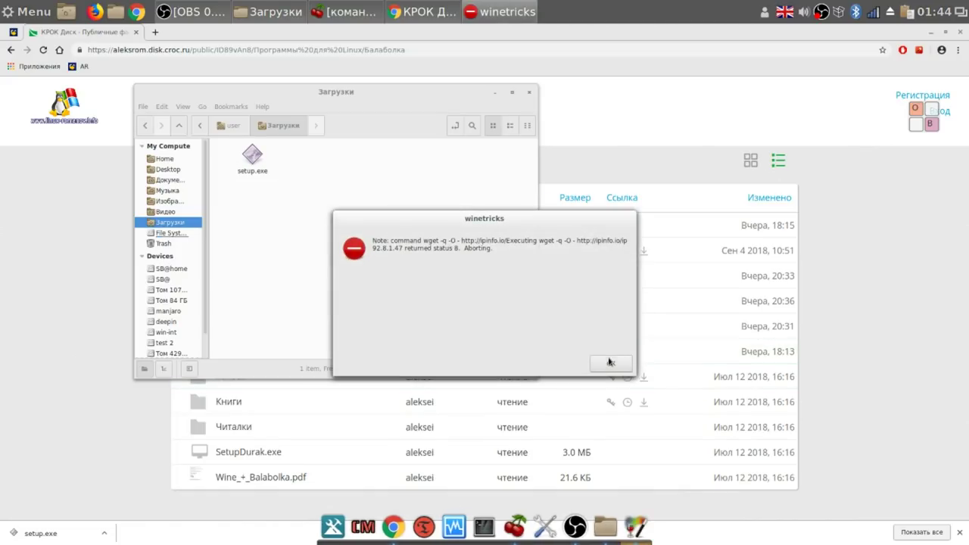
left_click(612, 365)
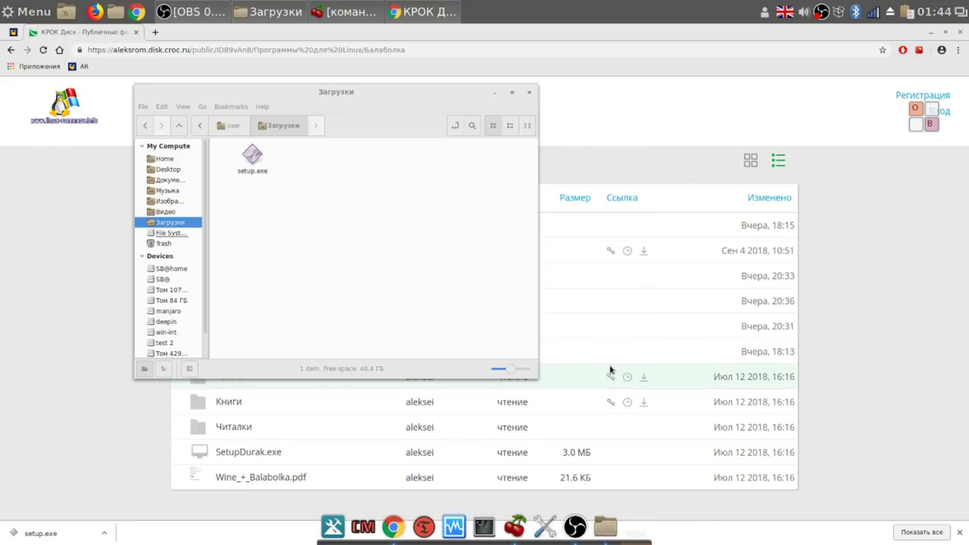
left_click(494, 94)
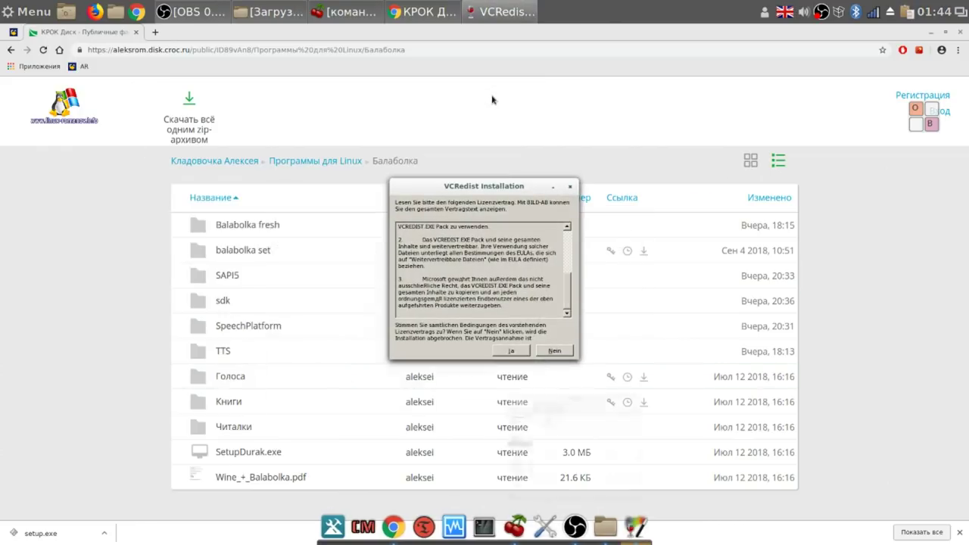
left_click(519, 352)
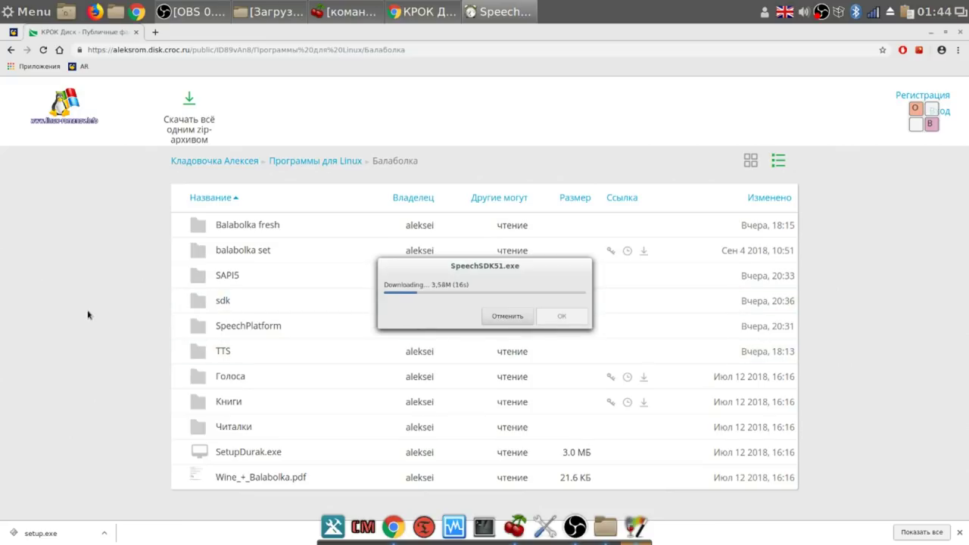
Open the Голоса folder on the download page and download ENG_Emily.7z and RUS_ Nicolai.msi.7z.
left_click(231, 376)
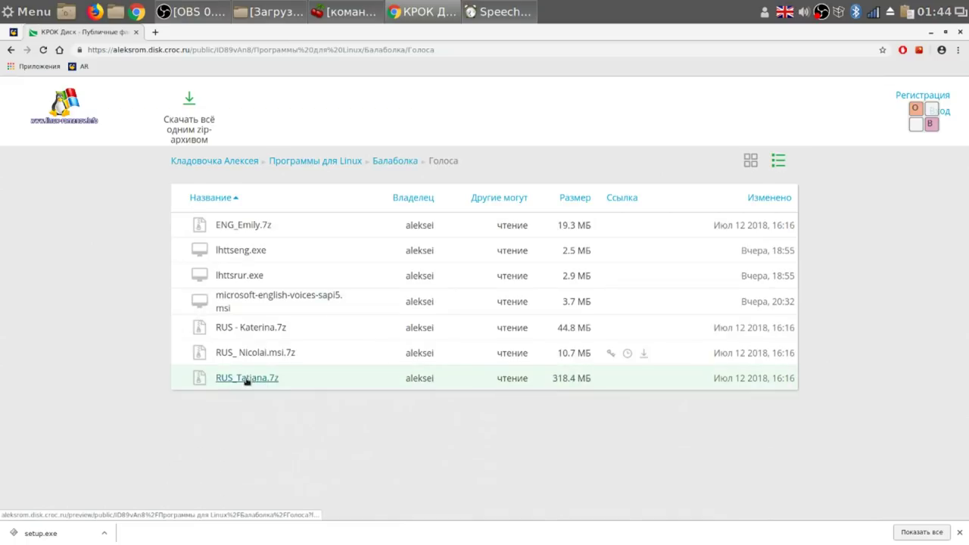
right_click(260, 230)
left_click(281, 242)
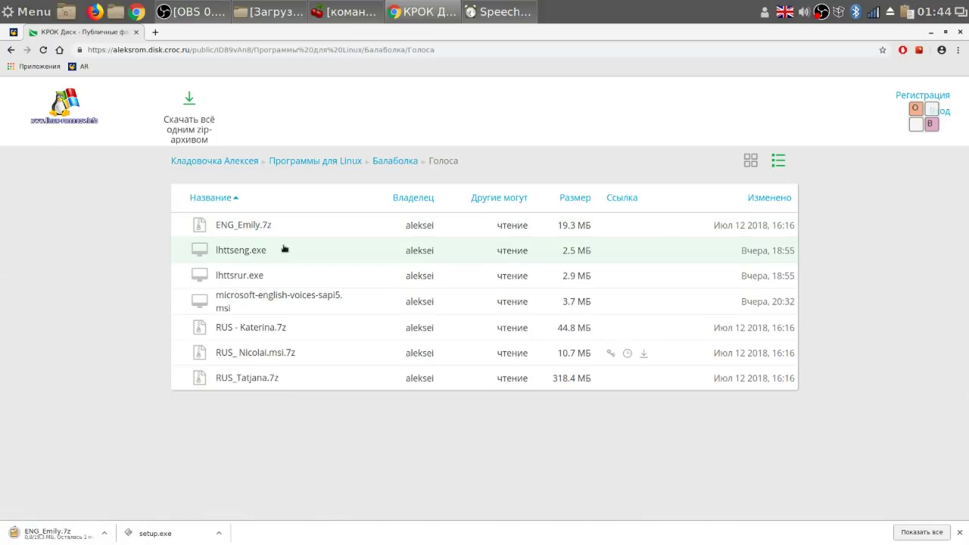
right_click(277, 353)
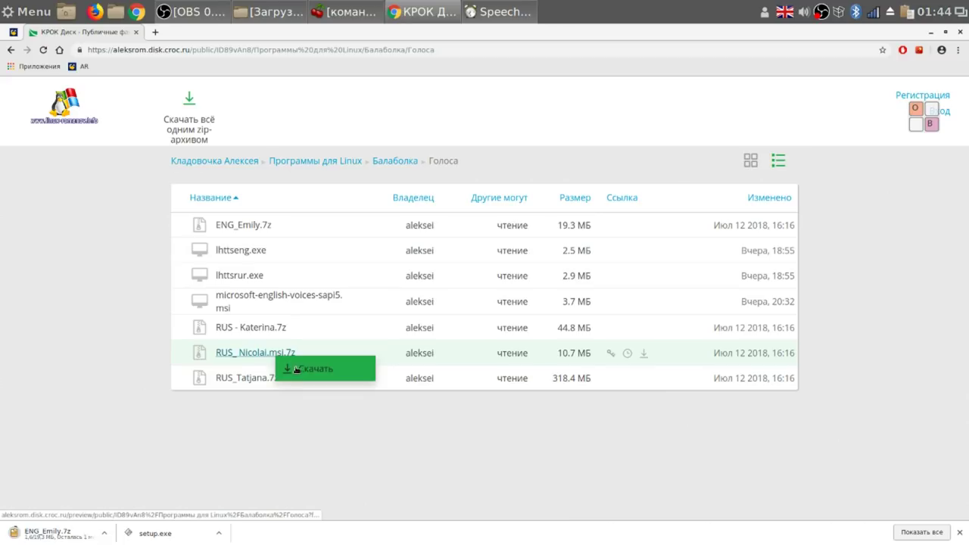
left_click(298, 372)
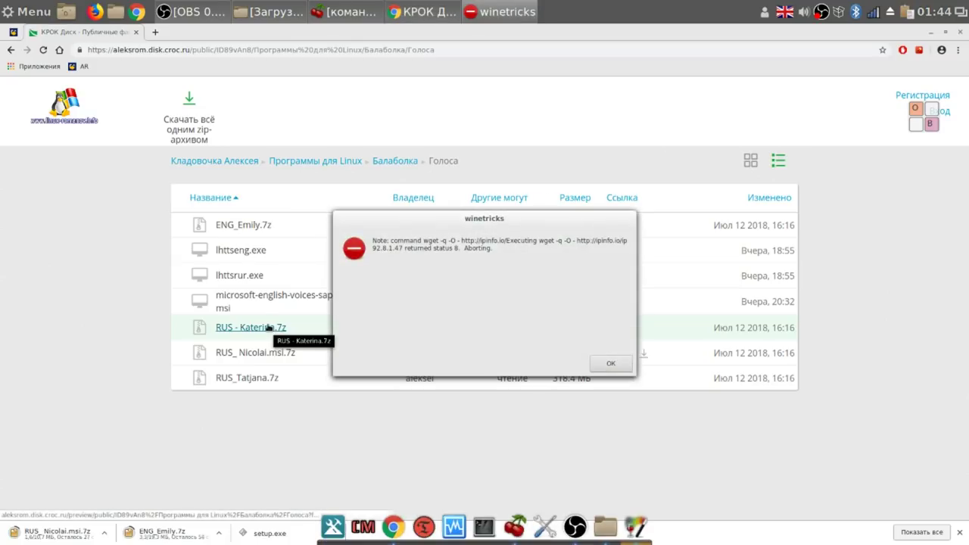
Dismiss the winetricks error and install Microsoft Speech SDK 5.1, accepting the licence agreement and keeping the default destination folder.
left_click(611, 366)
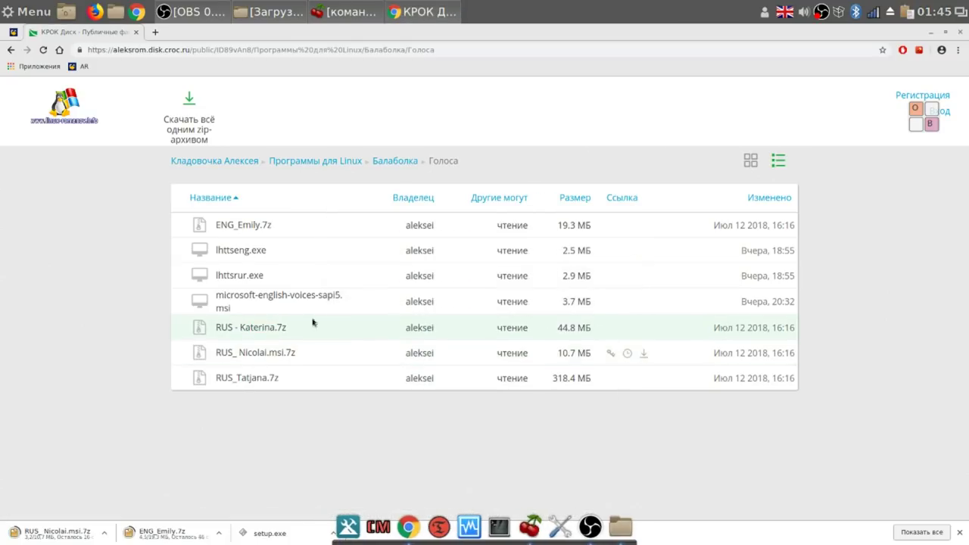
left_click(271, 328)
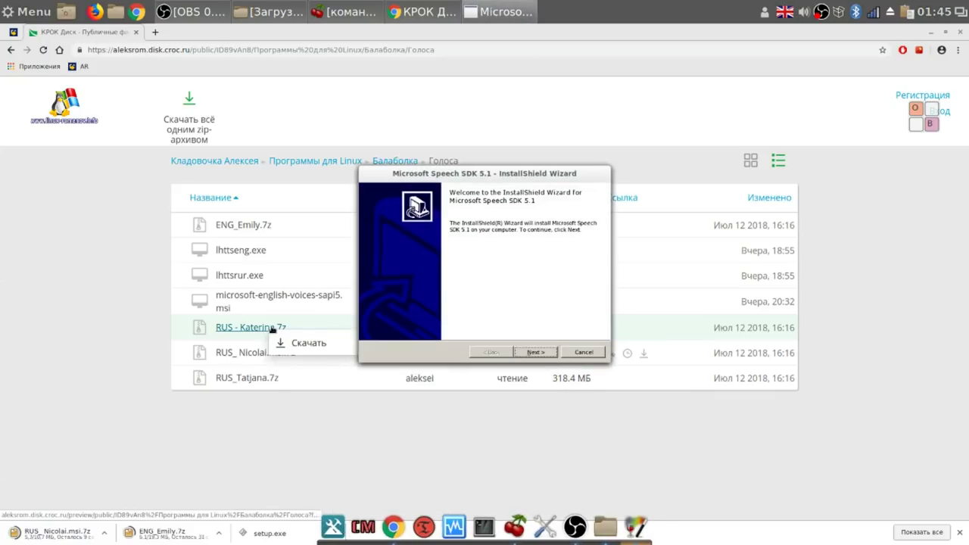
left_click(545, 353)
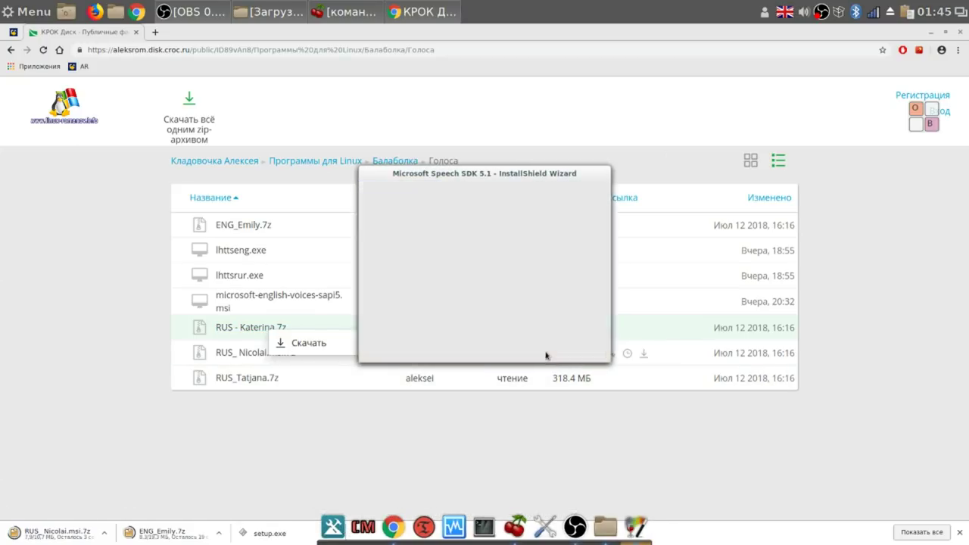
left_click(371, 317)
left_click(540, 355)
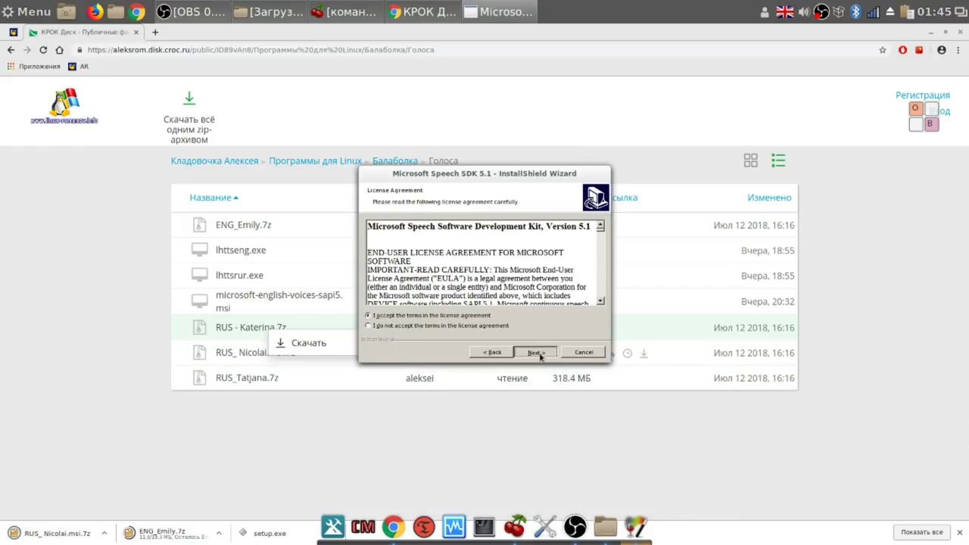
left_click(538, 351)
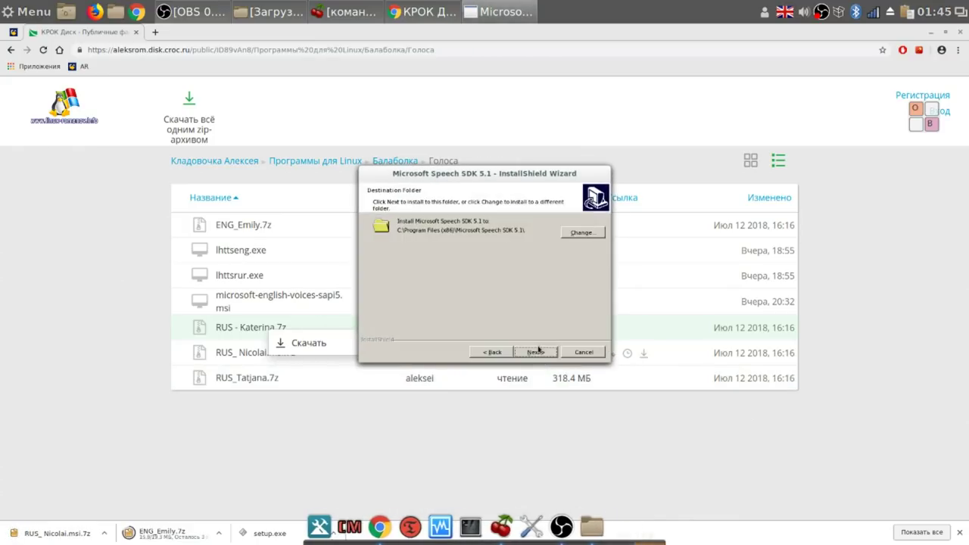
left_click(537, 352)
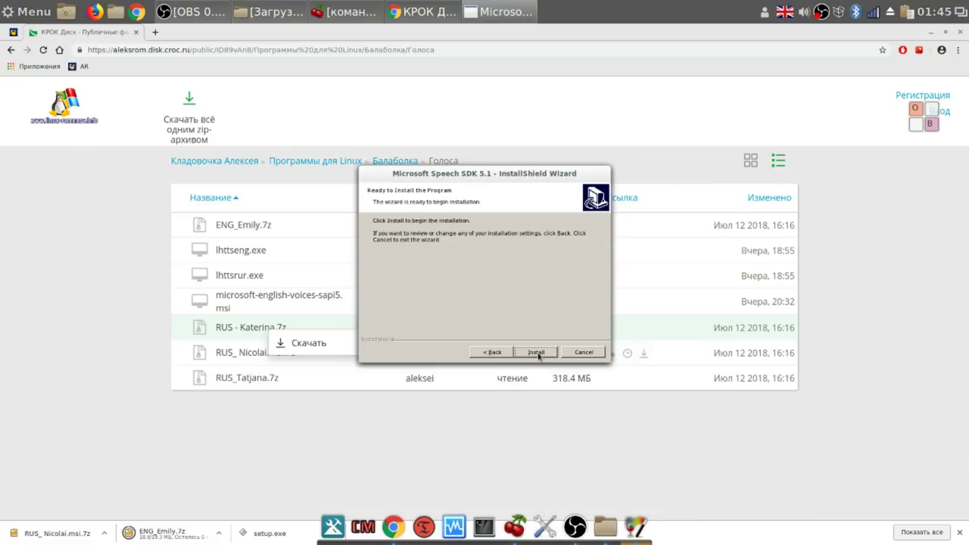
left_click(538, 354)
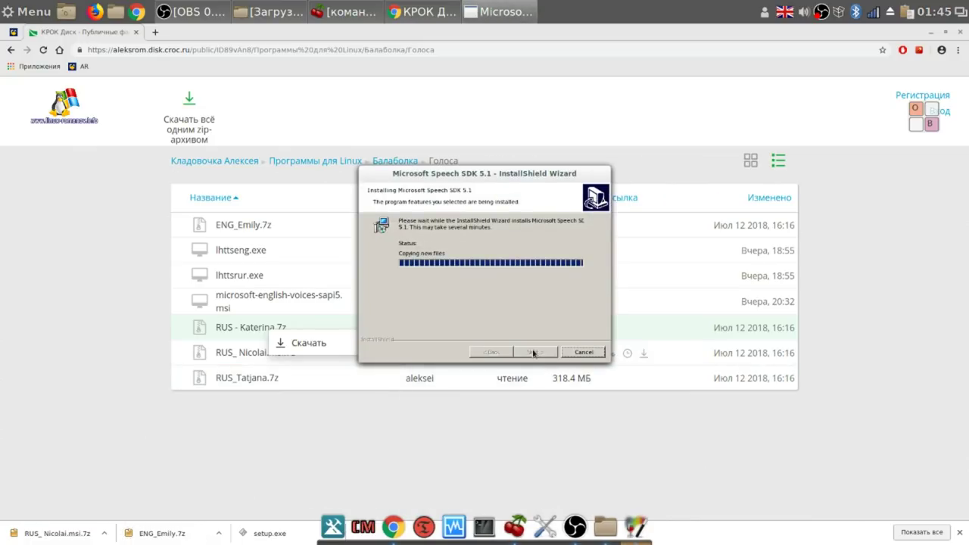
Download RUS - Katerina.7z and bring the Microsoft Speech SDK 5.1 installer back to the front.
left_click(324, 347)
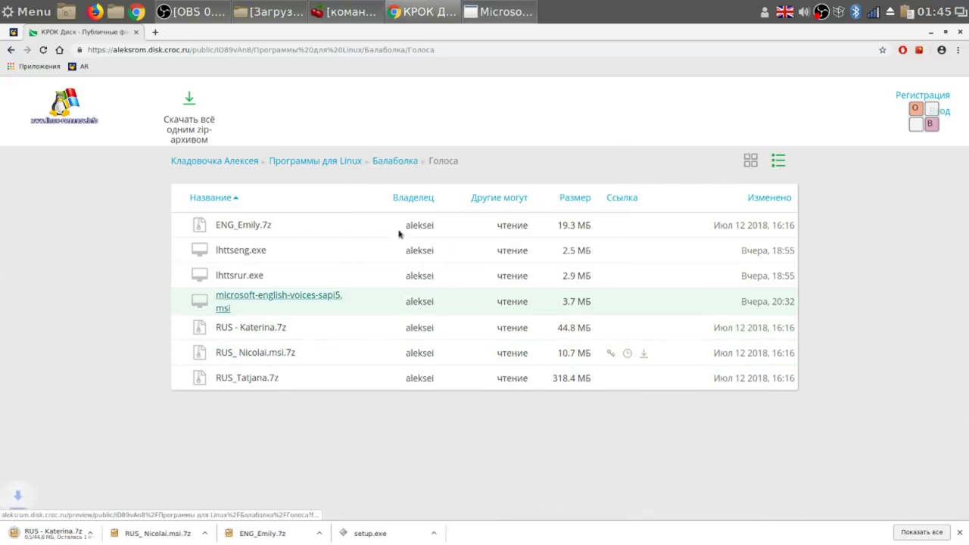
left_click(500, 14)
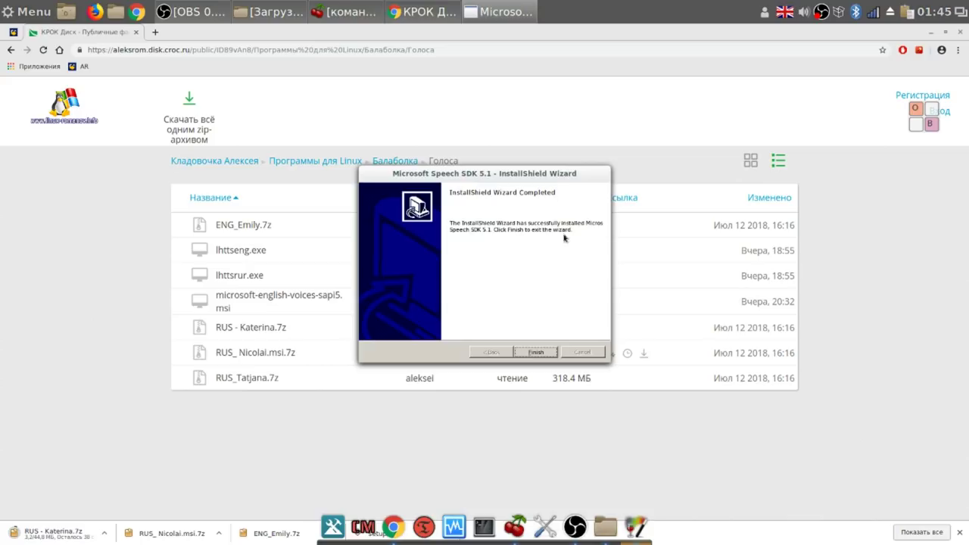
Finish the Microsoft Speech SDK 5.1 installer and download Книги.zip from the Книги folder inside Балаболка on the download page.
left_click(540, 353)
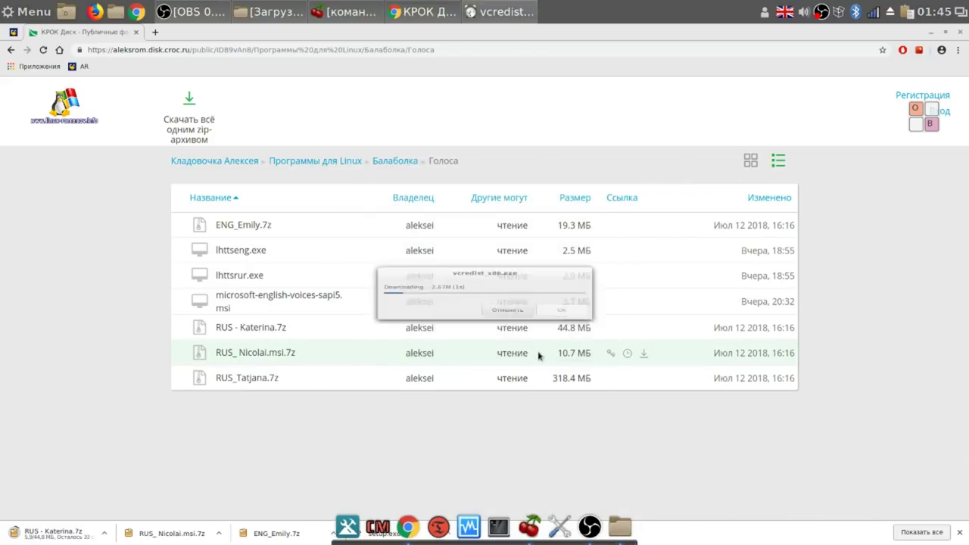
left_click(388, 161)
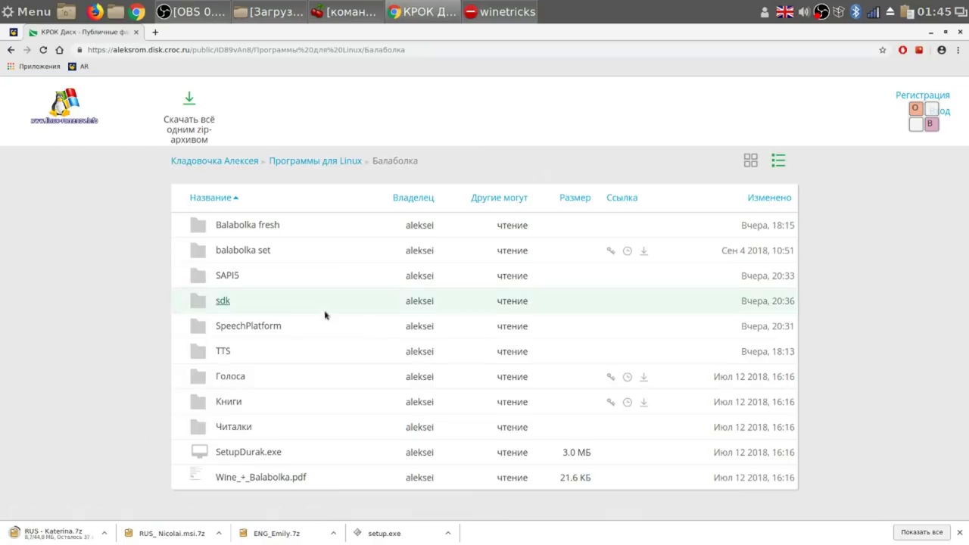
left_click(237, 405)
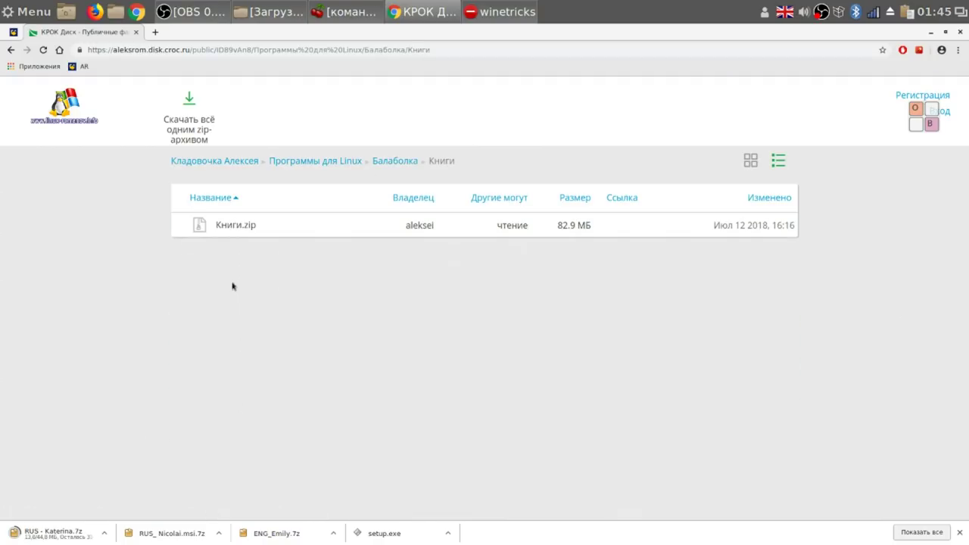
left_click(238, 226)
left_click(264, 241)
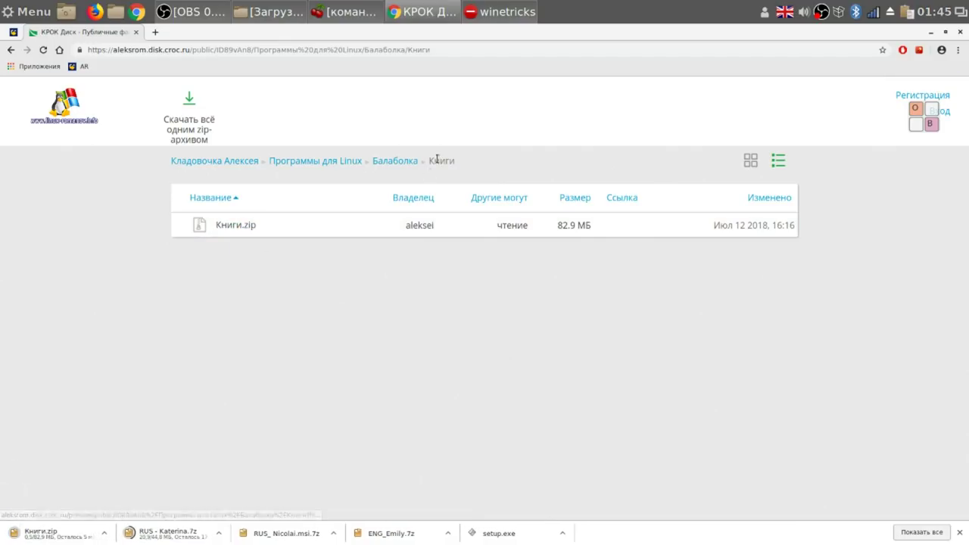
Return to the Балаболка folder and download Govorilka222.zip from its Читалки subfolder.
left_click(396, 161)
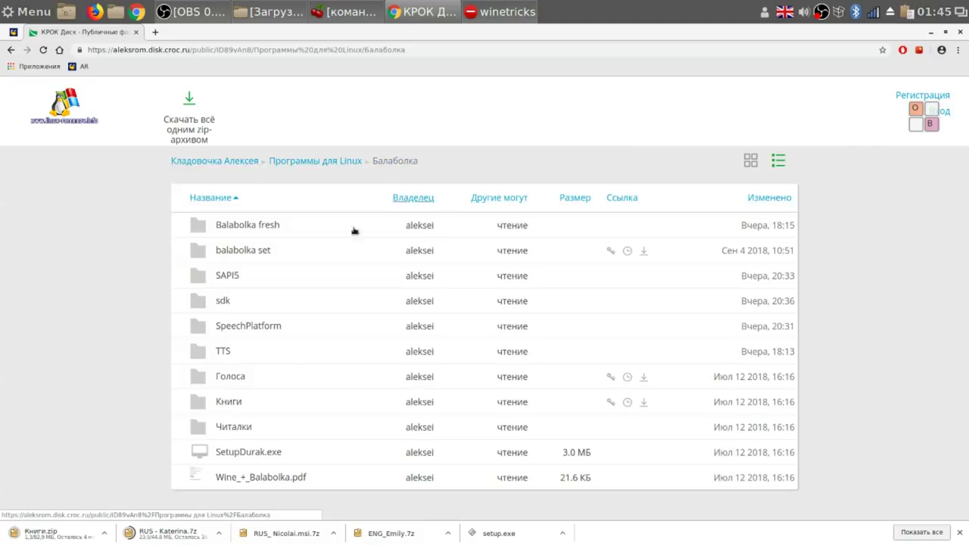
left_click(233, 427)
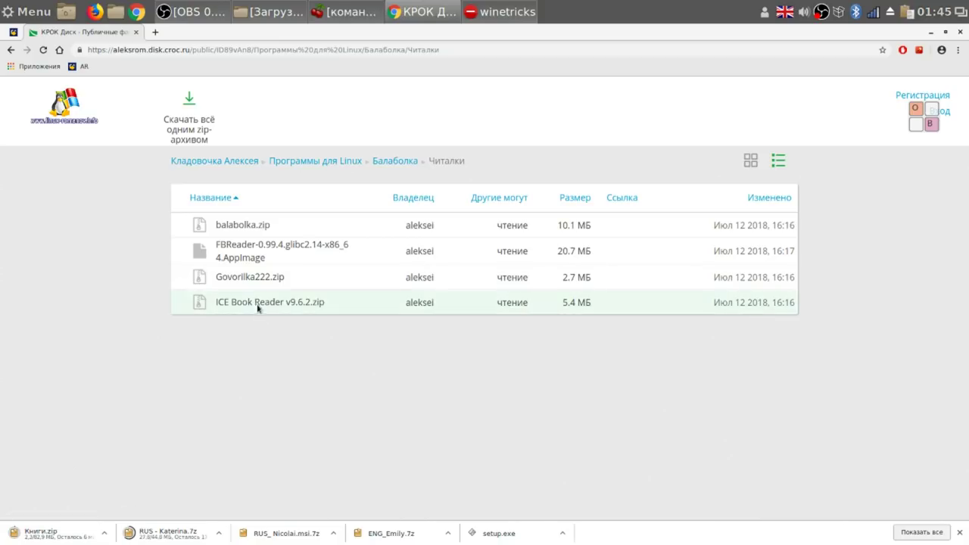
left_click(262, 278)
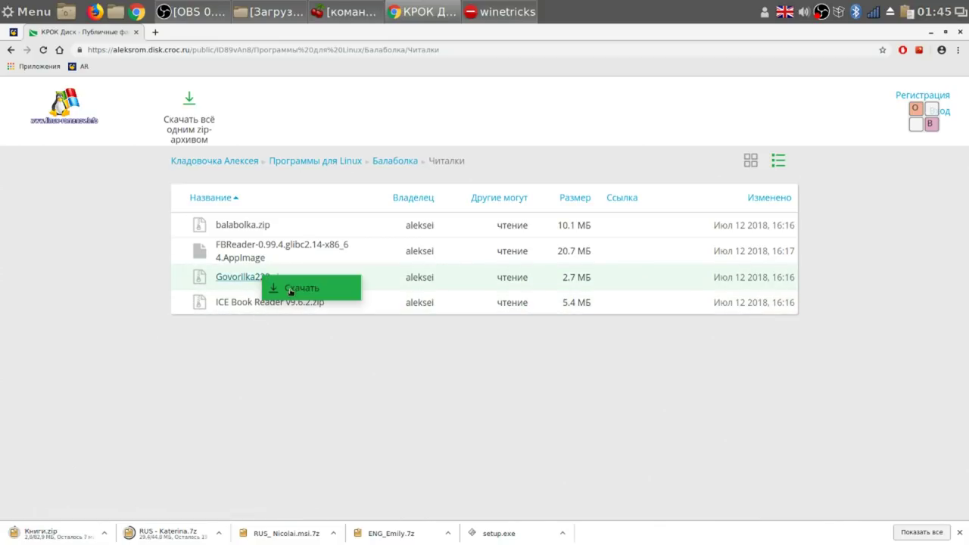
left_click(294, 291)
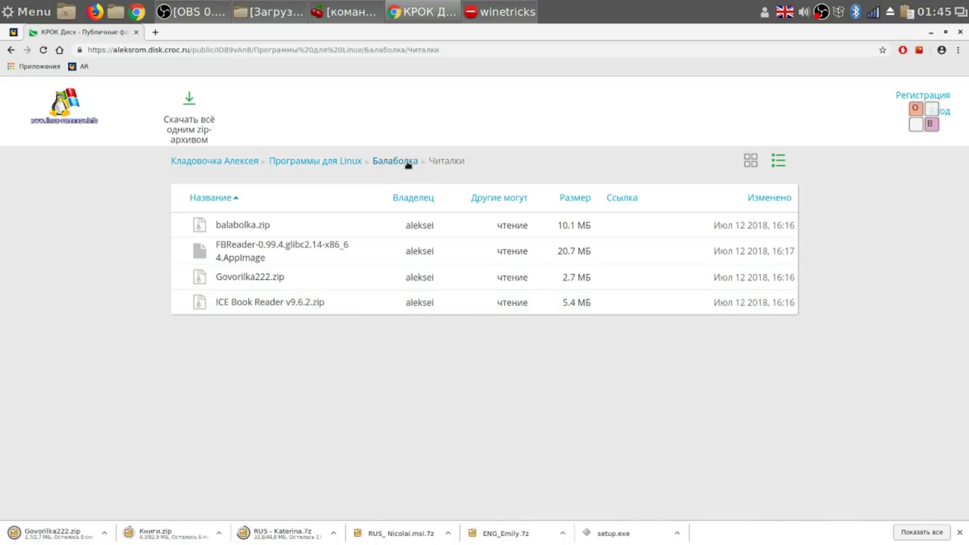
Minimize the browser to dismiss the winetricks error, and install Microsoft Visual C++ 2008 Redistributable Package, accepting the licence terms.
left_click(946, 34)
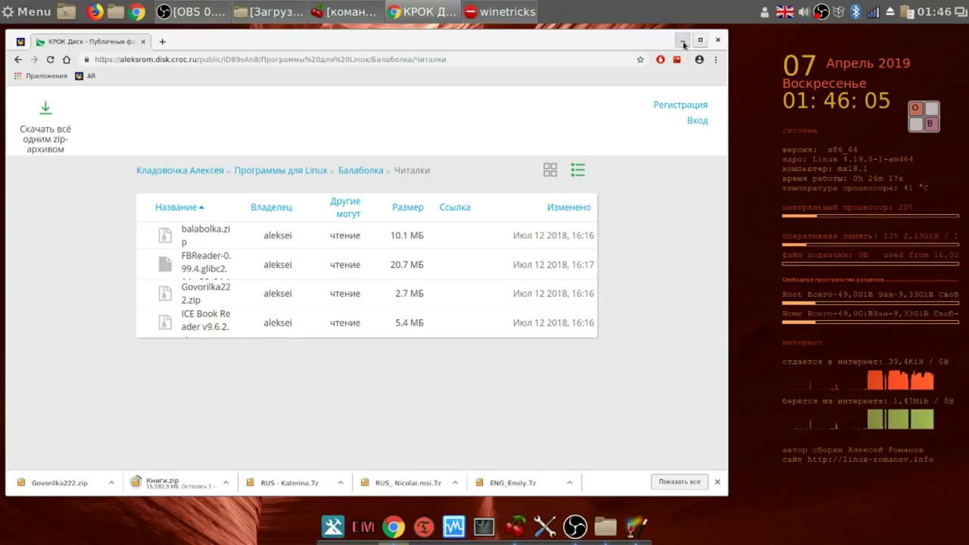
left_click(682, 43)
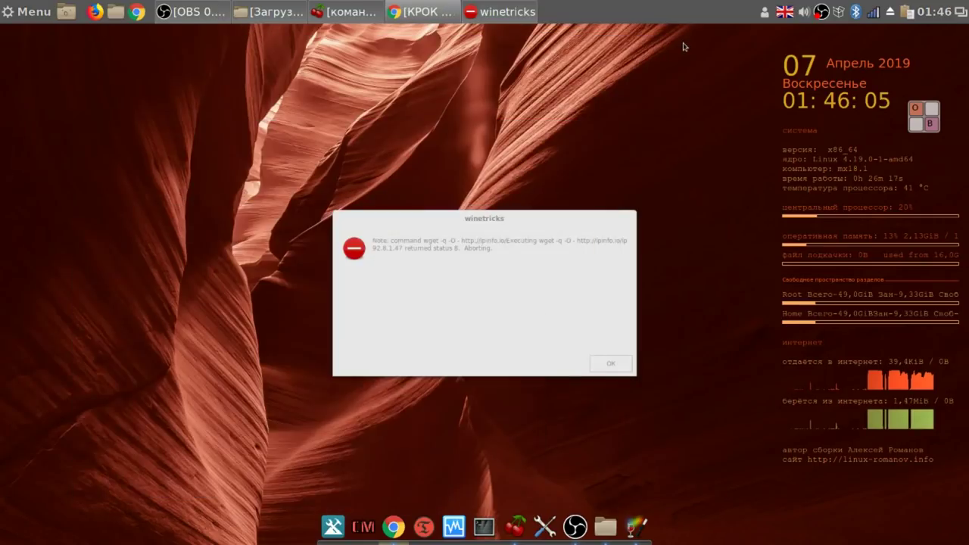
left_click(619, 364)
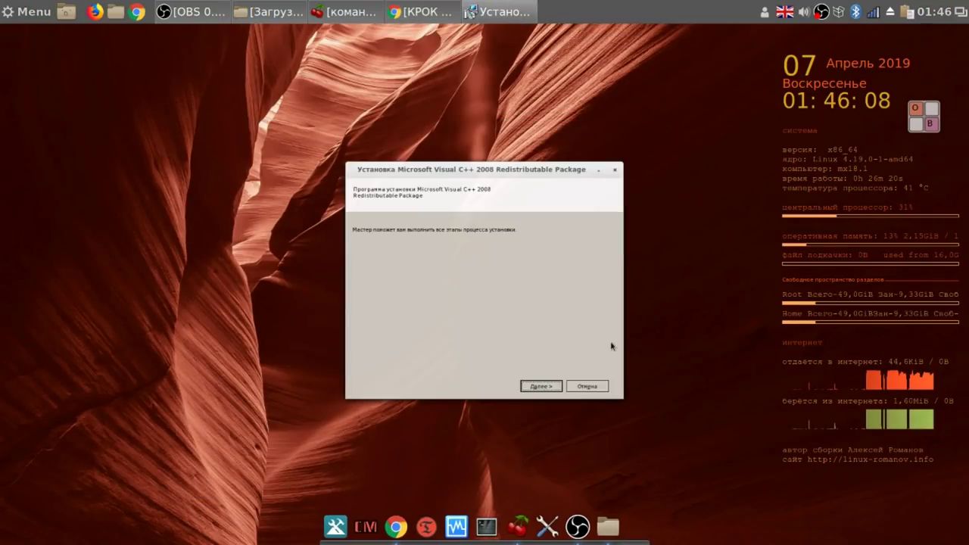
left_click(551, 392)
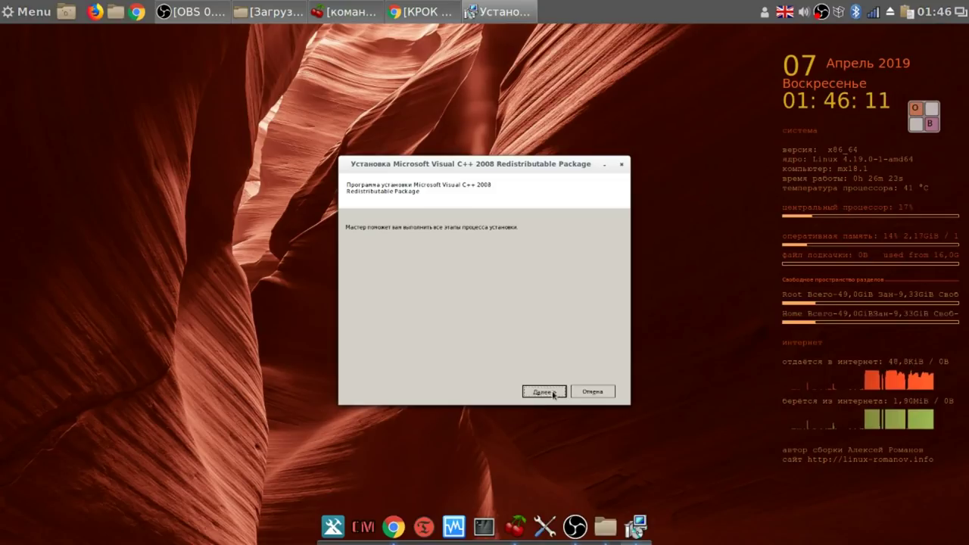
left_click(354, 376)
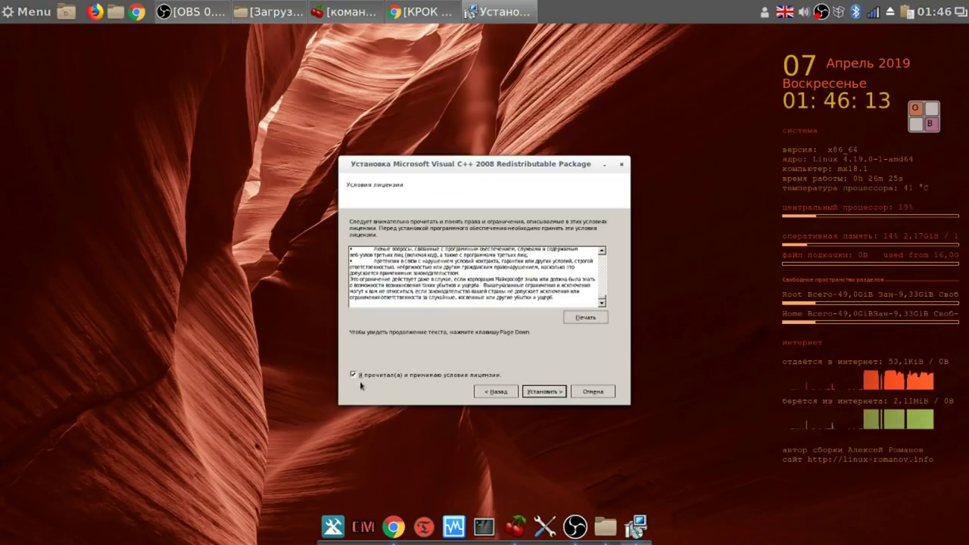
left_click(543, 391)
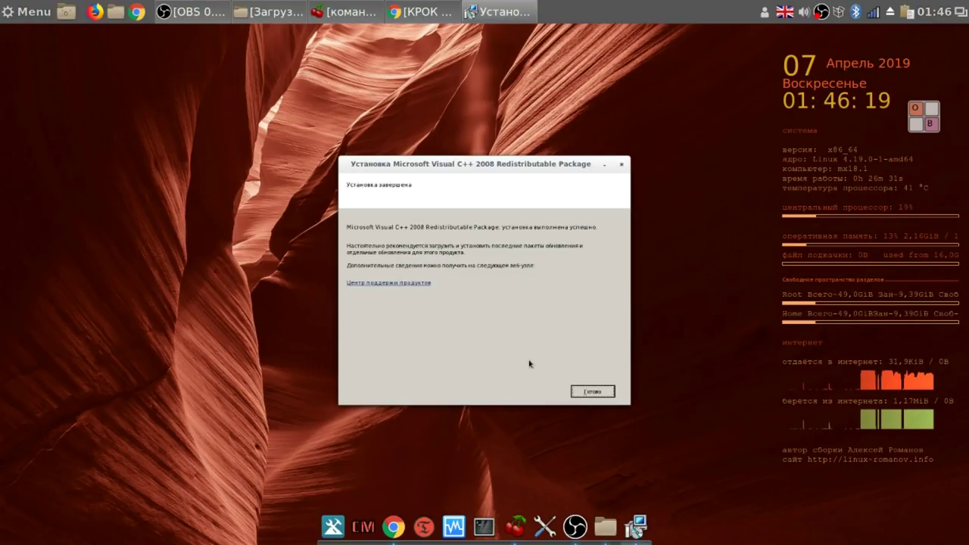
left_click(593, 391)
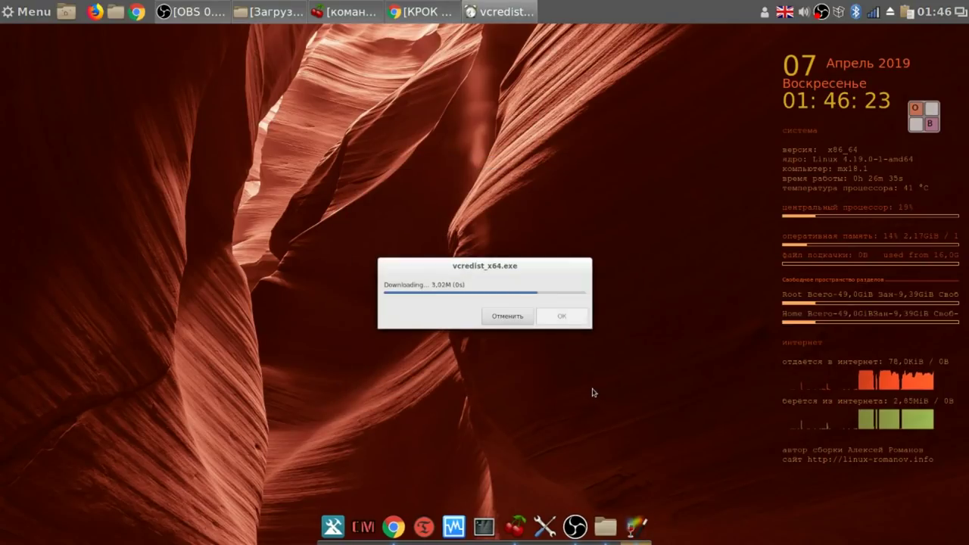
Dismiss the winetricks error and install Microsoft Visual C++ 2010 x86 Redistributable, accepting the licence terms without sending setup information to Microsoft.
left_click(573, 340)
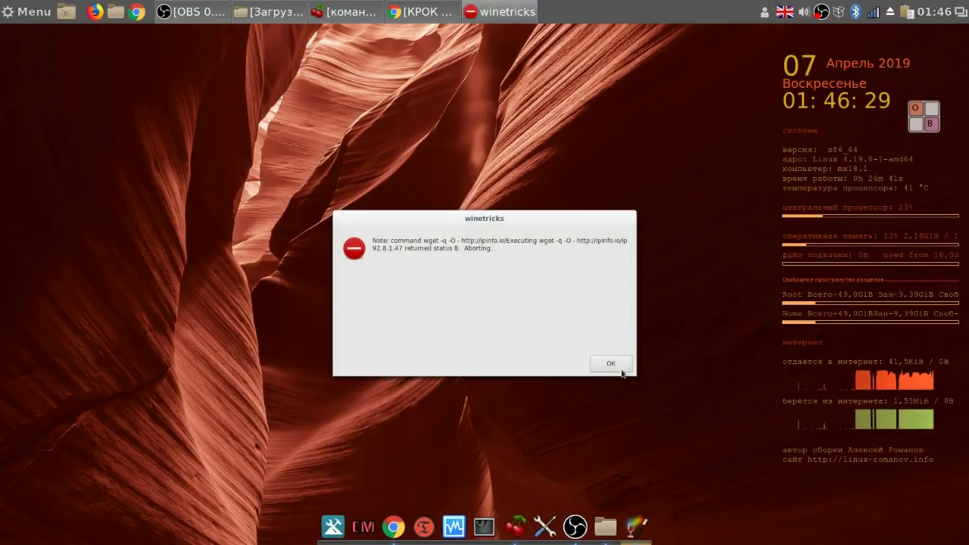
left_click(610, 363)
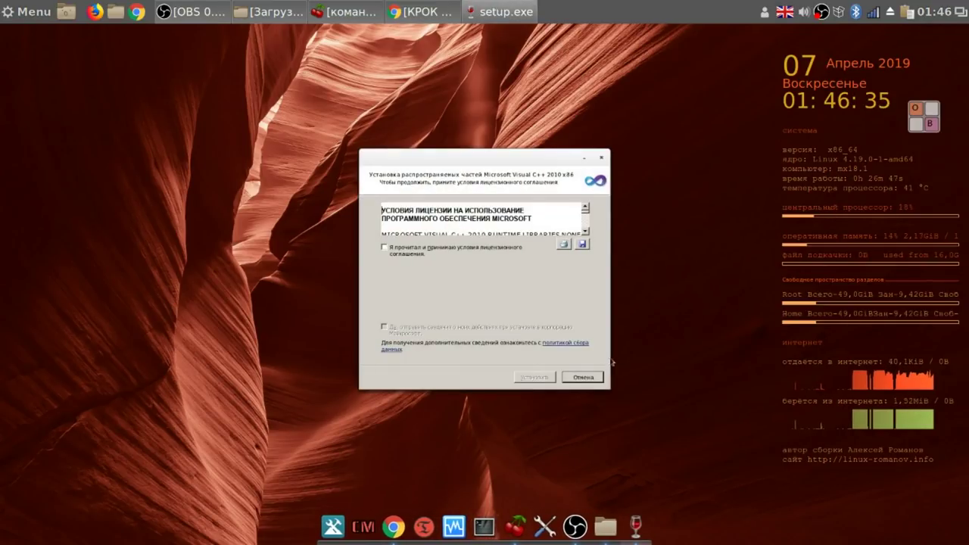
left_click(384, 247)
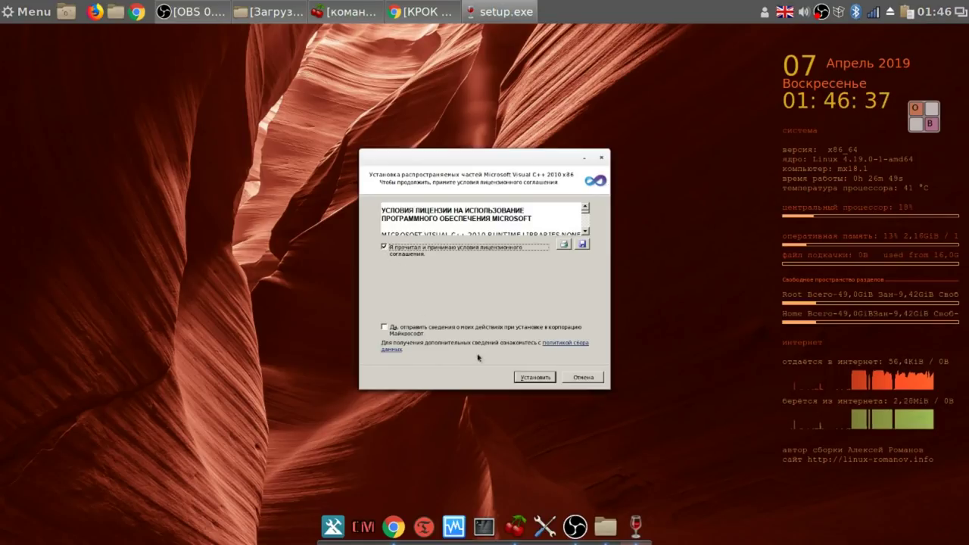
left_click(536, 376)
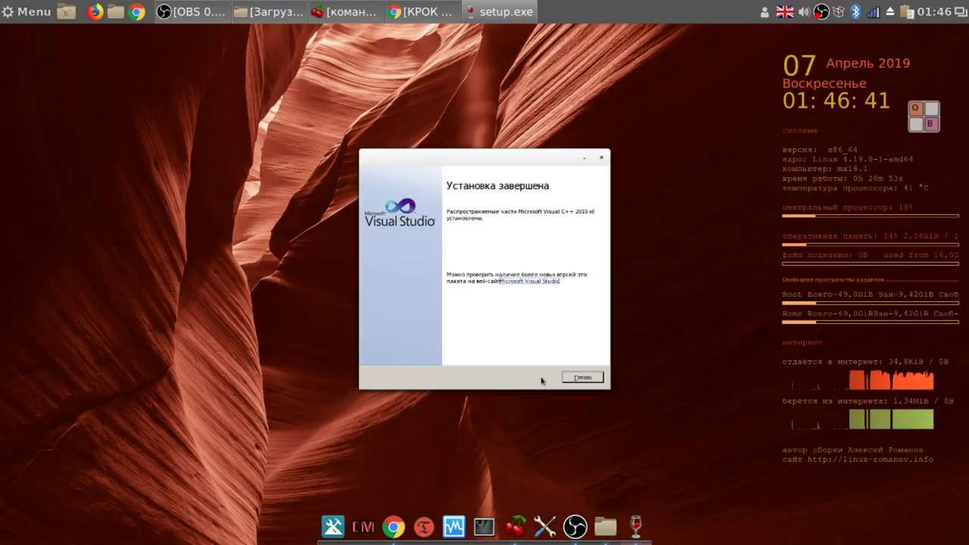
left_click(586, 379)
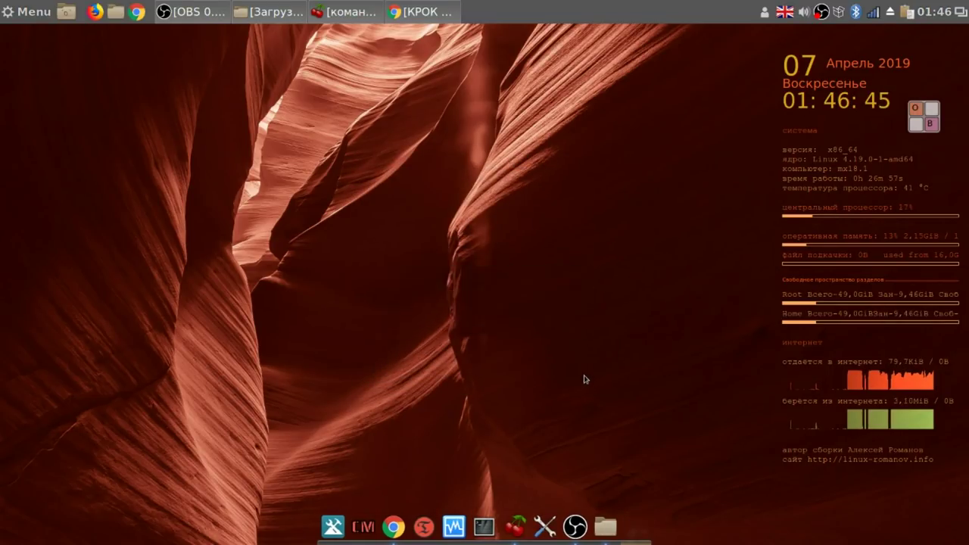
Exit Winetricks without choosing any further action for the default wineprefix.
left_click(582, 341)
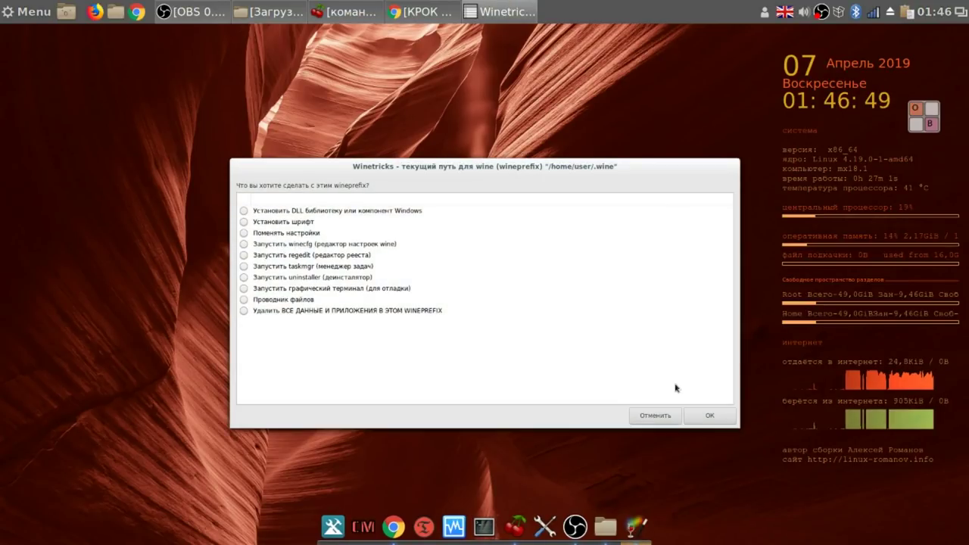
left_click(713, 417)
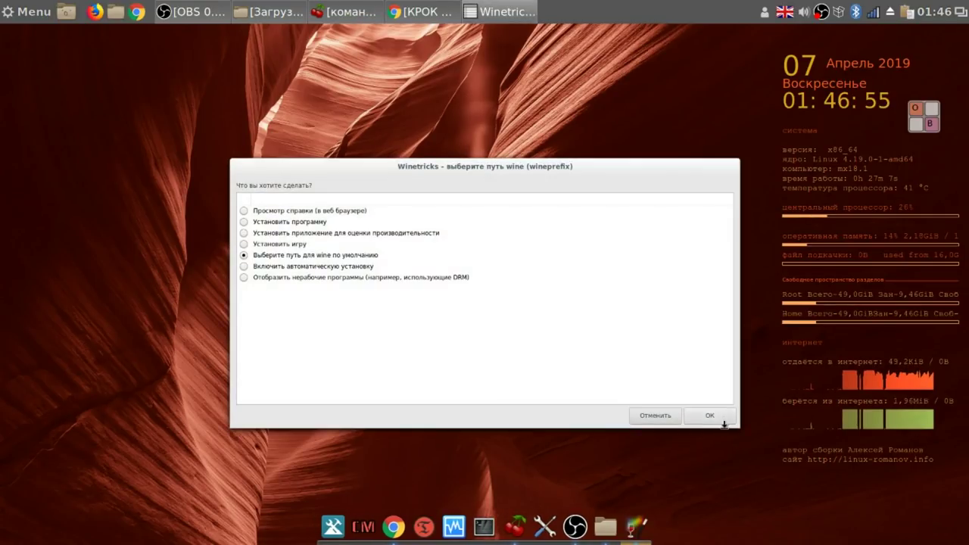
left_click(718, 419)
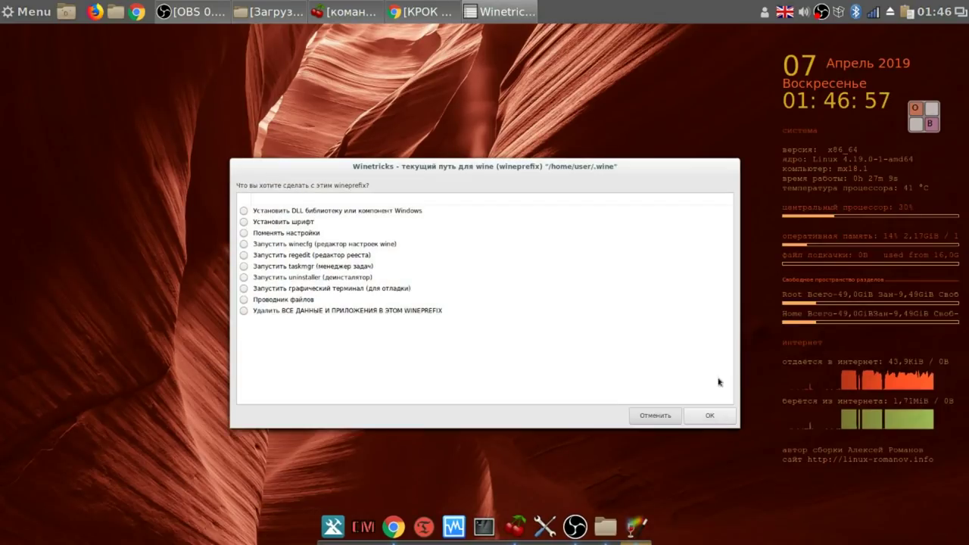
left_click(666, 421)
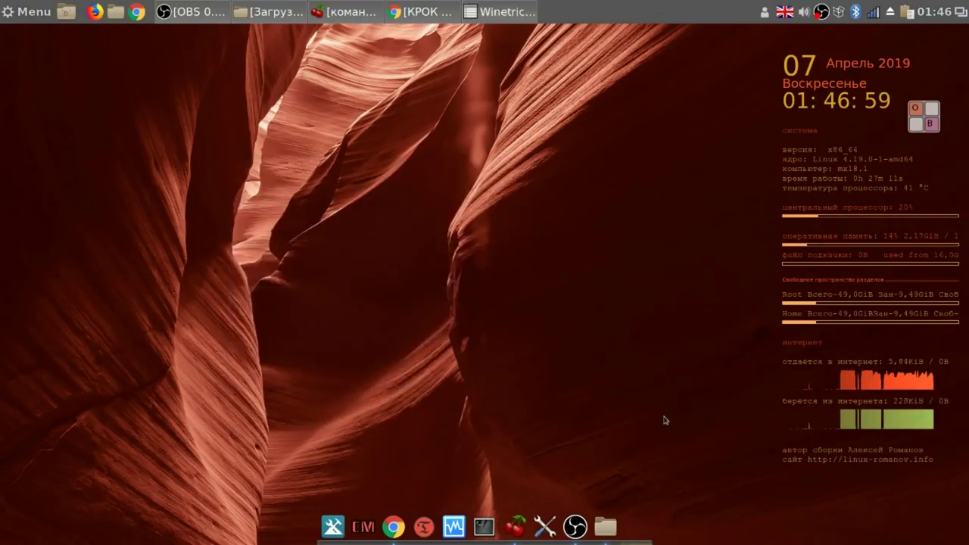
left_click(666, 420)
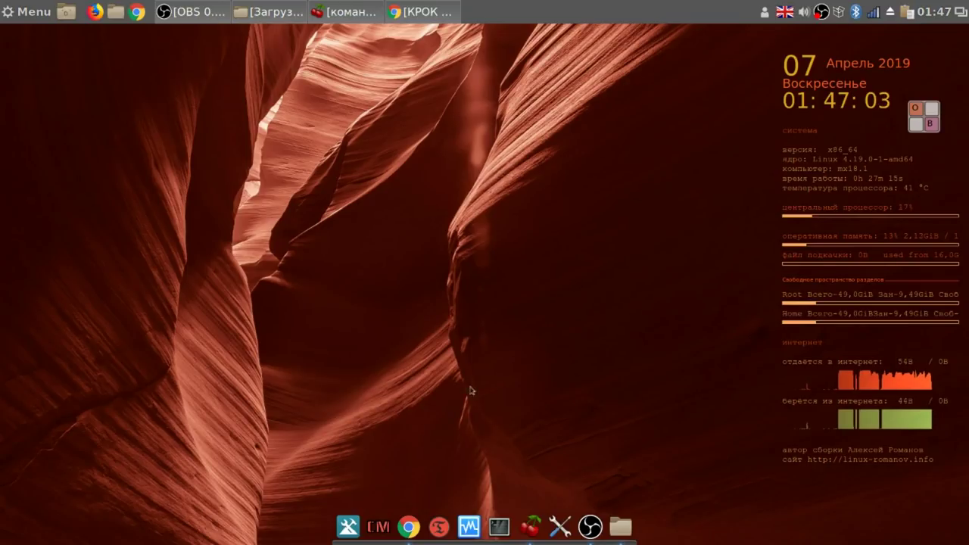
Run setup.exe from the Загрузки folder with Wine and install Balabolka in Russian with a desktop icon.
left_click(272, 15)
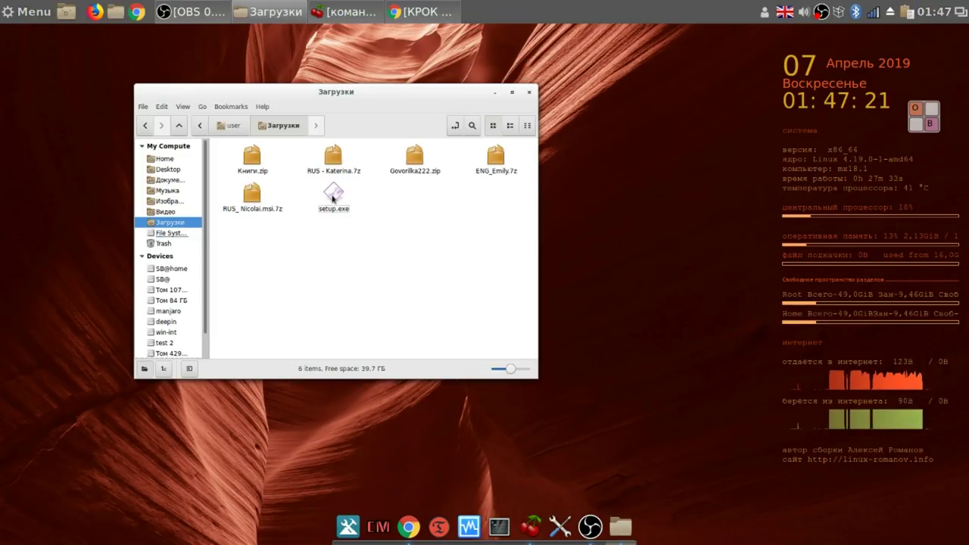
right_click(333, 198)
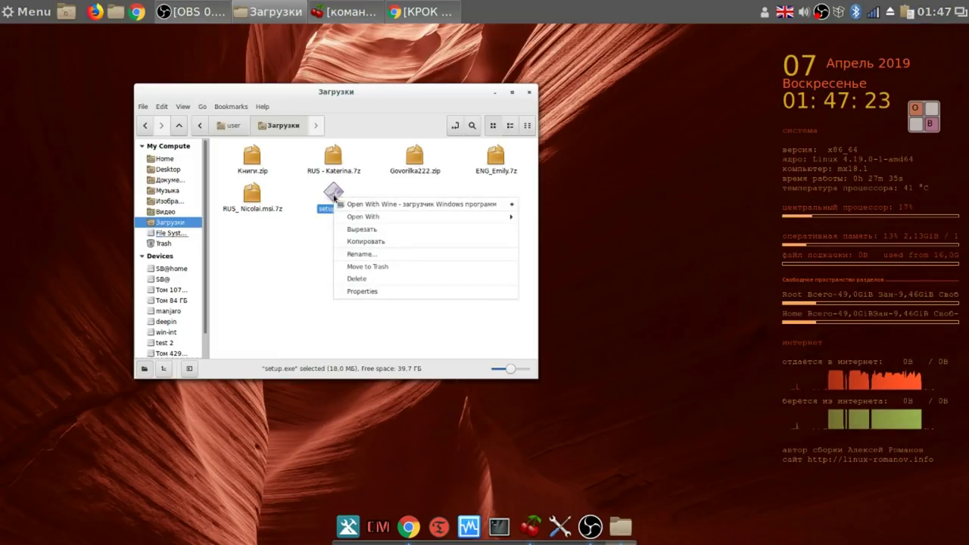
left_click(398, 206)
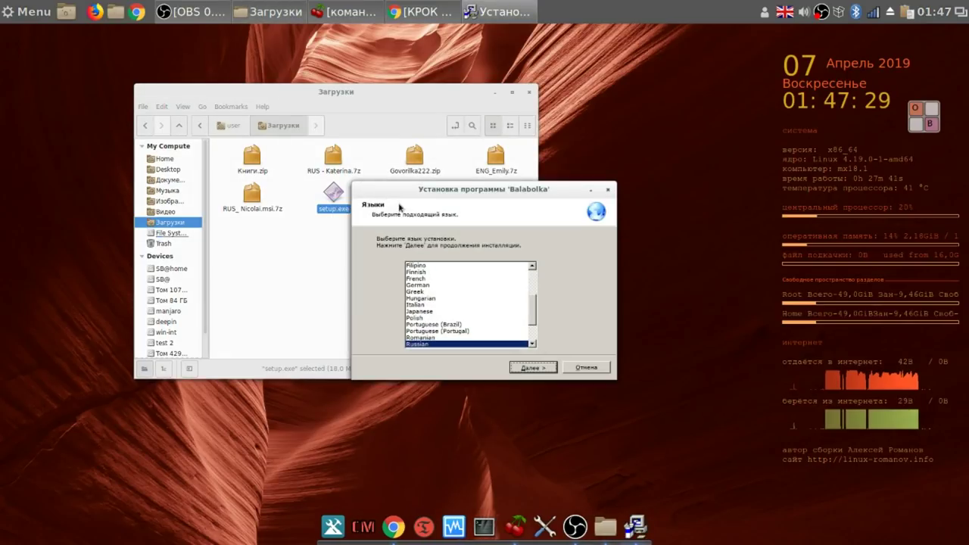
left_click(533, 368)
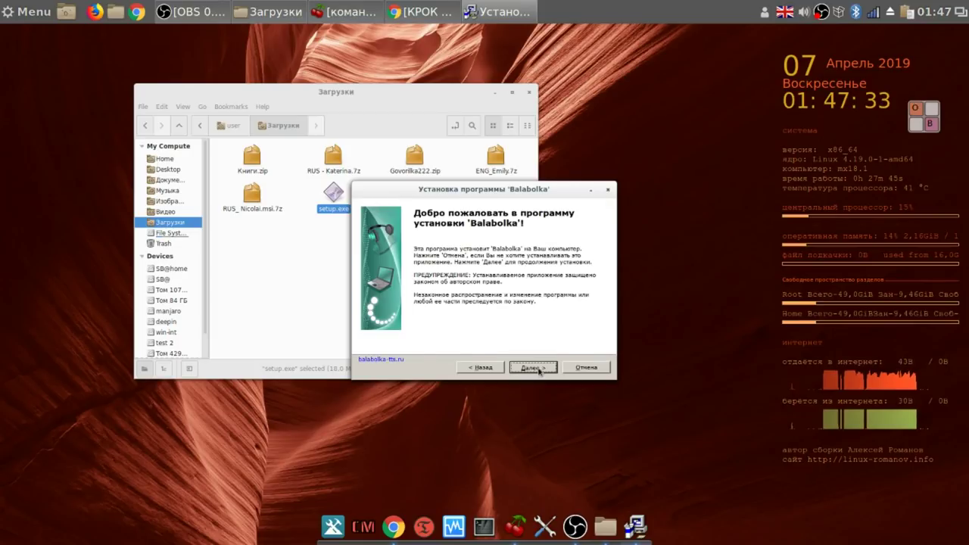
left_click(539, 370)
left_click(539, 370)
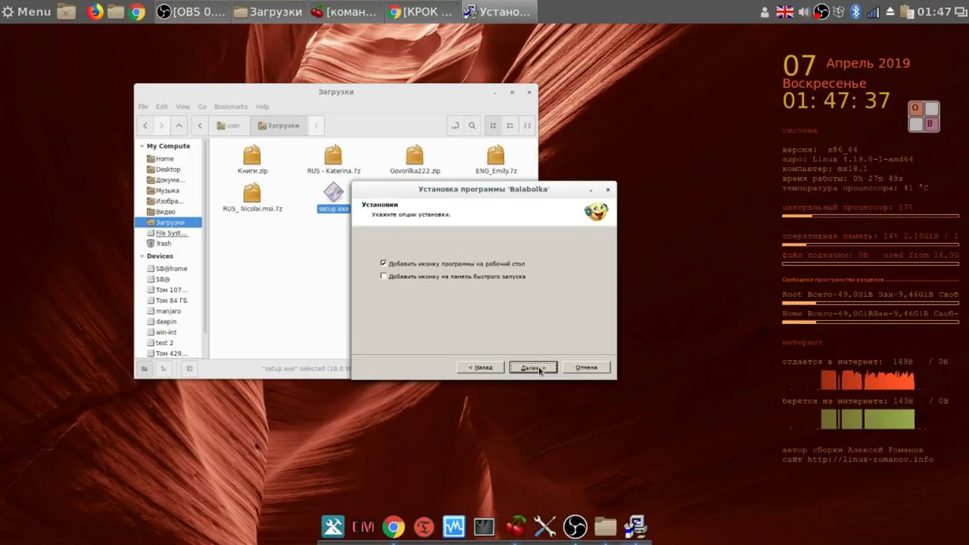
left_click(533, 368)
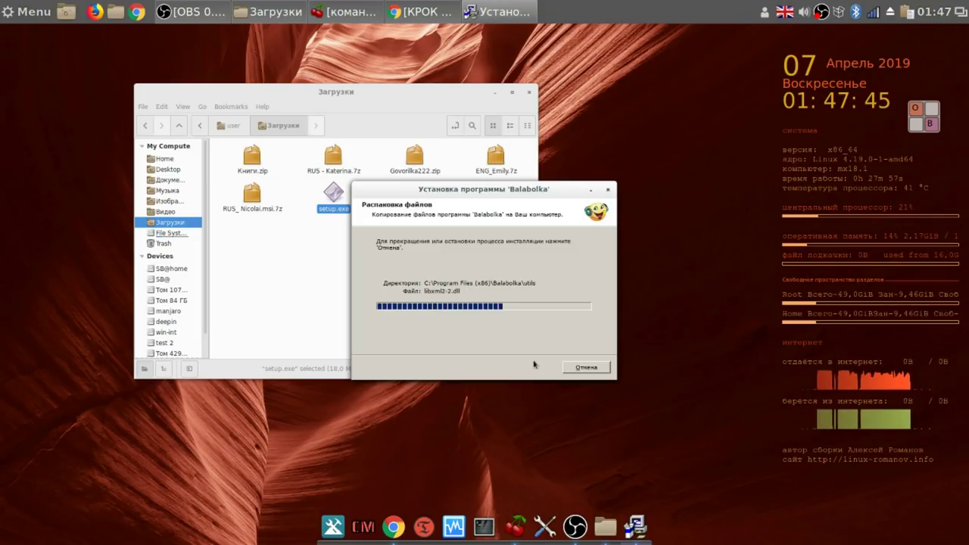
Finish the Balabolka installer with launching after installation turned off, and close the browser window.
left_click(393, 528)
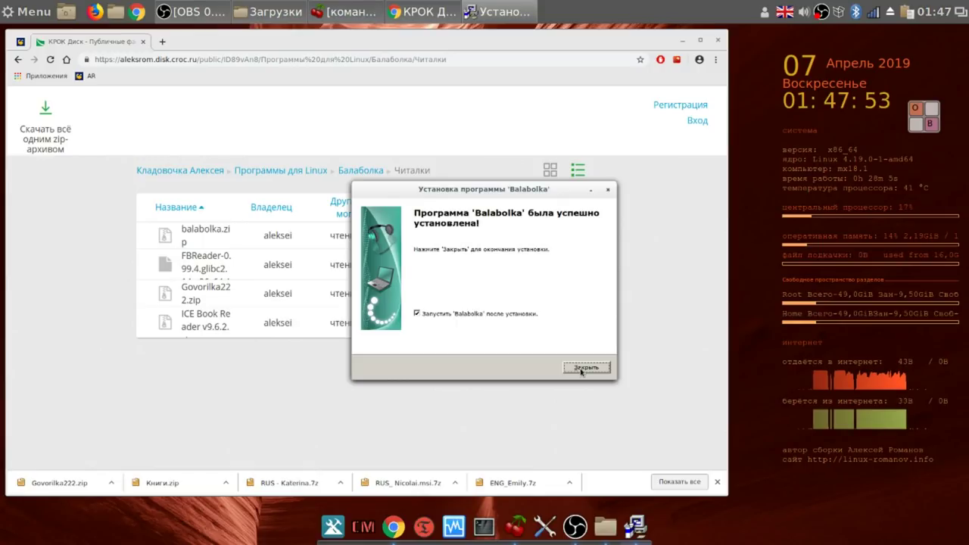
left_click(417, 314)
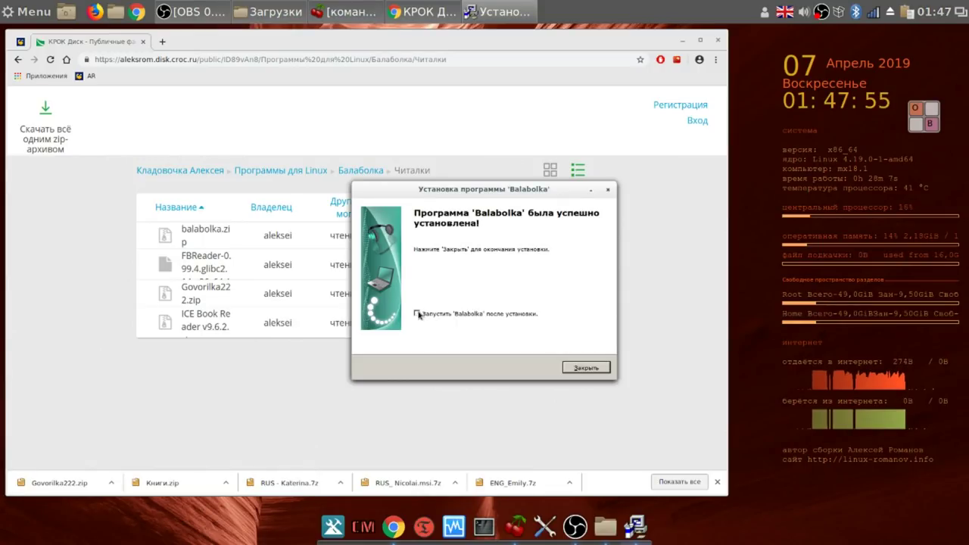
left_click(599, 369)
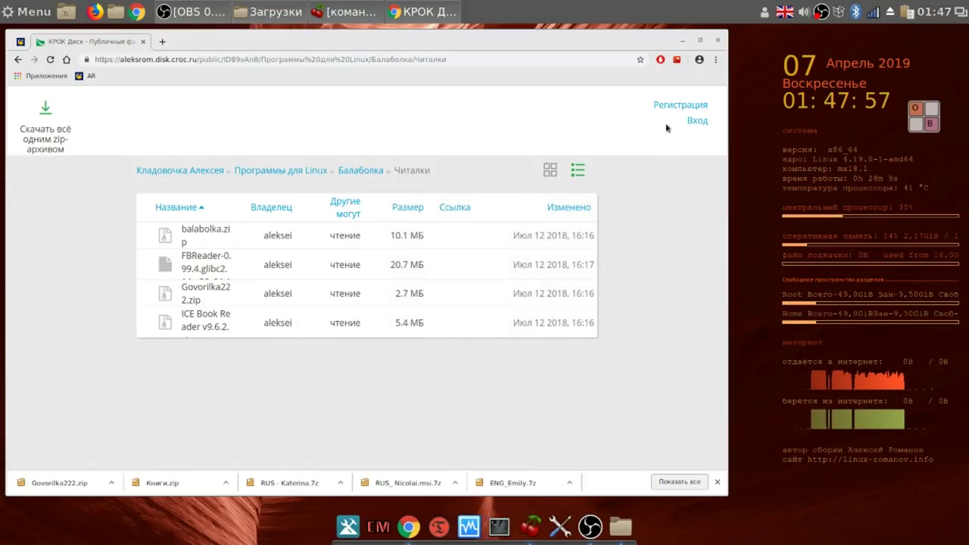
left_click(719, 42)
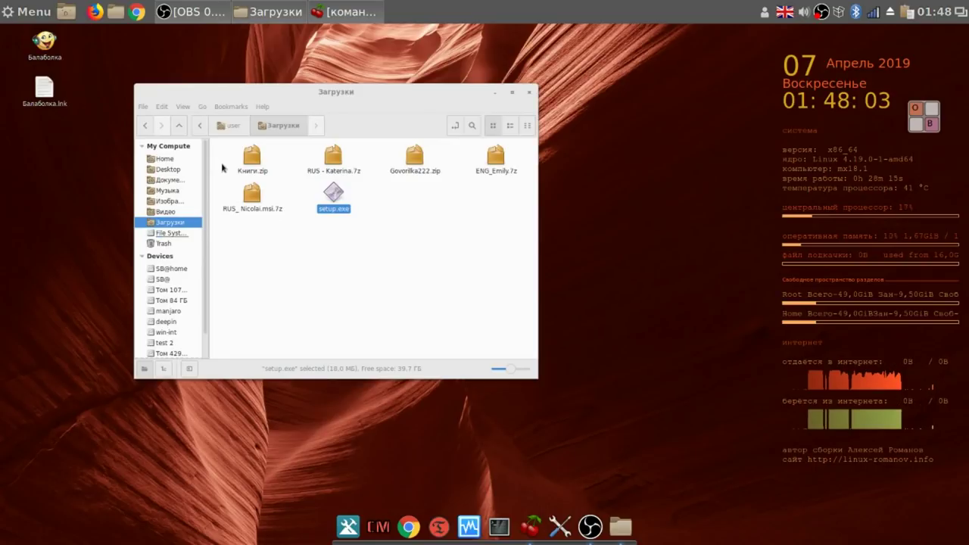
Show the Загрузки folder as an enlarged list and open all five archives with Менеджер архивов.
left_click(511, 127)
left_click(514, 372)
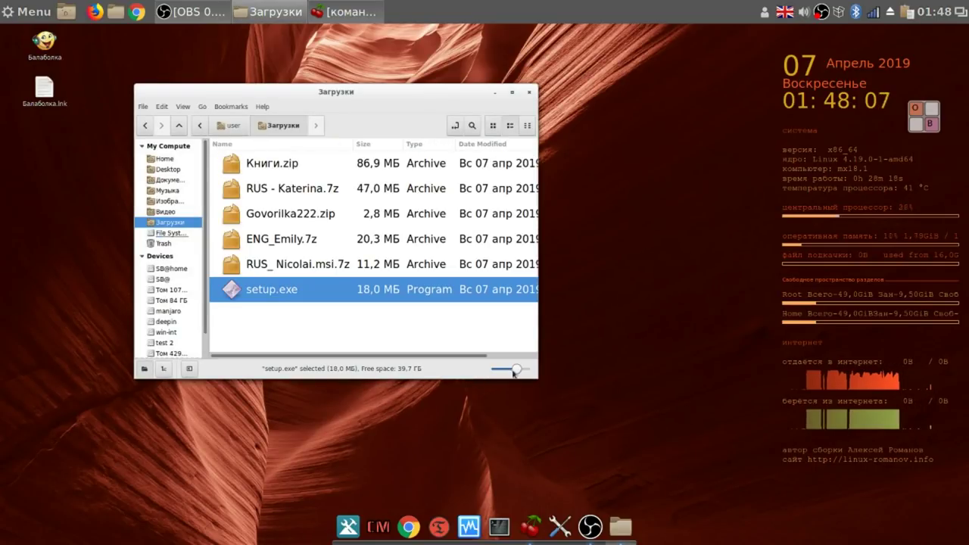
left_click(340, 266)
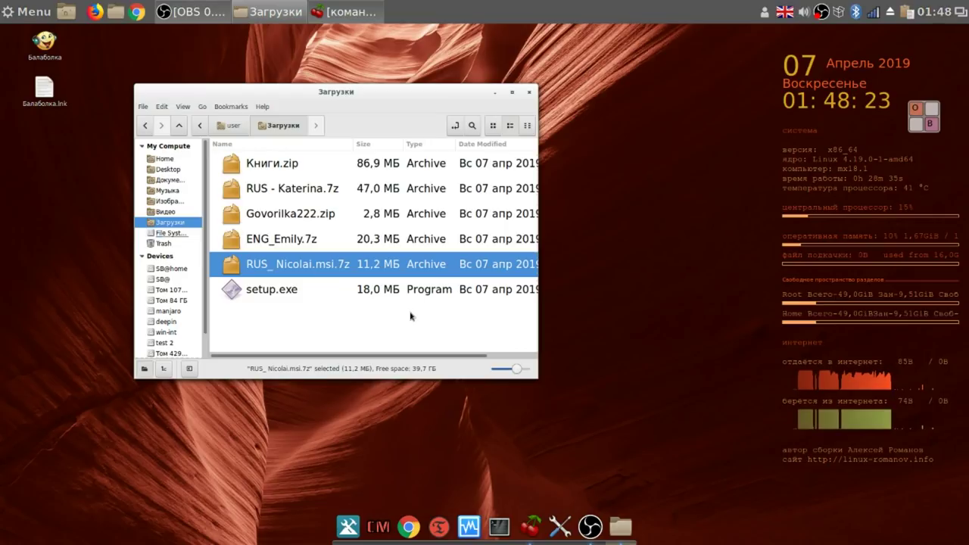
key("shift+Up")
key("shift+Up")
key("shift+Up")
key("shift+Up")
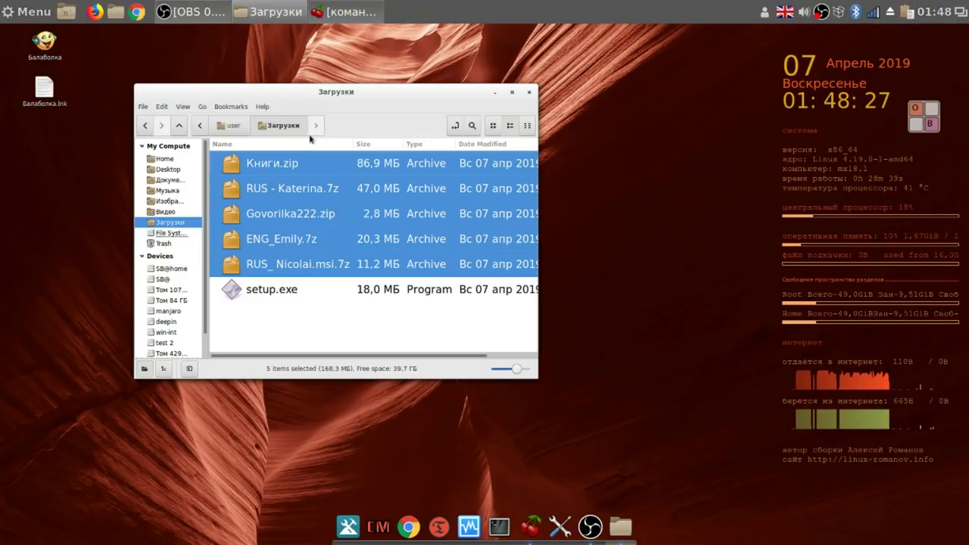
right_click(300, 213)
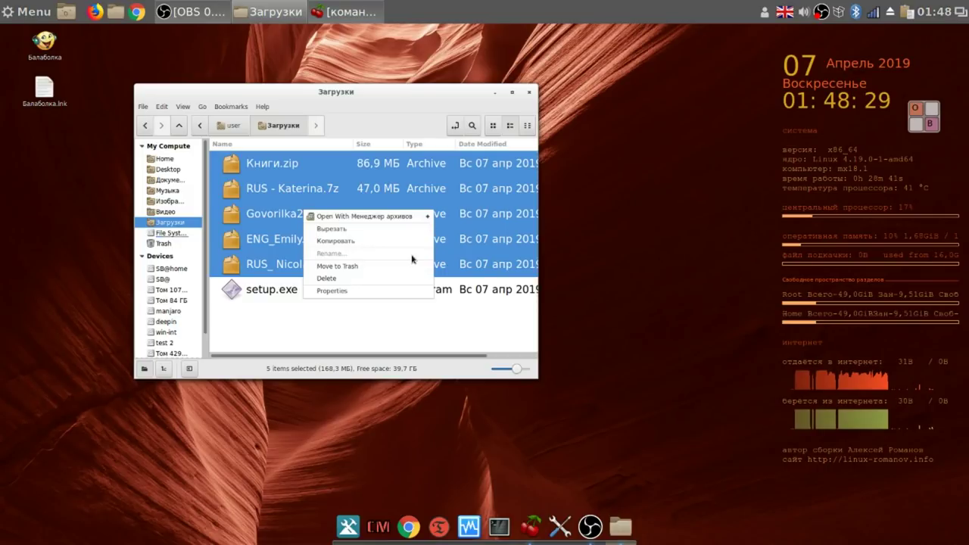
left_click(377, 216)
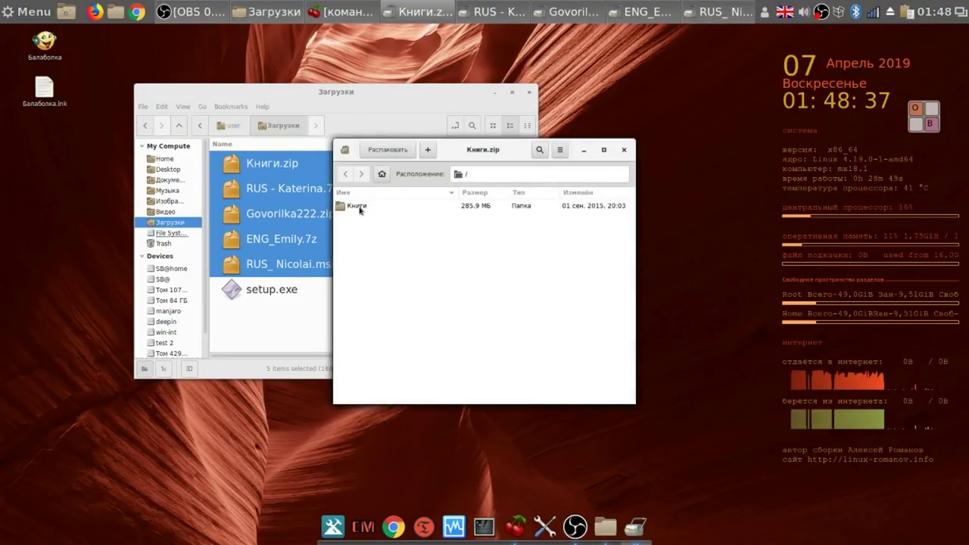
Extract the Книги folder from Книги.zip into Загрузки and close the Книги.zip and RUS - Katerina.7z archives.
left_click(360, 211)
left_click(386, 151)
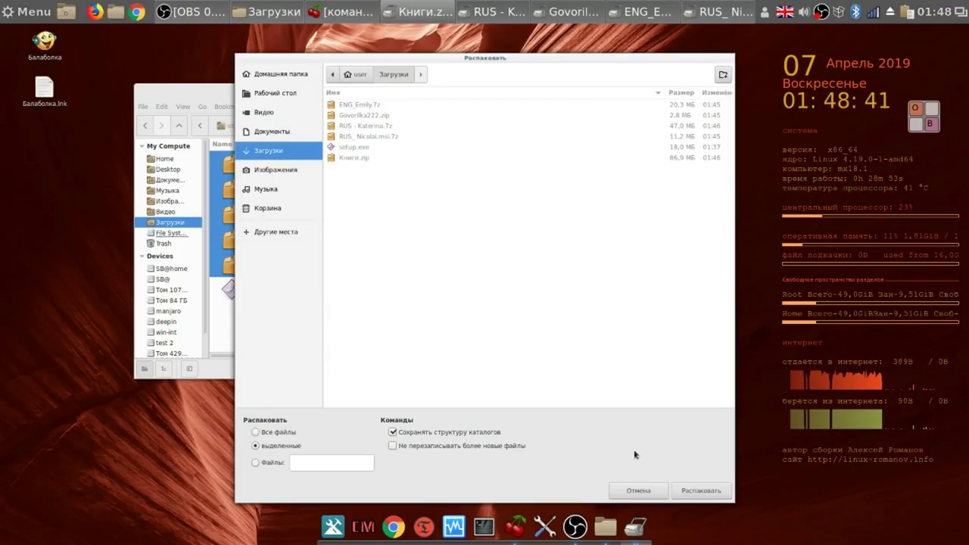
left_click(689, 493)
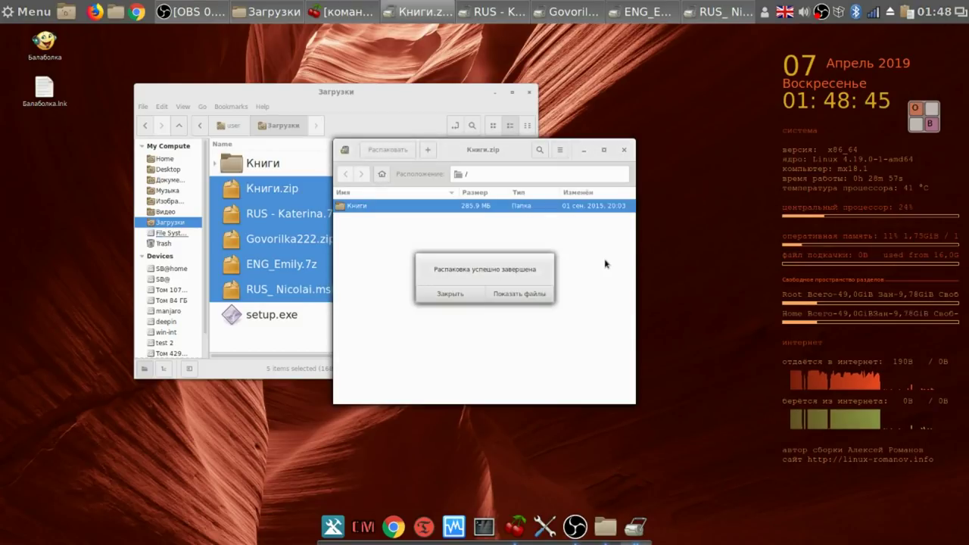
left_click(458, 294)
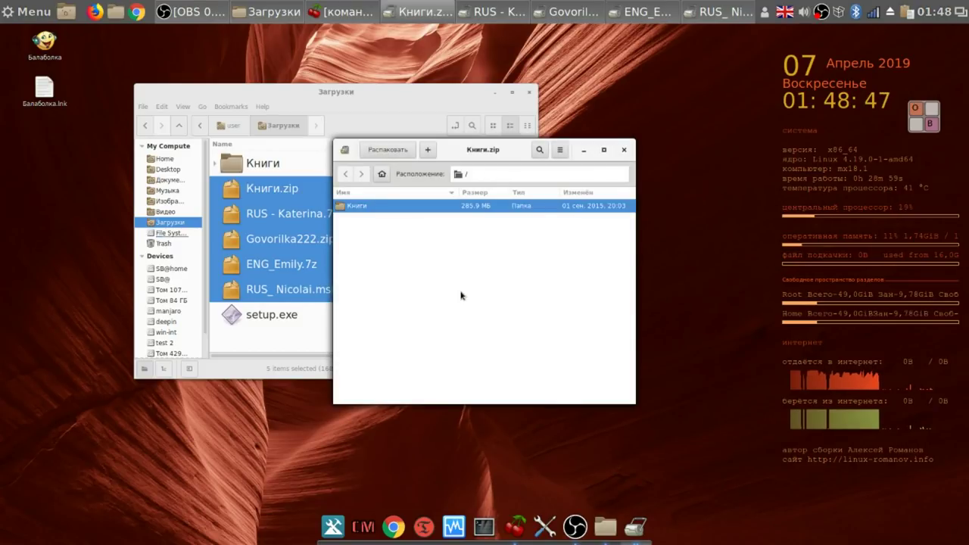
left_click(624, 149)
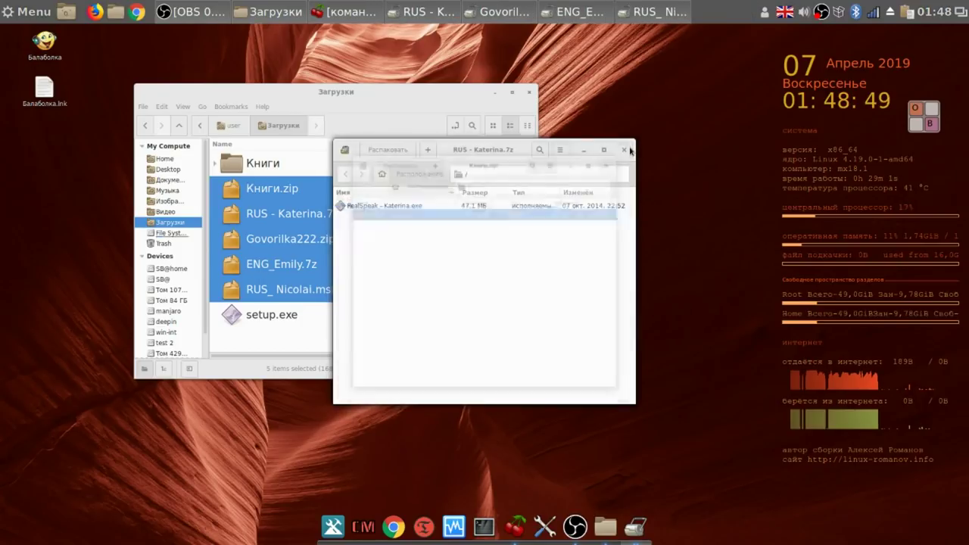
left_click(625, 150)
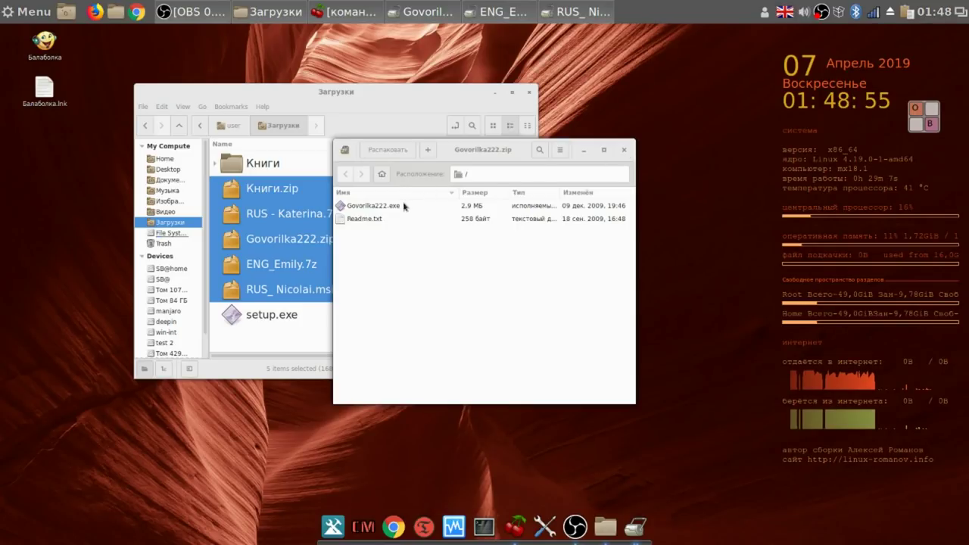
Extract only Govorilka222.exe from Govorilka222.zip into Загрузки and close the archive.
left_click(392, 208)
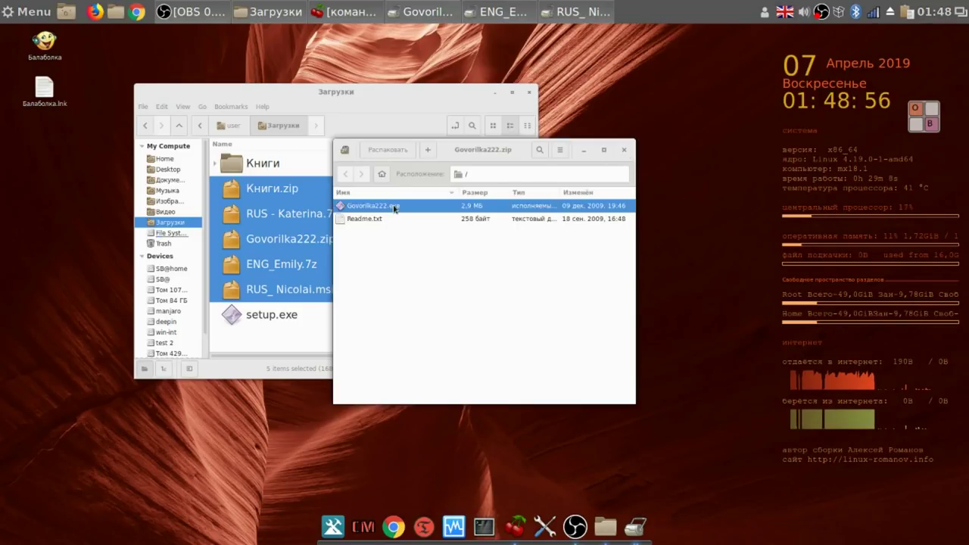
left_click(388, 150)
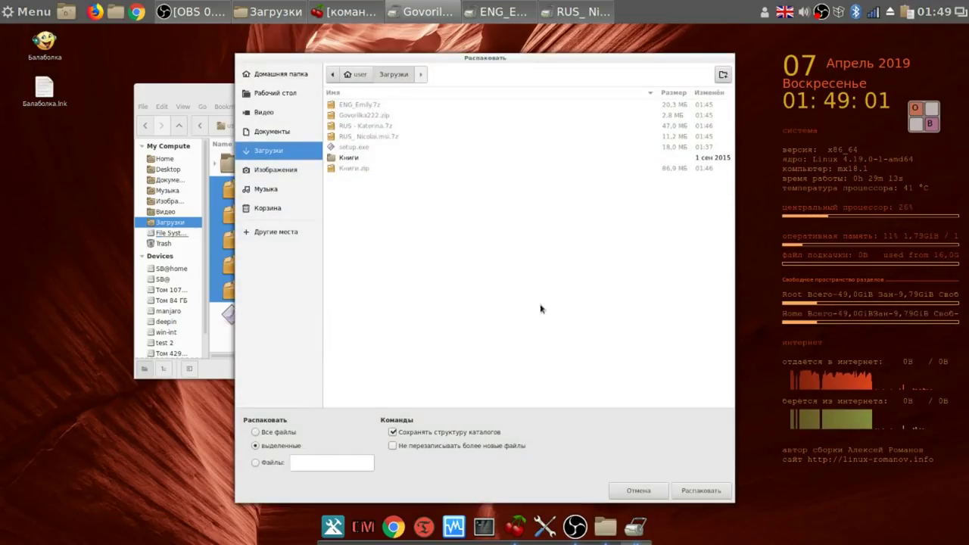
left_click(704, 492)
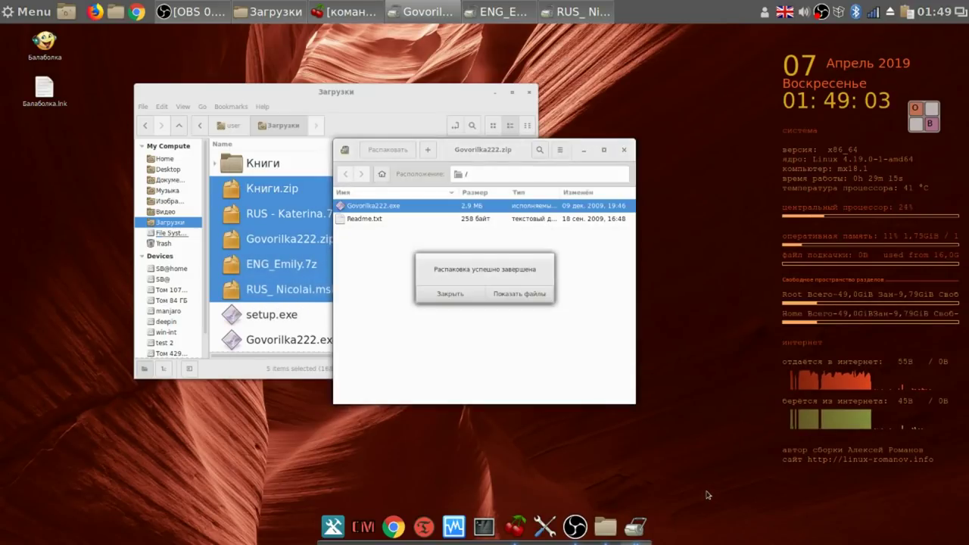
left_click(452, 293)
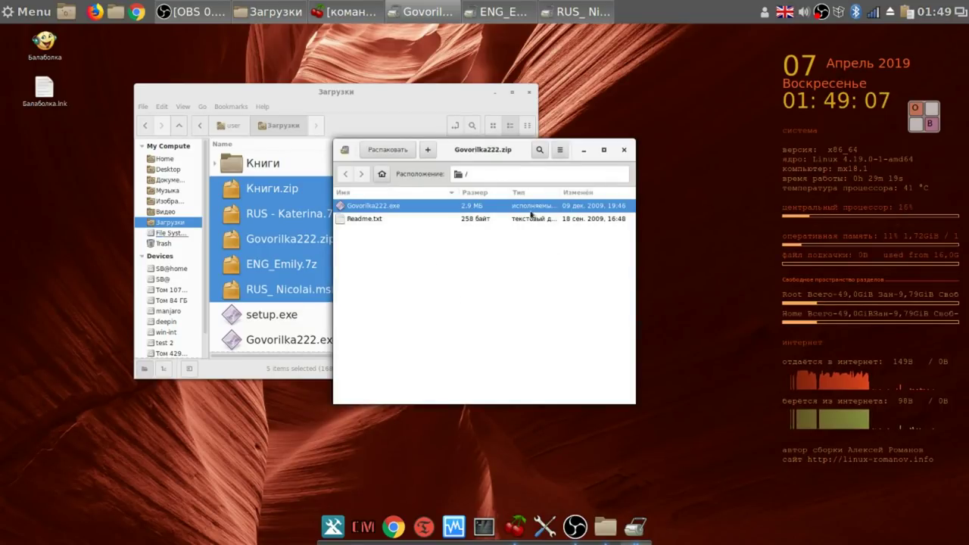
left_click(624, 151)
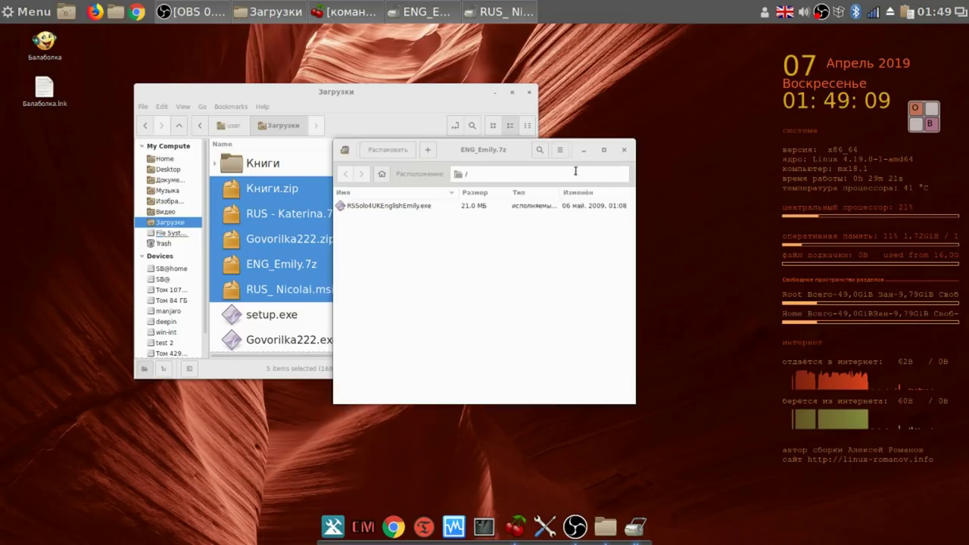
Extract RSSolo4UKEnglishEmily.exe from ENG_Emily.7z into Загрузки and close the archive.
left_click(399, 208)
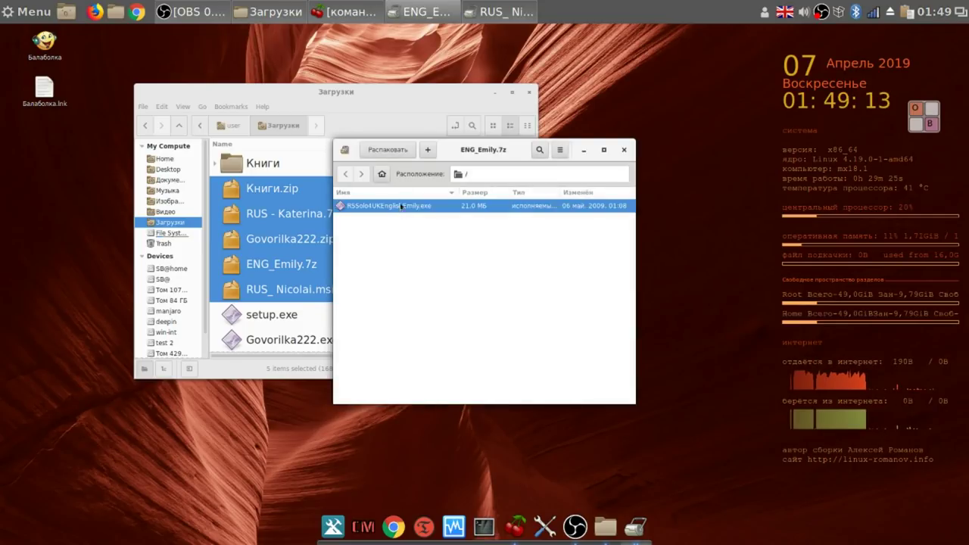
left_click(399, 151)
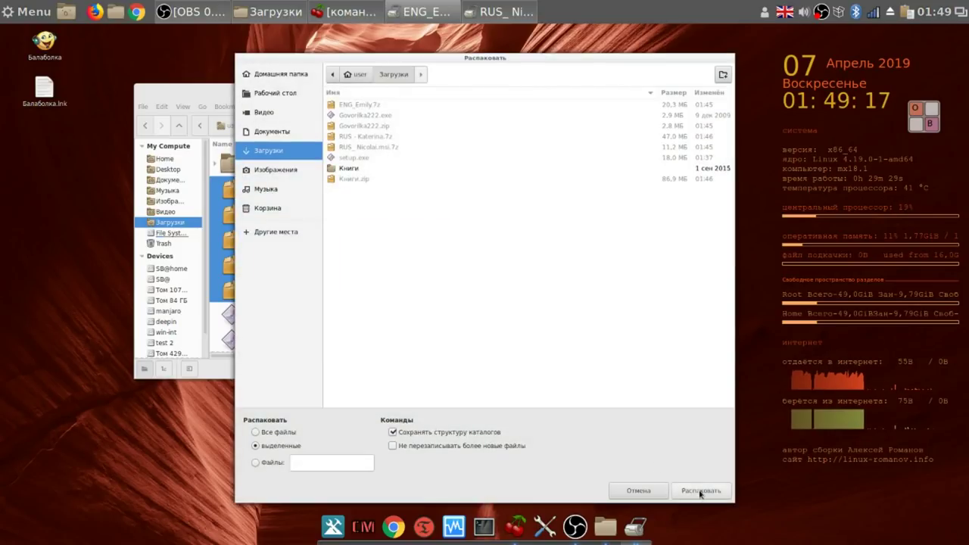
left_click(697, 497)
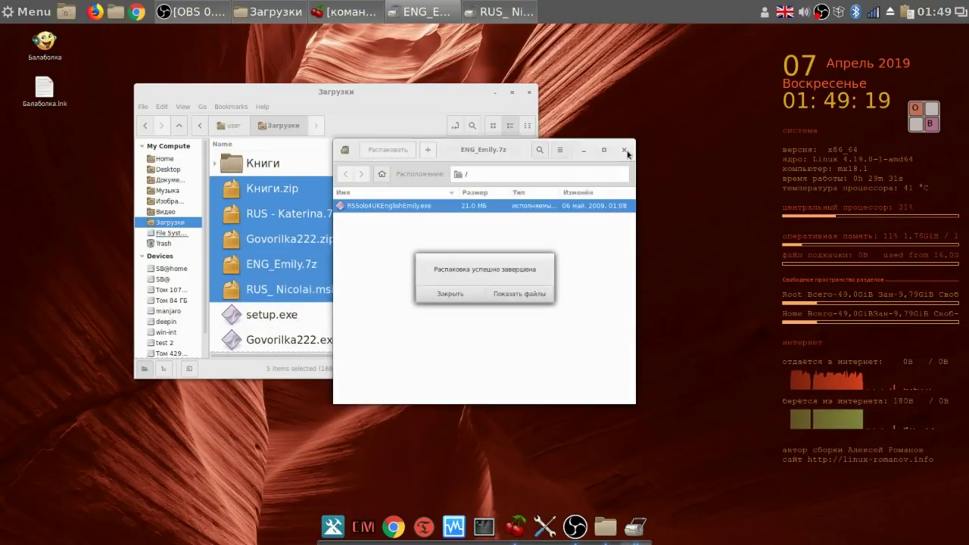
left_click(462, 295)
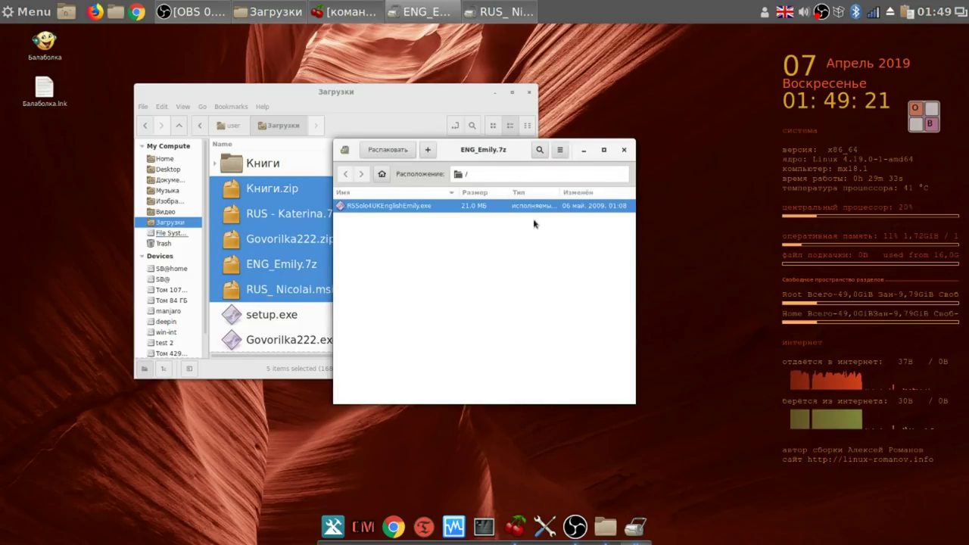
left_click(624, 152)
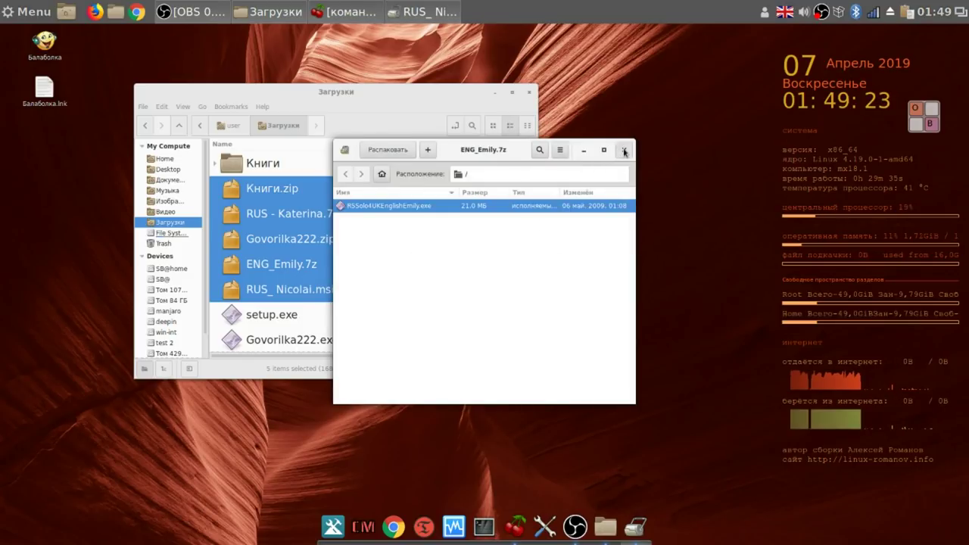
Extract Elan Nicolai.msi from RUS_ Nicolai.msi.7z into Загрузки and close the archive.
left_click(392, 207)
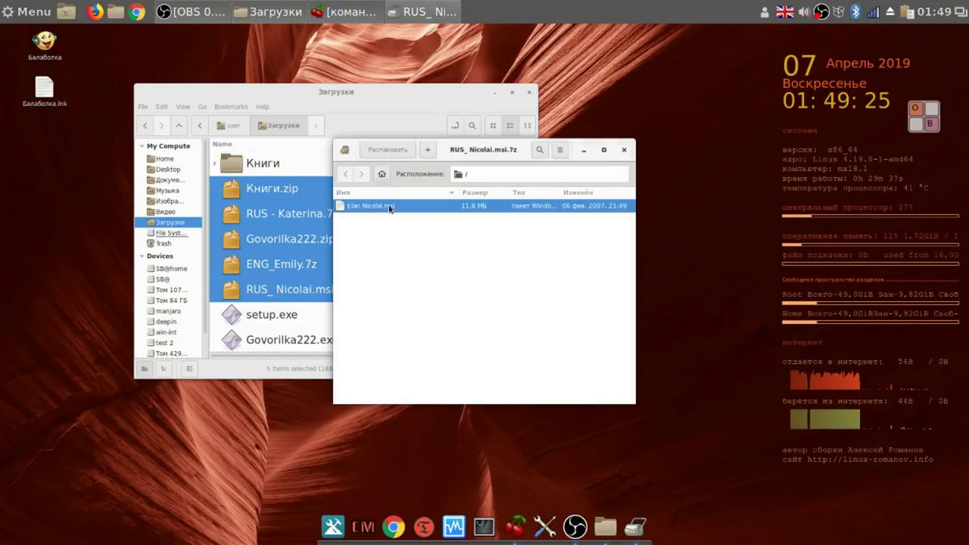
left_click(395, 155)
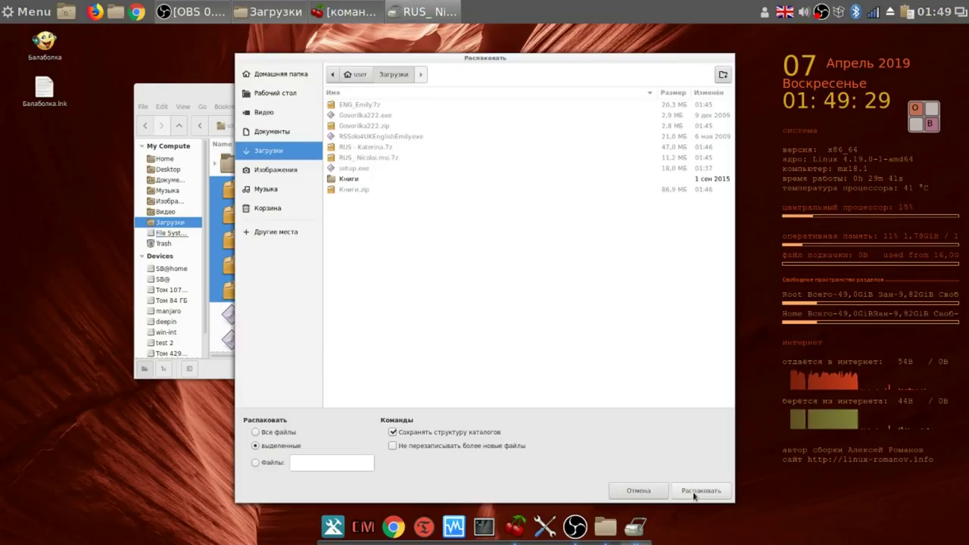
left_click(685, 491)
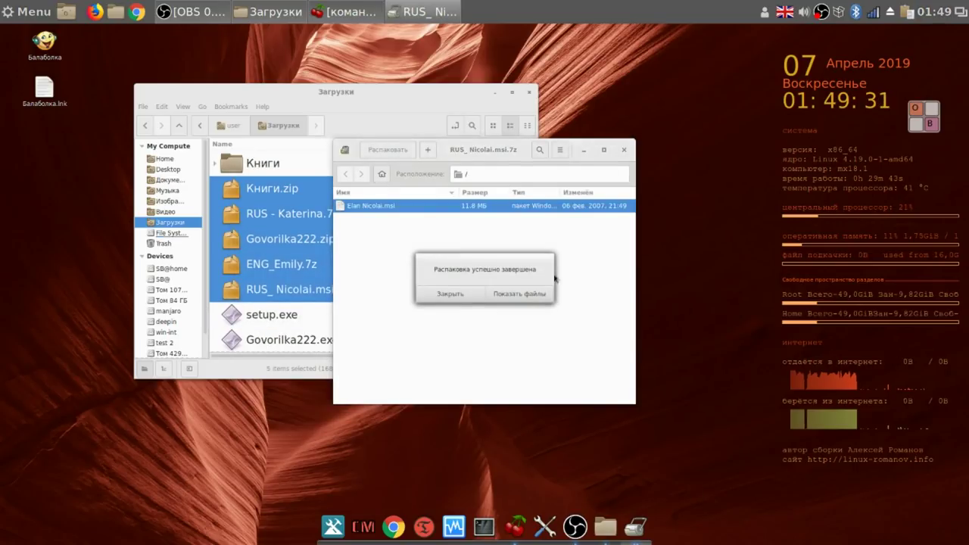
left_click(460, 294)
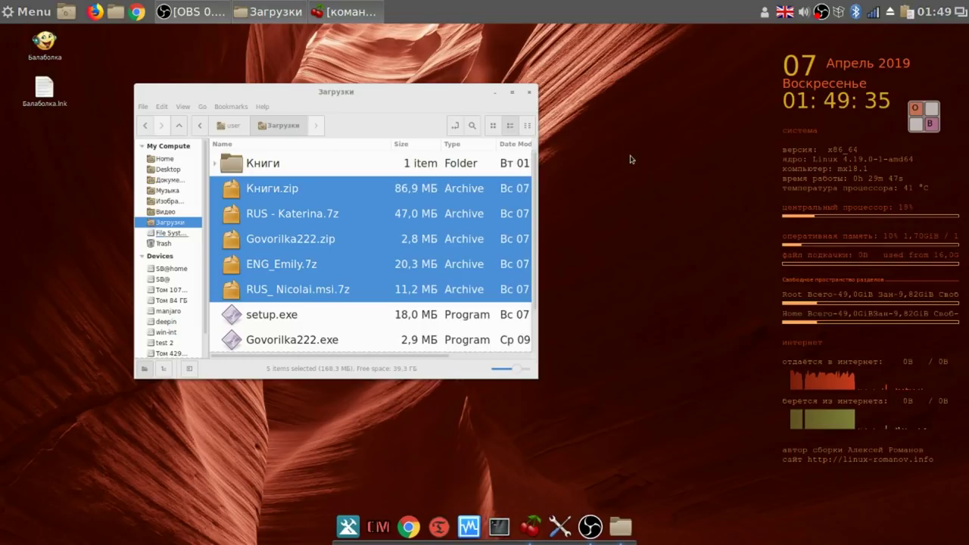
Reopen RUS - Katerina.7z with Менеджер архивов, extract RealSpeak - Katerina.exe into Загрузки and close the archive.
left_click(297, 216)
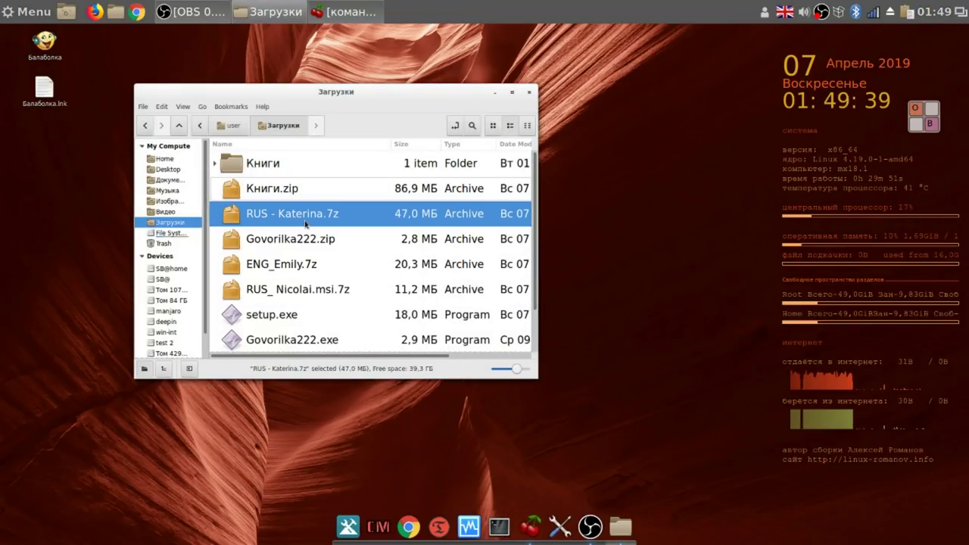
right_click(306, 216)
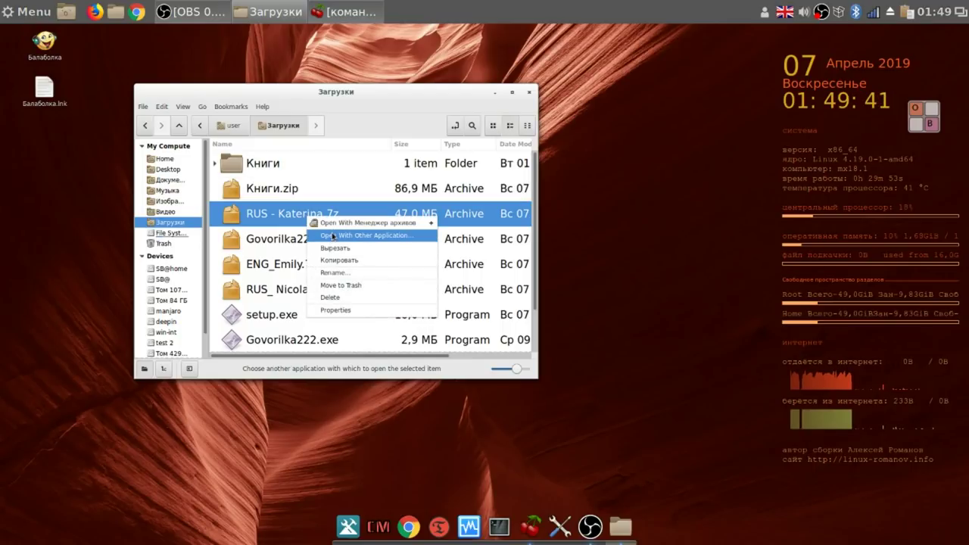
left_click(339, 223)
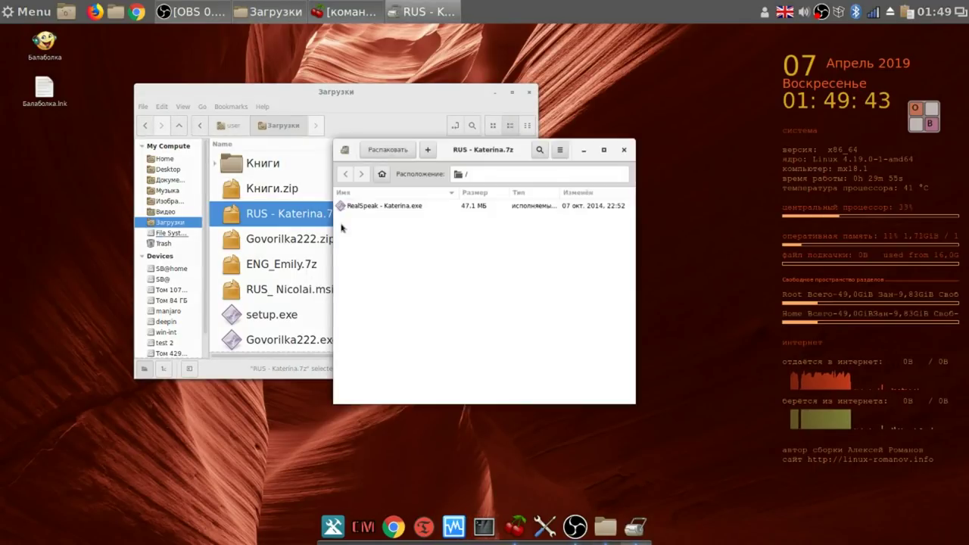
left_click(377, 205)
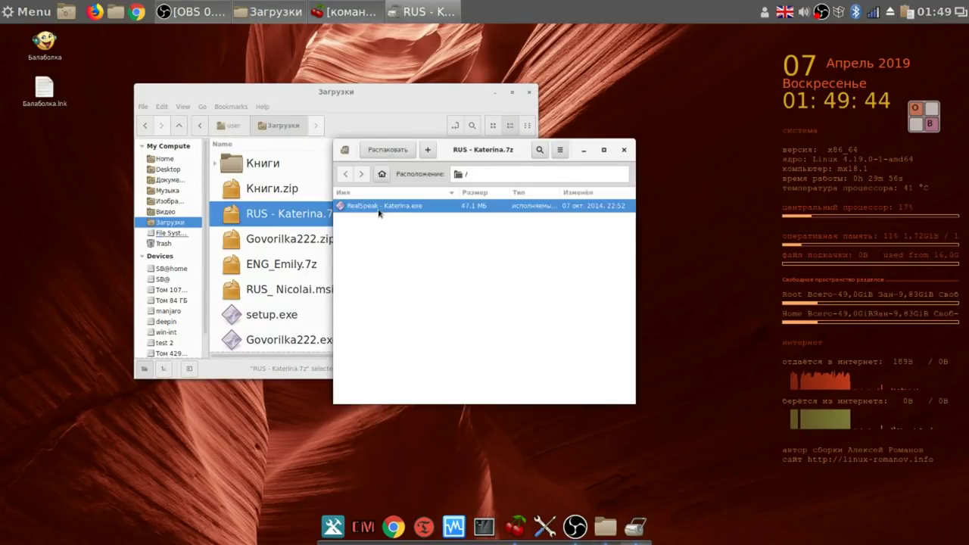
left_click(393, 151)
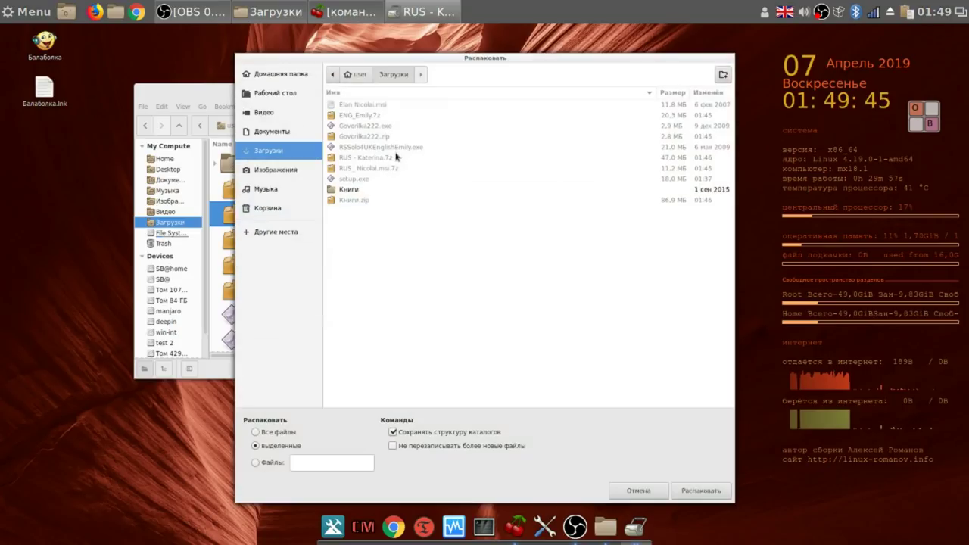
left_click(697, 493)
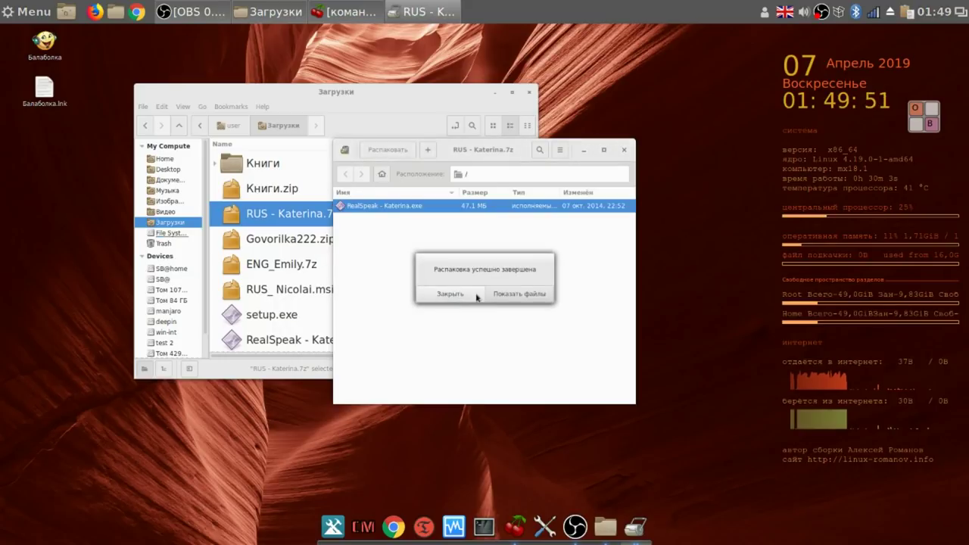
left_click(449, 295)
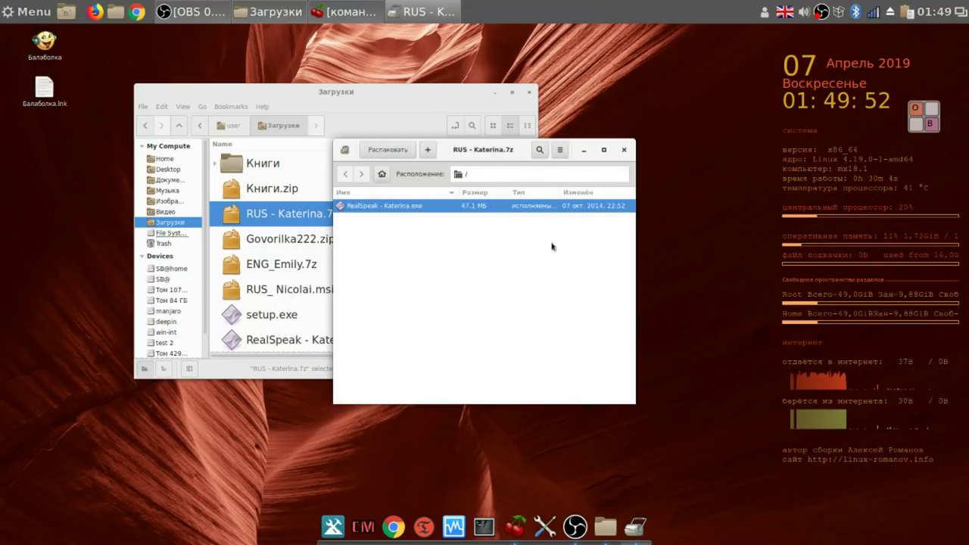
left_click(624, 151)
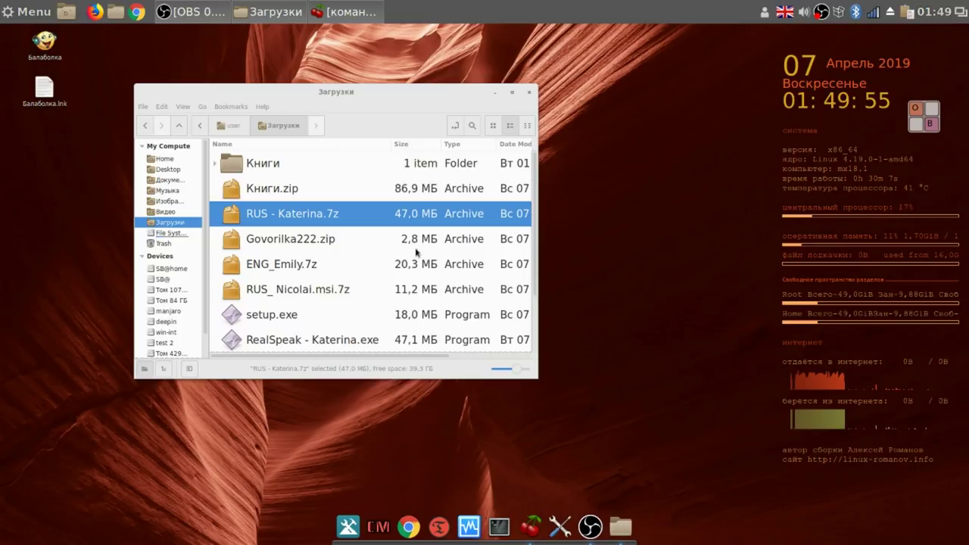
Move the Книги folder from Загрузки into Документы.
left_click(249, 163)
right_click(247, 162)
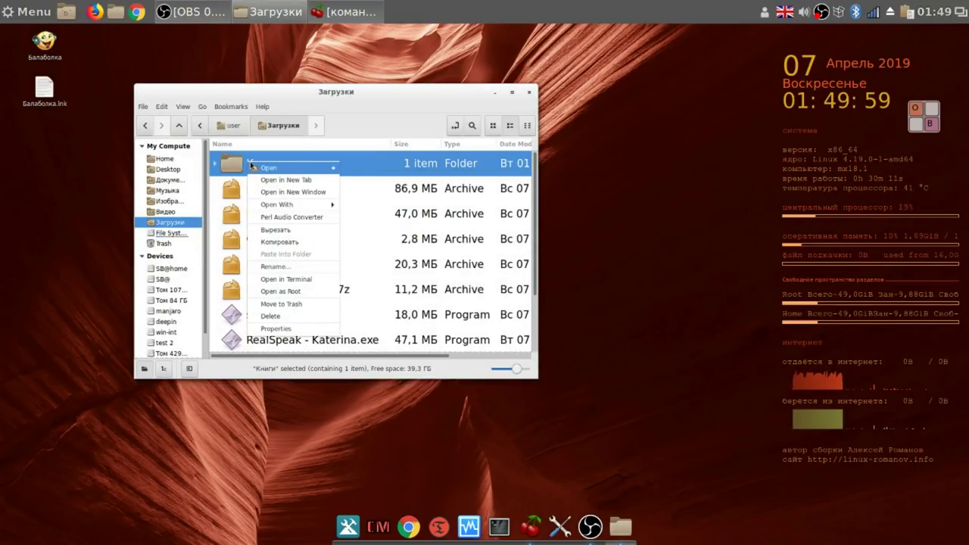
left_click(290, 230)
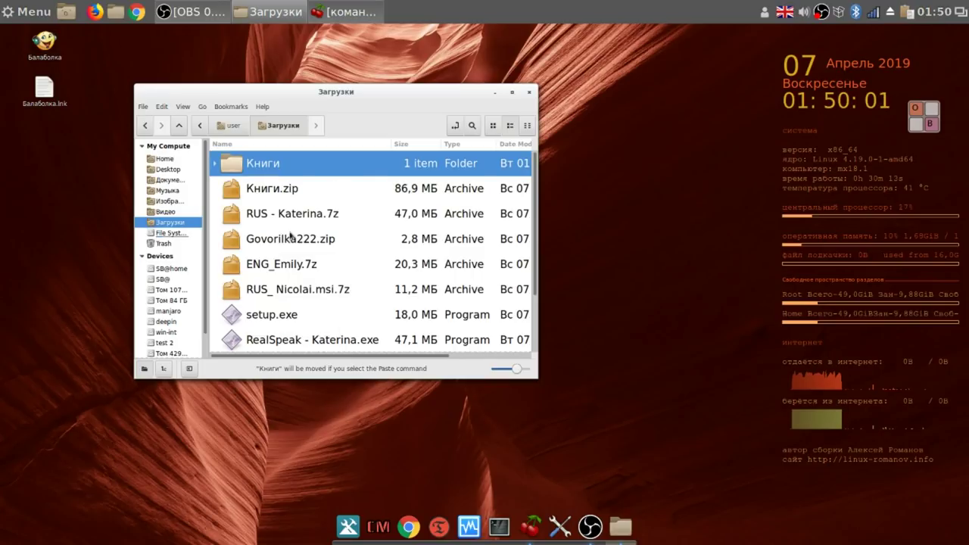
left_click(174, 181)
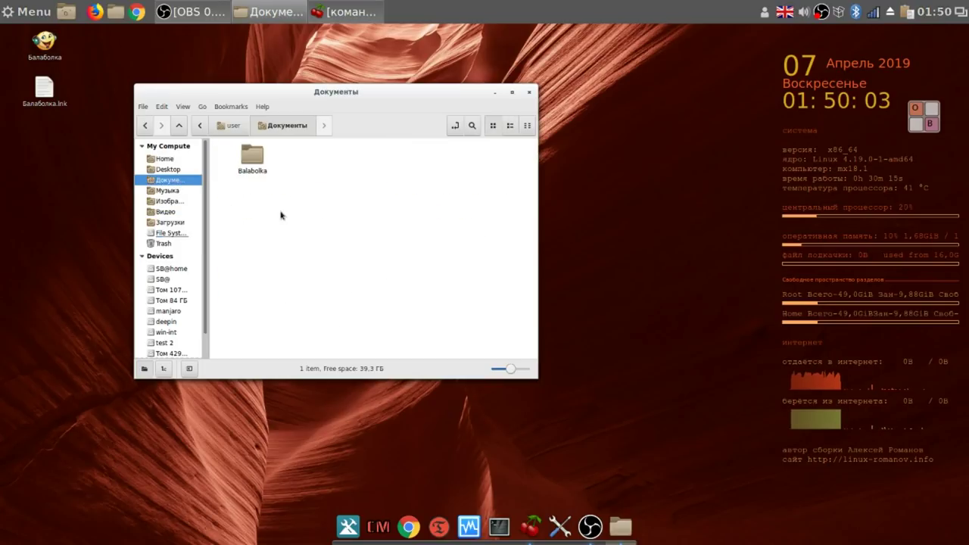
right_click(281, 213)
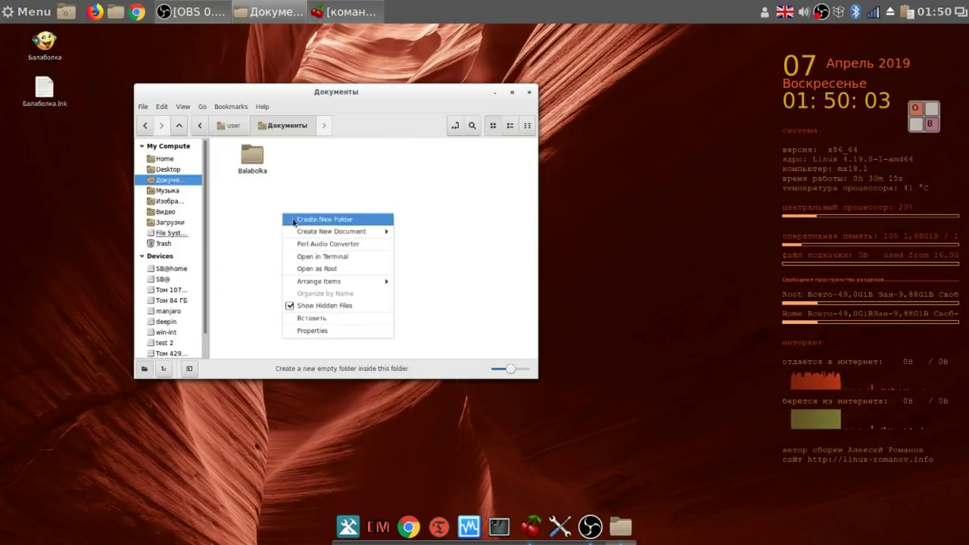
left_click(324, 318)
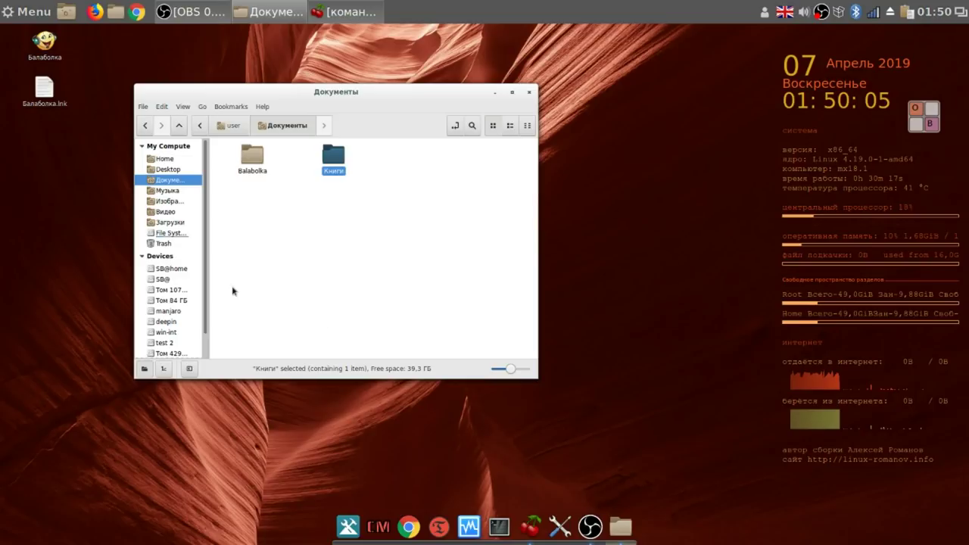
Return to Загрузки, run Govorilka222.exe with Wine and accept the licence agreement in its installer.
left_click(171, 222)
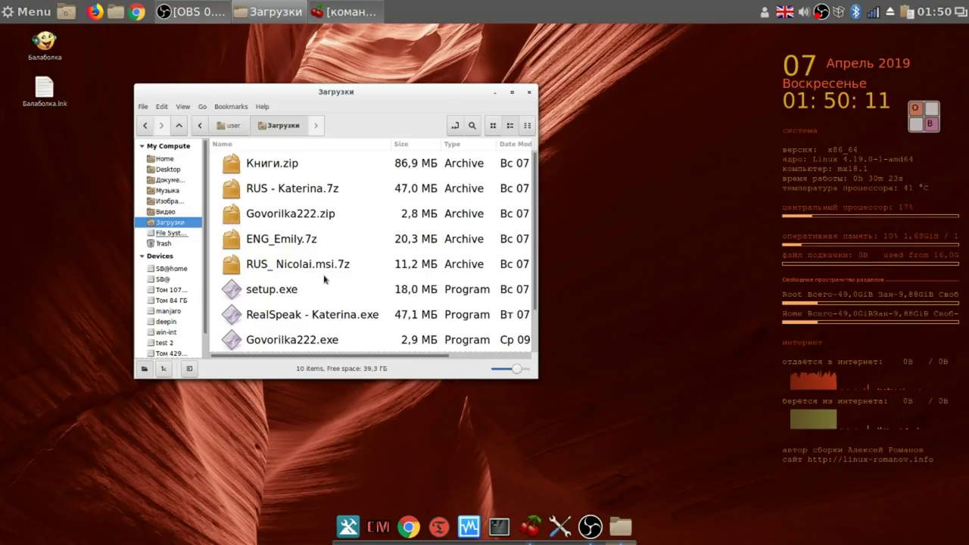
scroll(335, 303, "down", 2)
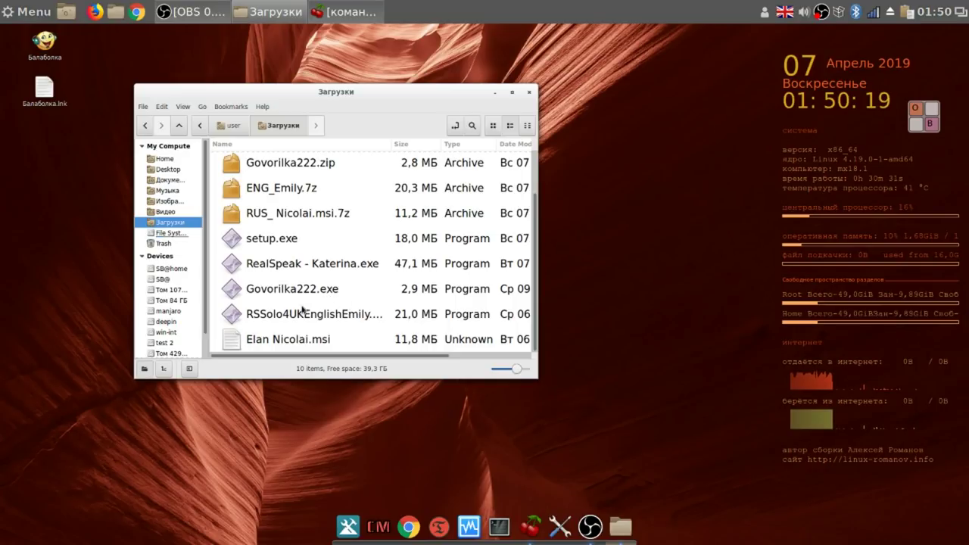
right_click(235, 292)
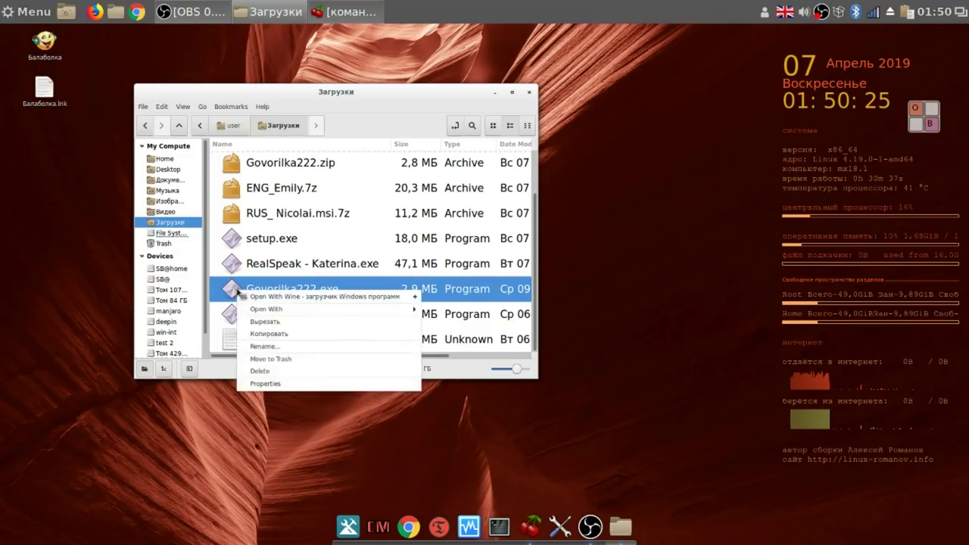
left_click(275, 297)
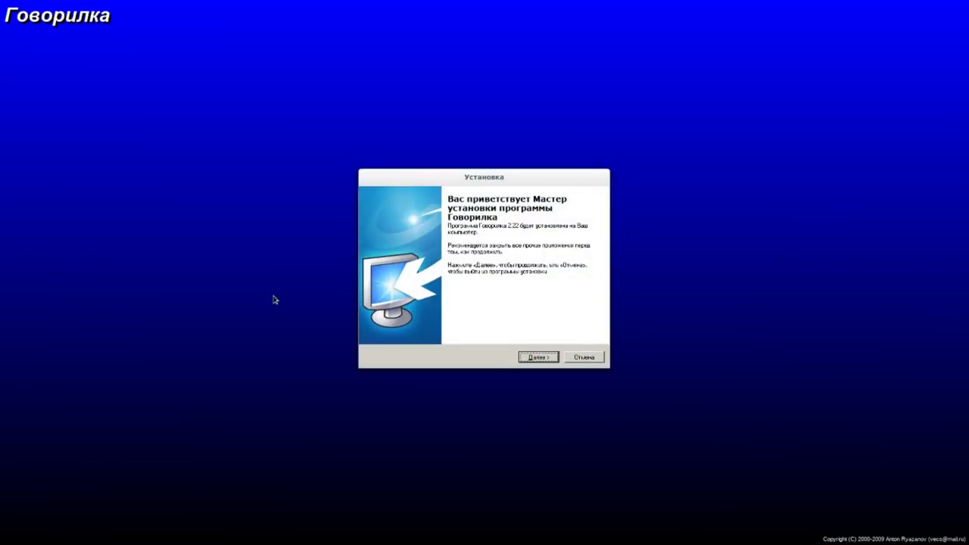
left_click(540, 359)
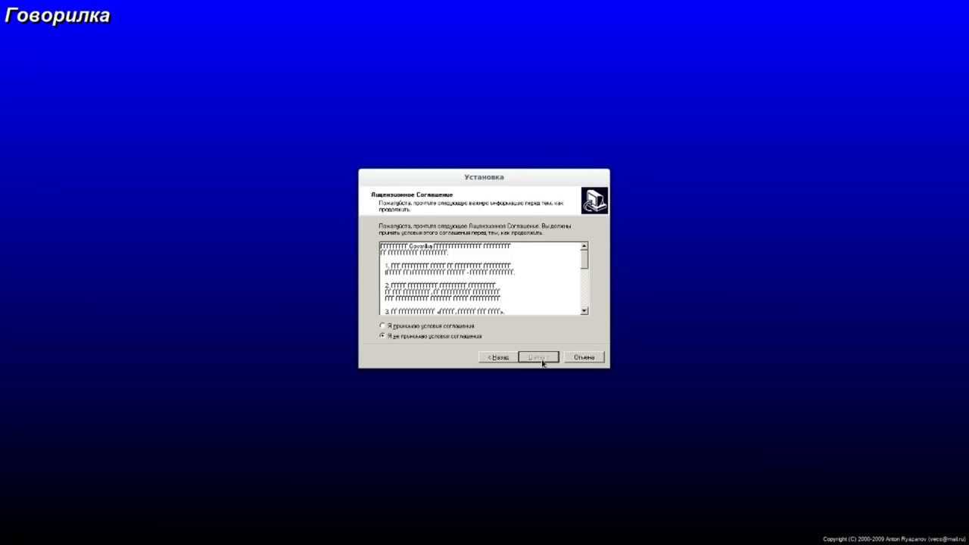
left_click(383, 327)
Complete the full Говорилка installation with Microsoft SpeechAPI 4 and desktop and quick-launch shortcuts, then dismiss the program error.
left_click(540, 358)
left_click(539, 360)
left_click(542, 361)
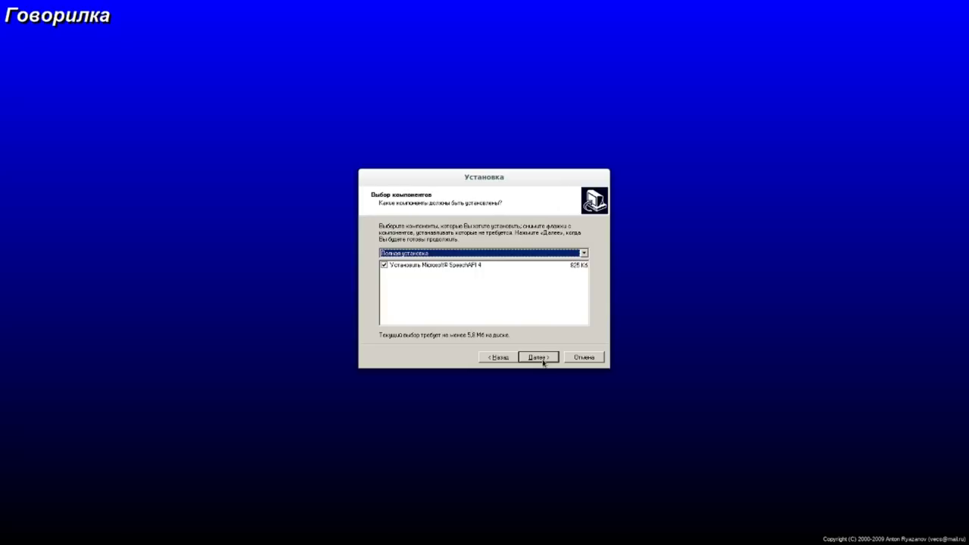
left_click(543, 362)
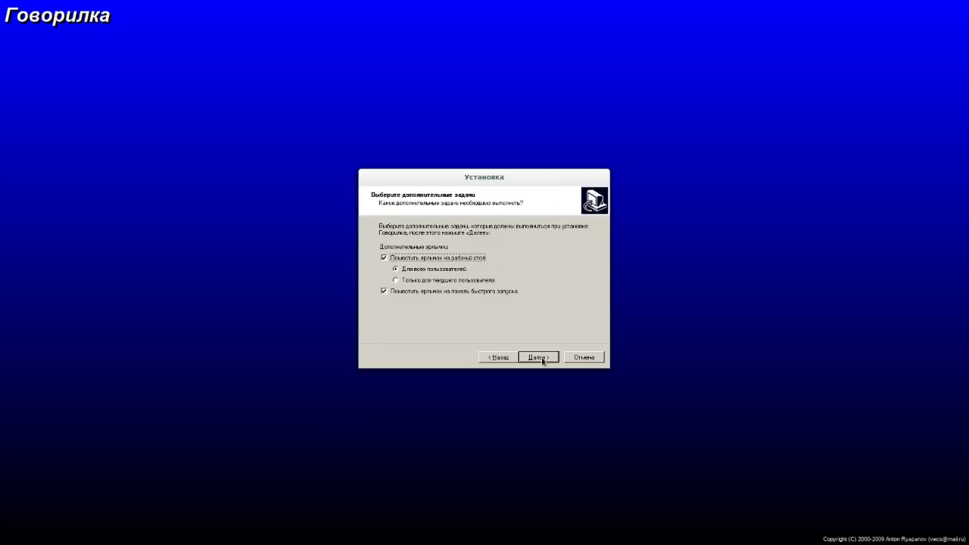
left_click(543, 361)
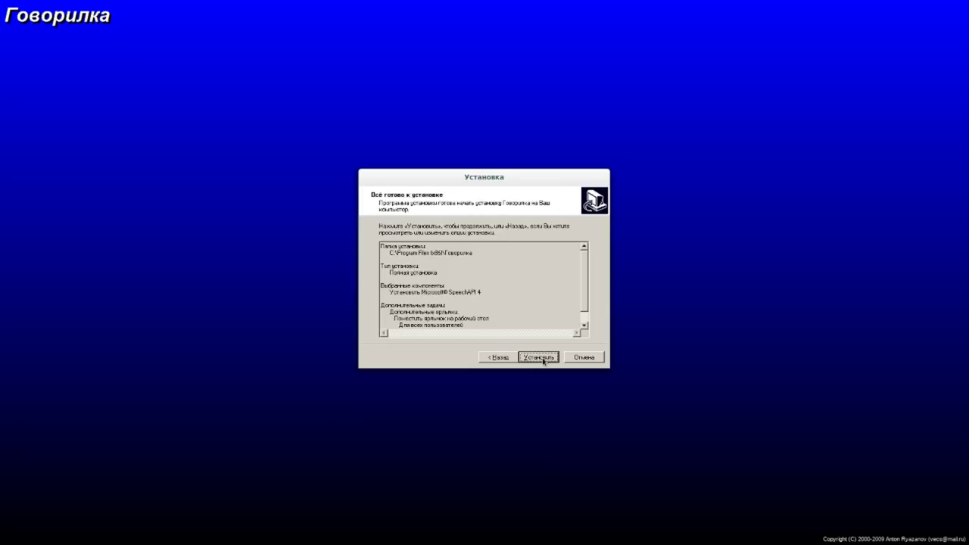
left_click(538, 358)
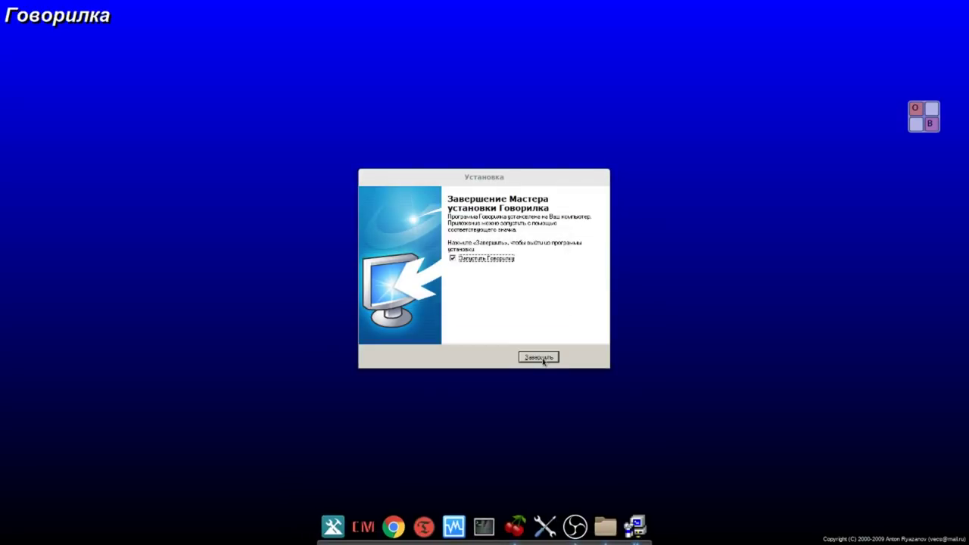
left_click(539, 357)
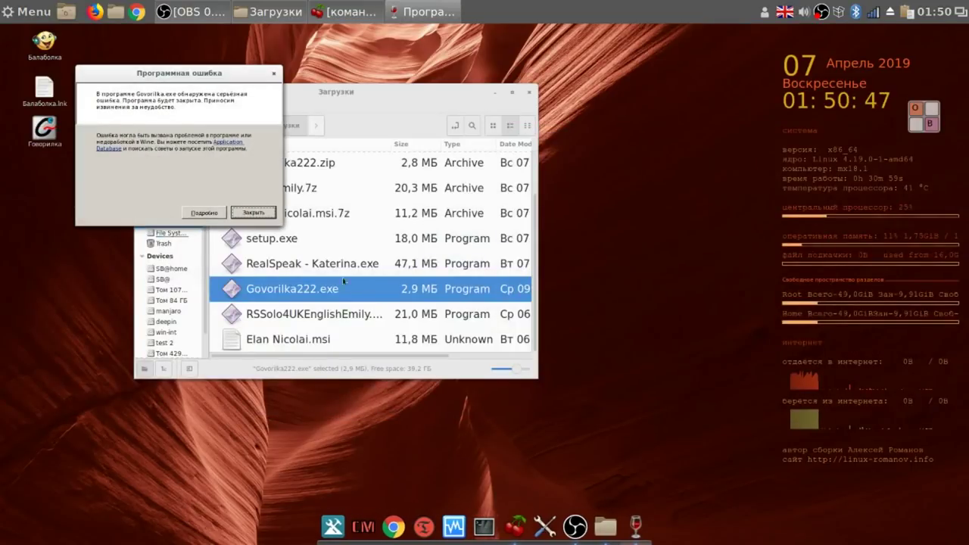
left_click(257, 213)
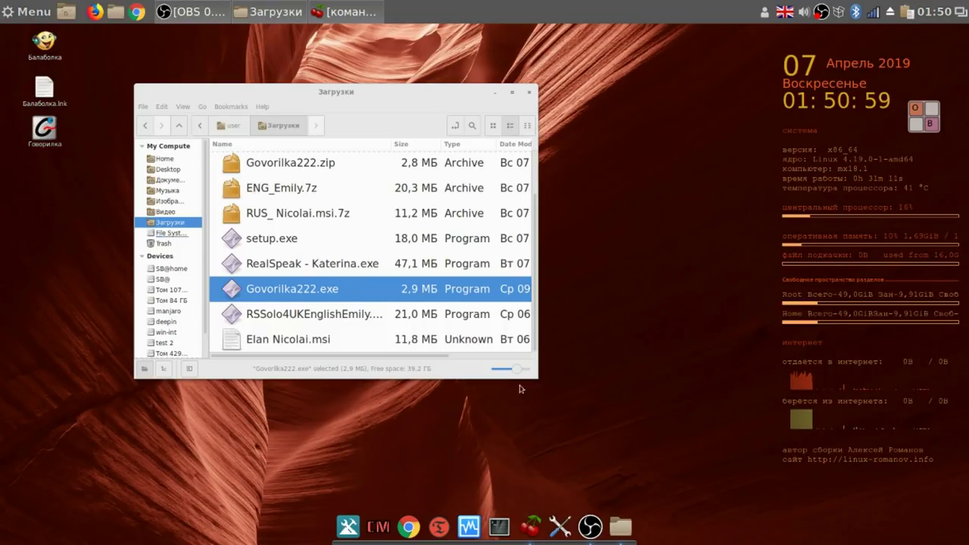
Enlarge the file window, run RealSpeak - Katerina.exe with Wine and accept the voice installer's licence terms.
left_click_drag(535, 377, 666, 439)
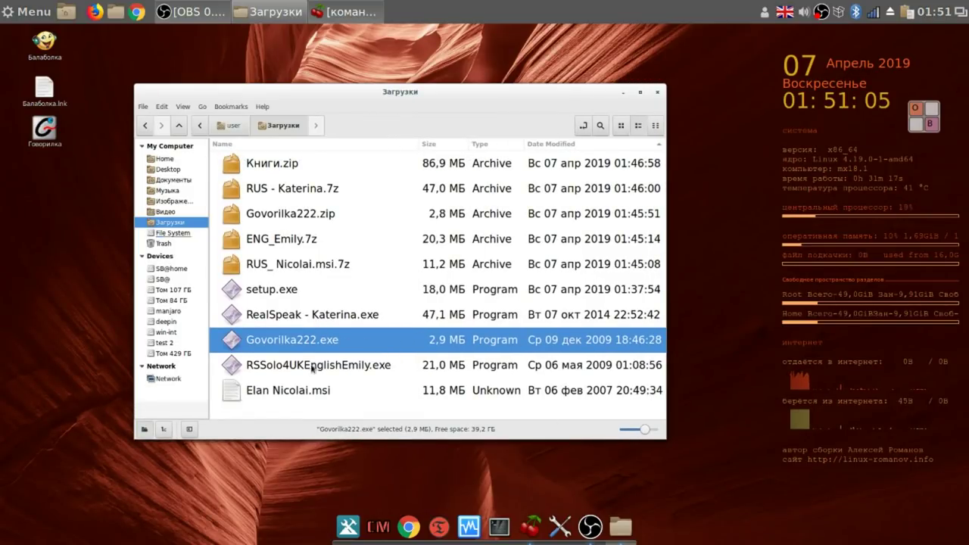
left_click(312, 318)
right_click(313, 315)
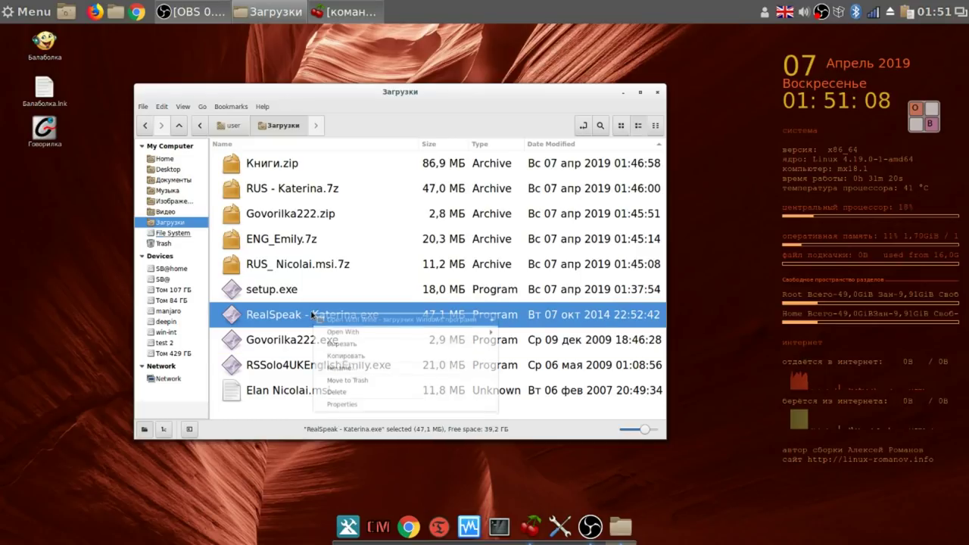
left_click(350, 320)
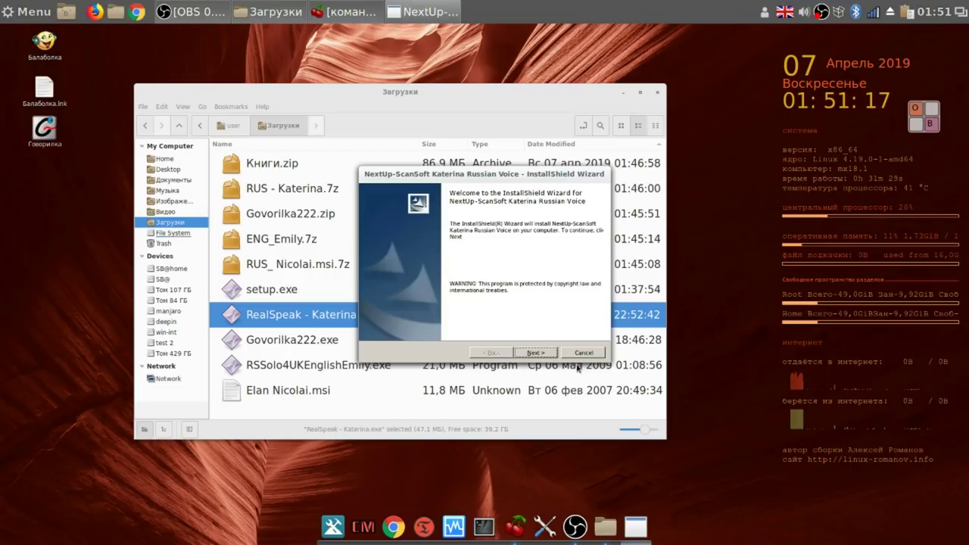
left_click(550, 353)
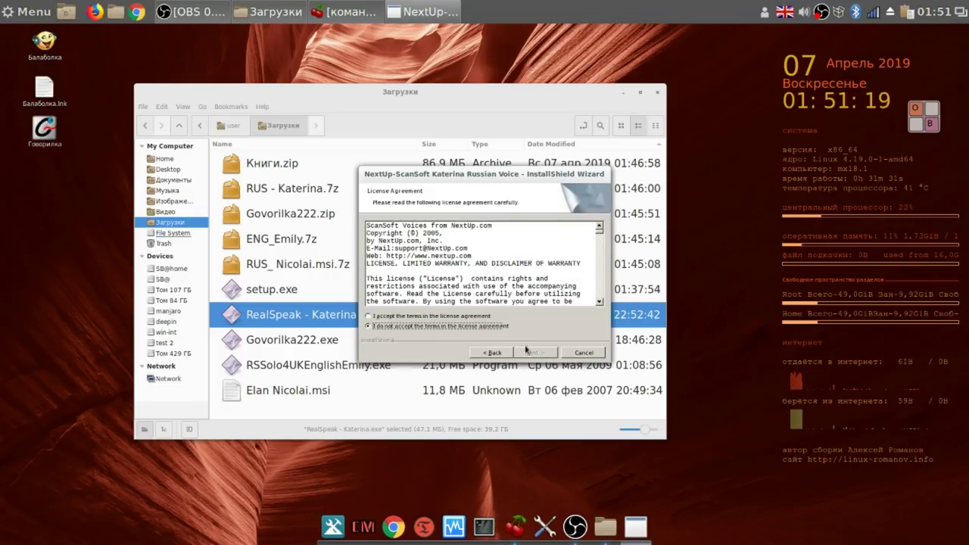
left_click(369, 315)
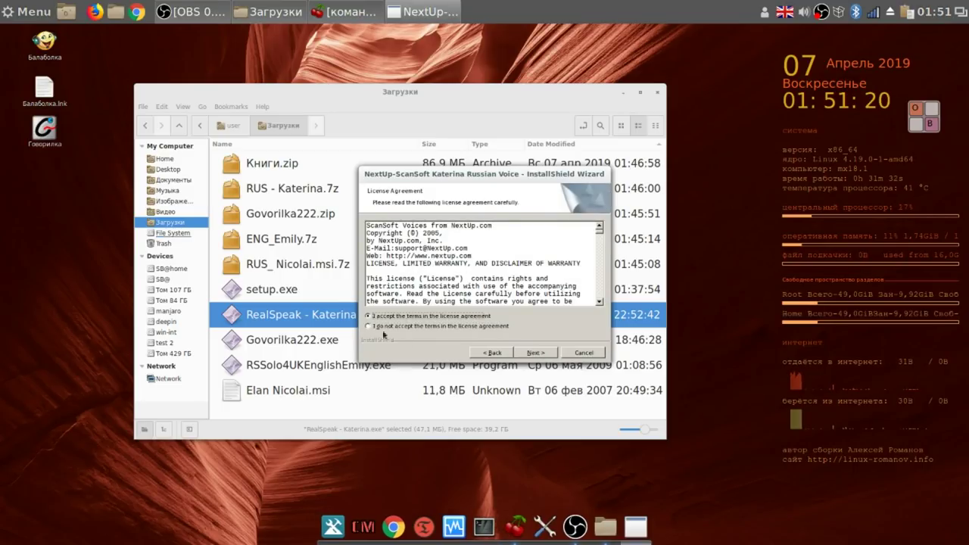
Install the Katerina Russian voice with the default settings and finish without showing the readme file.
left_click(535, 353)
left_click(538, 353)
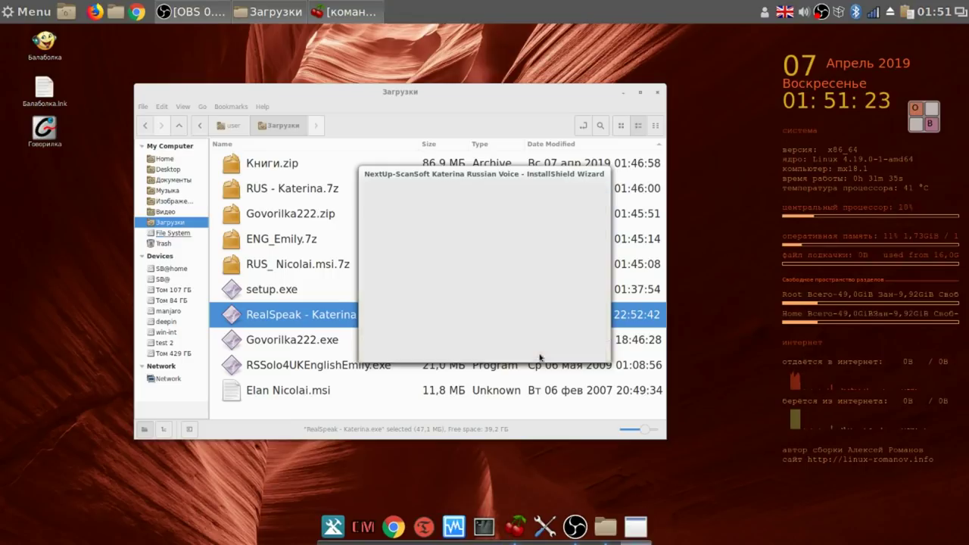
left_click(536, 352)
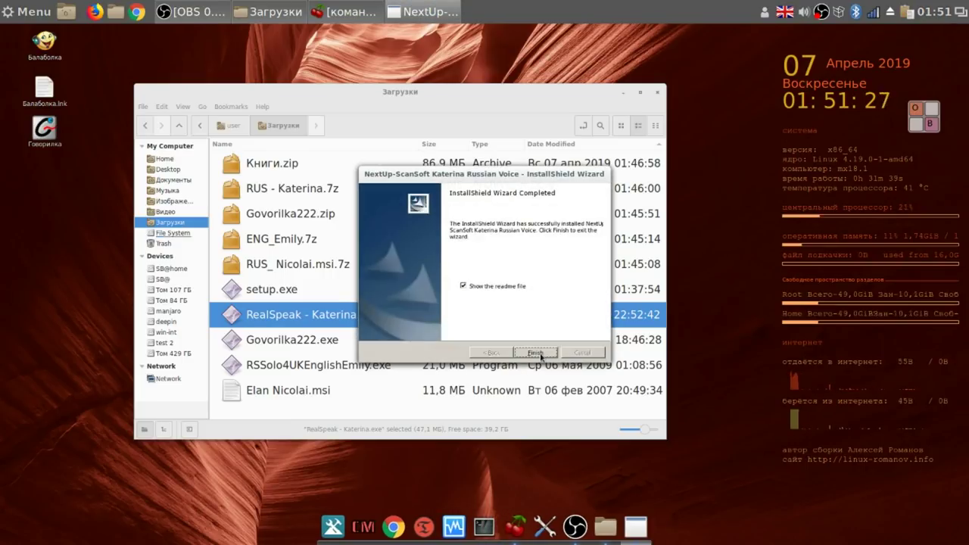
left_click(463, 286)
left_click(536, 354)
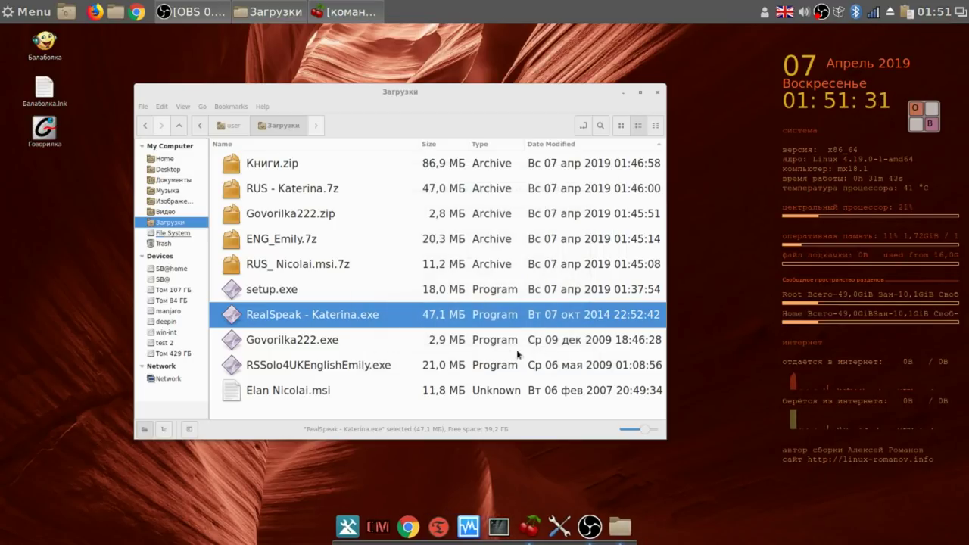
Run RSSolo4UKEnglishEmily.exe with Wine and accept the licence terms in its installer.
left_click(307, 369)
right_click(309, 369)
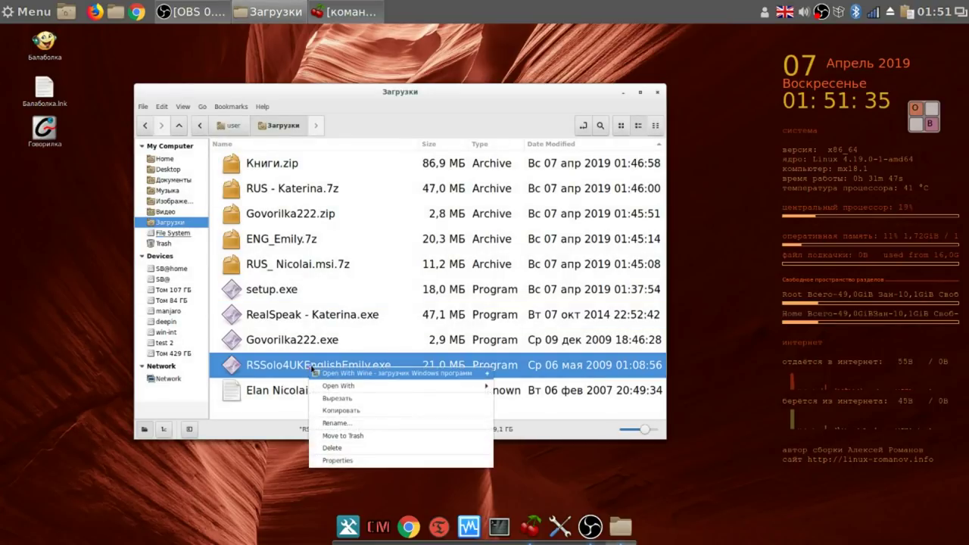
left_click(338, 375)
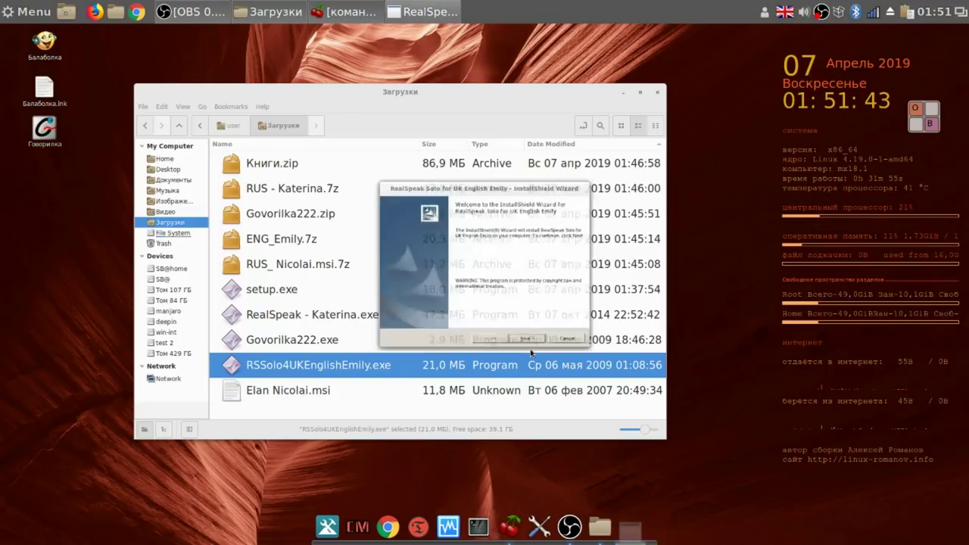
left_click(541, 351)
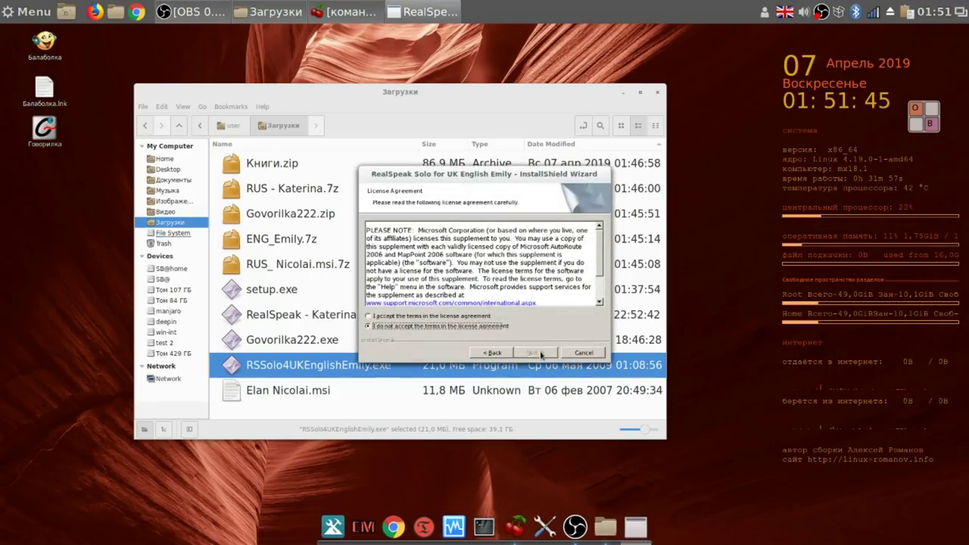
left_click(369, 317)
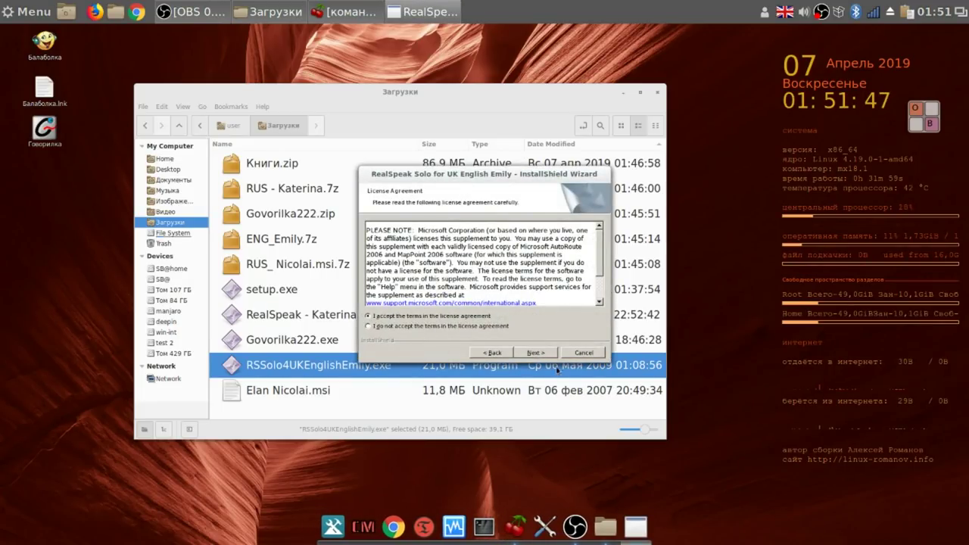
Install RealSpeak Solo for UK English Emily for all users, leaving the customer information blank, and finish the wizard.
left_click(541, 355)
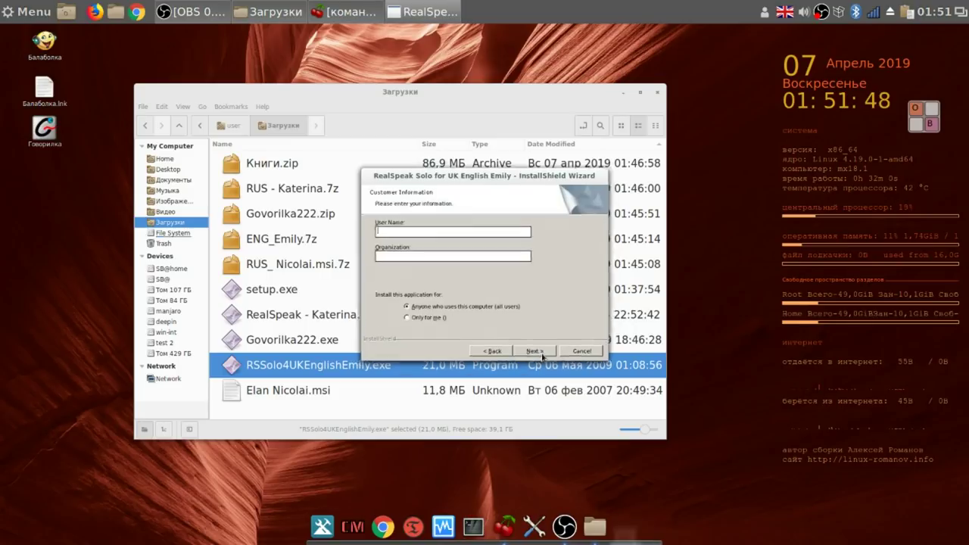
left_click(541, 354)
left_click(541, 354)
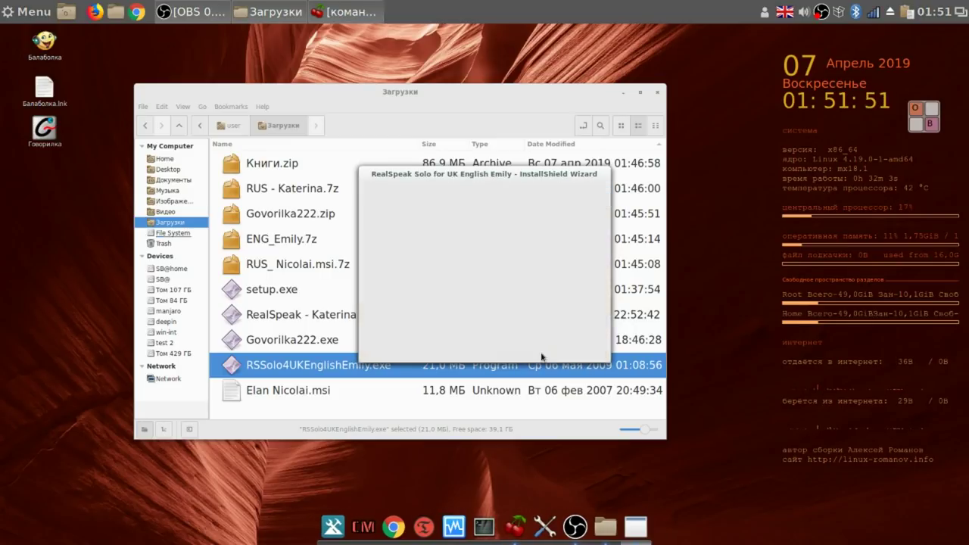
left_click(541, 354)
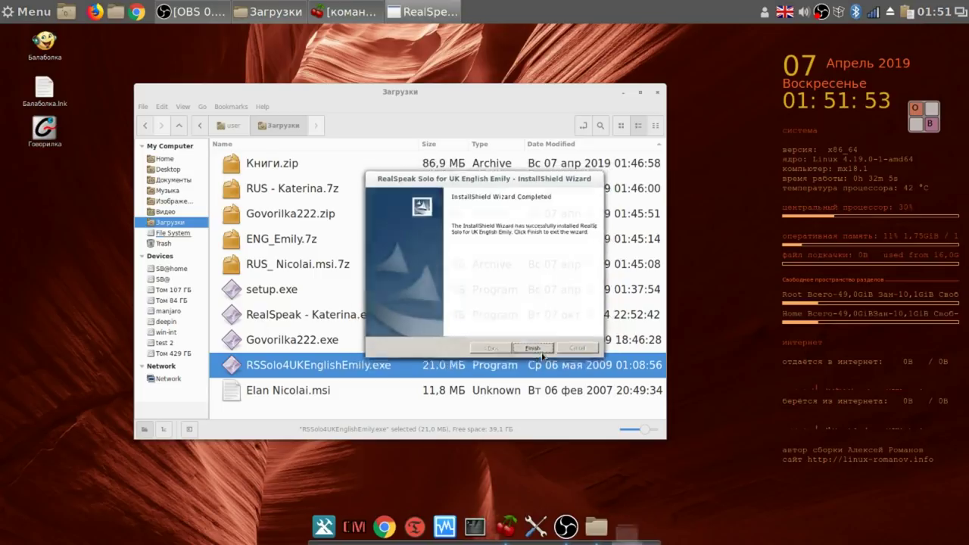
left_click(542, 354)
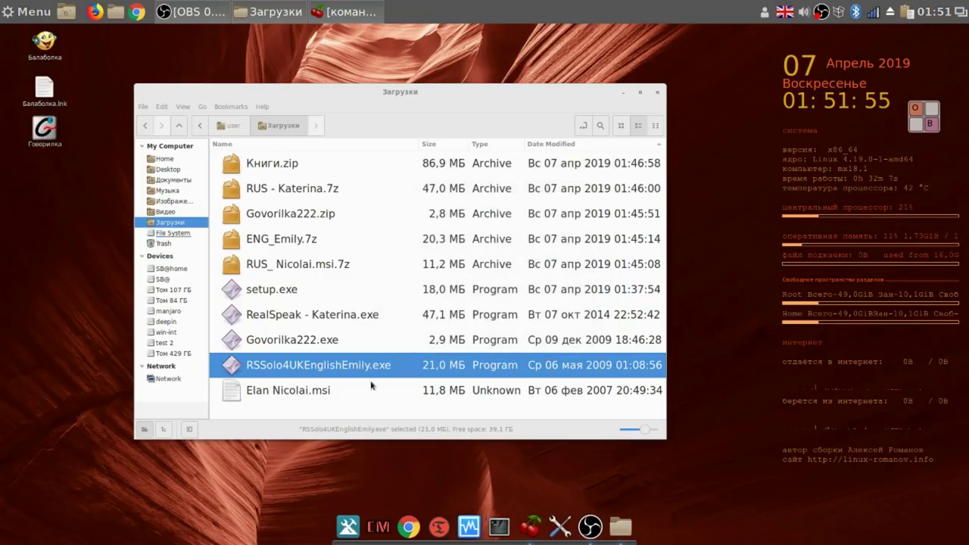
Run Elan Nicolai.msi with Wine, install Acapela multimedia Russian in the default folder and close the Загрузки file window.
left_click(321, 391)
right_click(321, 391)
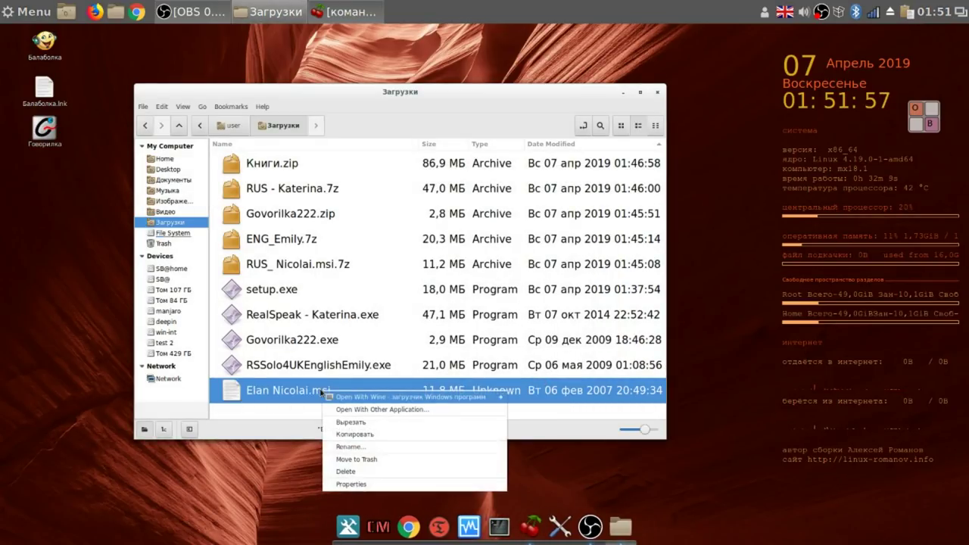
left_click(343, 401)
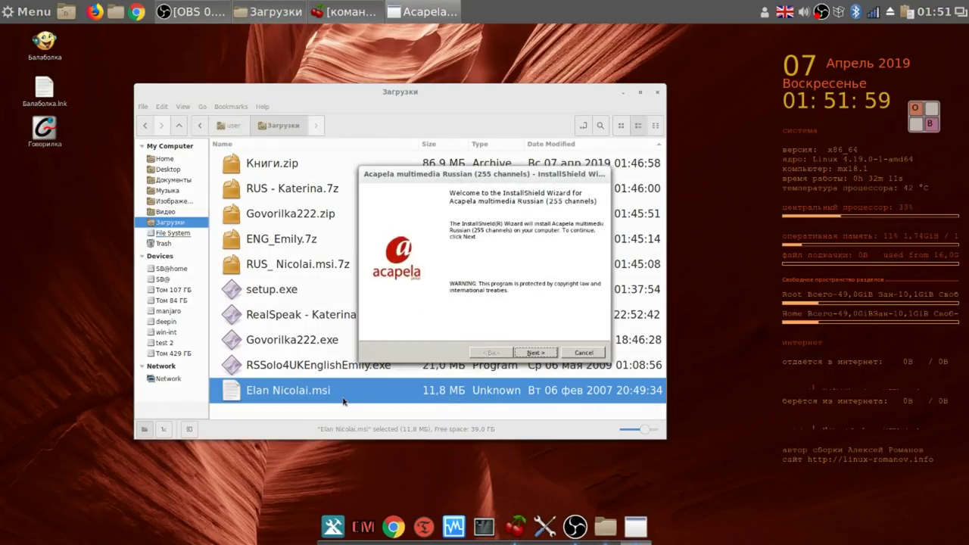
left_click(535, 353)
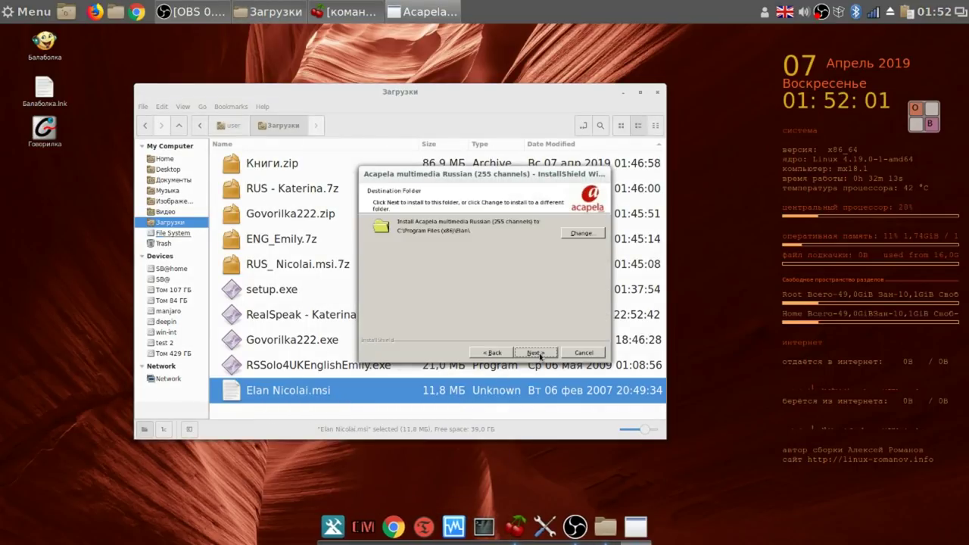
left_click(540, 355)
left_click(535, 354)
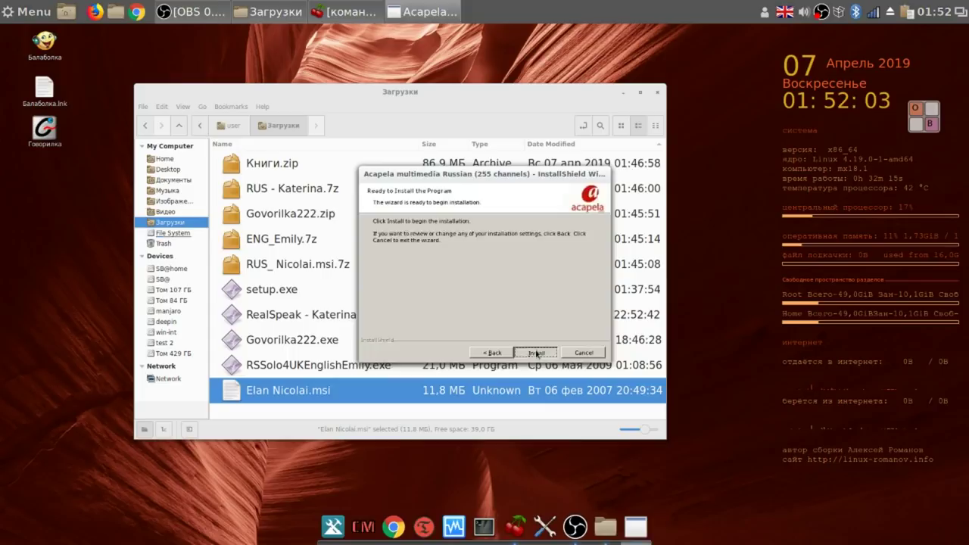
left_click(535, 353)
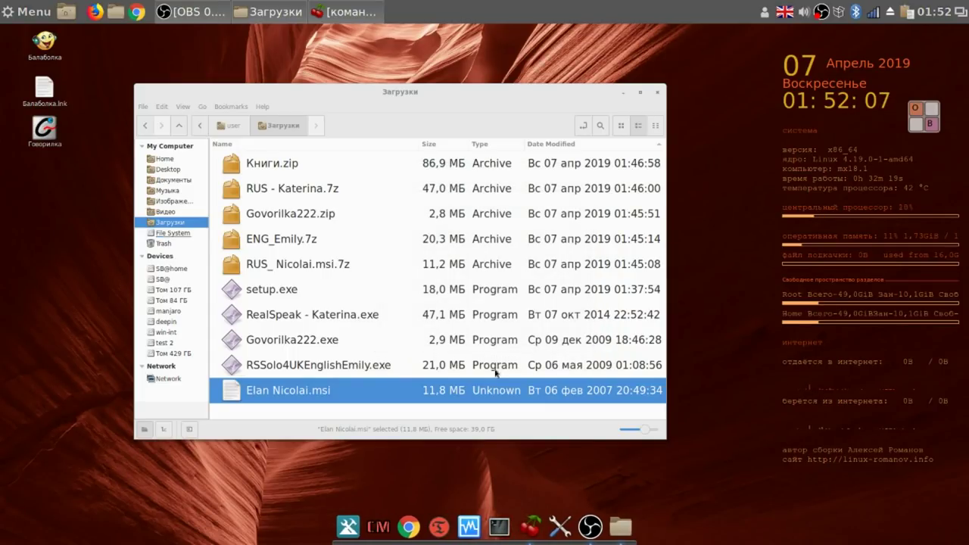
left_click(657, 94)
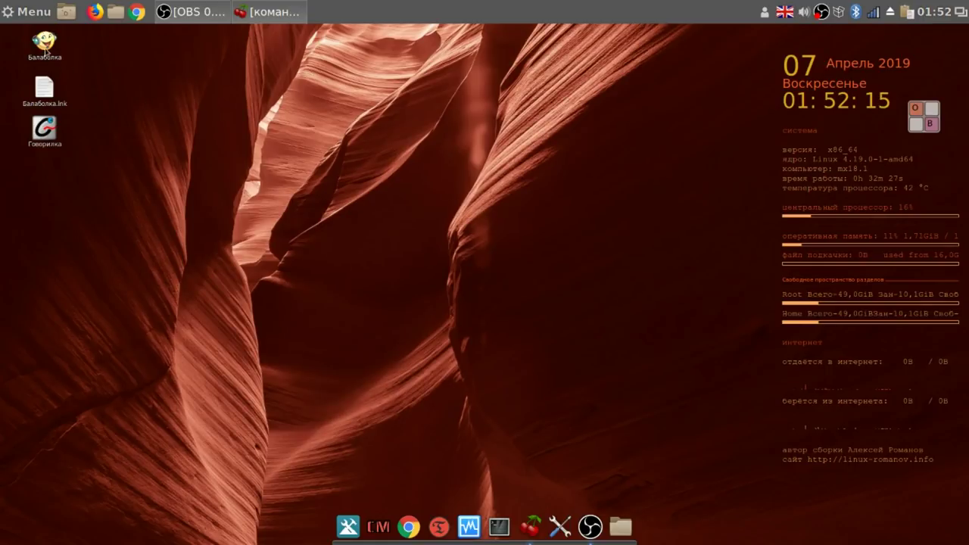
Launch Balabolka with the SAPI 4 voices and open the book King_Bessonnitsa.26715.fb2 from the Stiven_King folder under Документы/Книги.
double_click(44, 47)
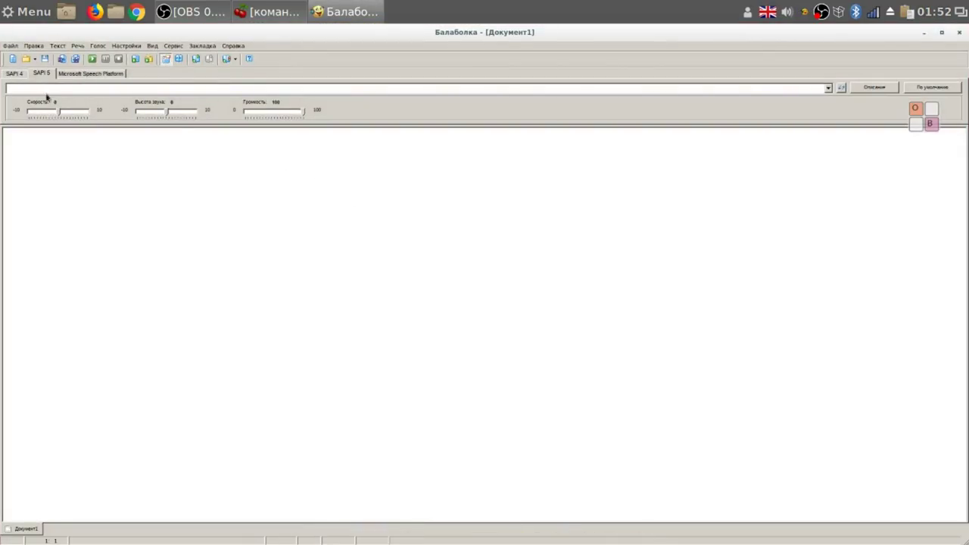
left_click(13, 73)
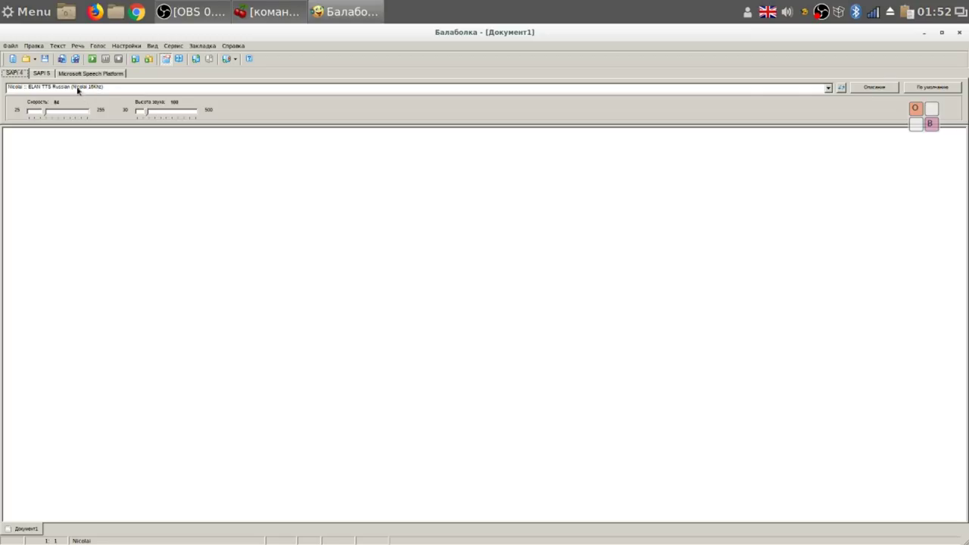
left_click(27, 59)
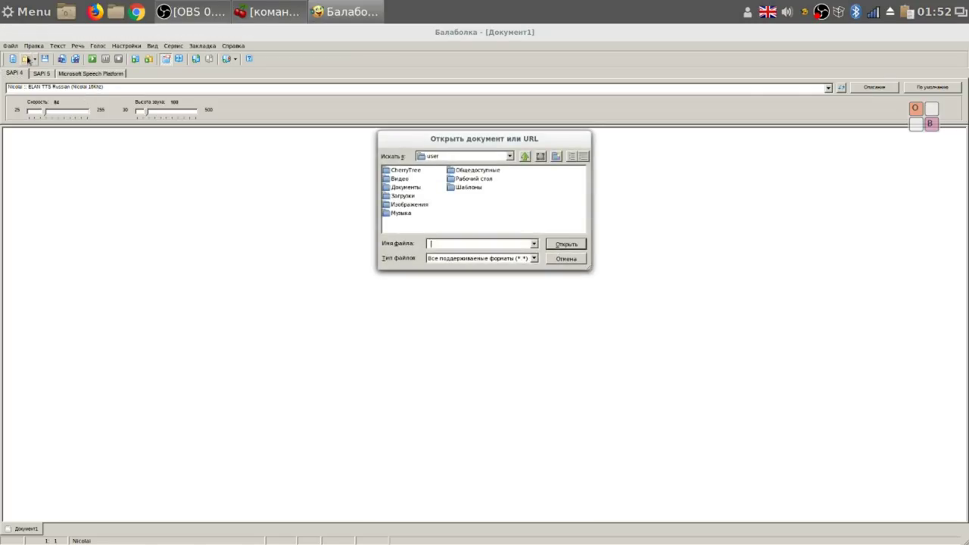
double_click(393, 189)
left_click(389, 180)
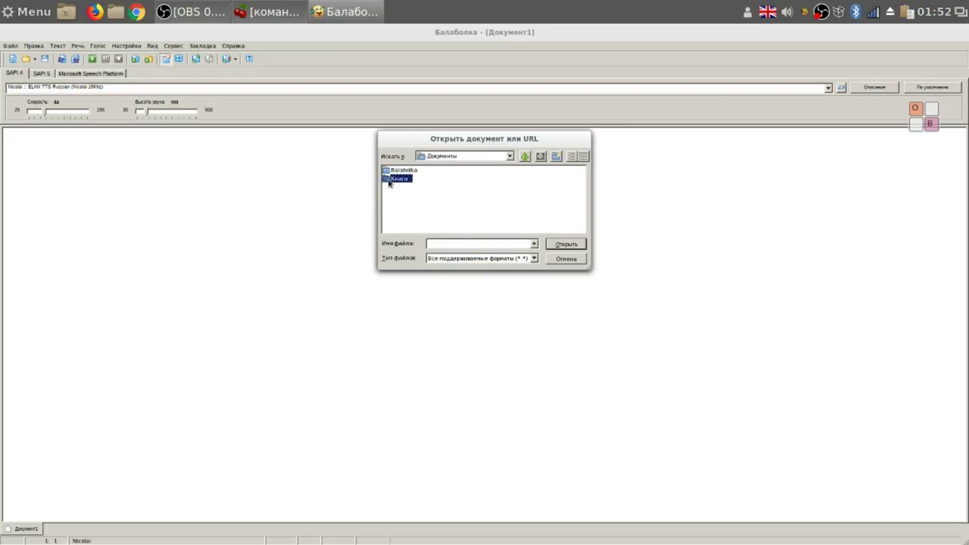
double_click(389, 181)
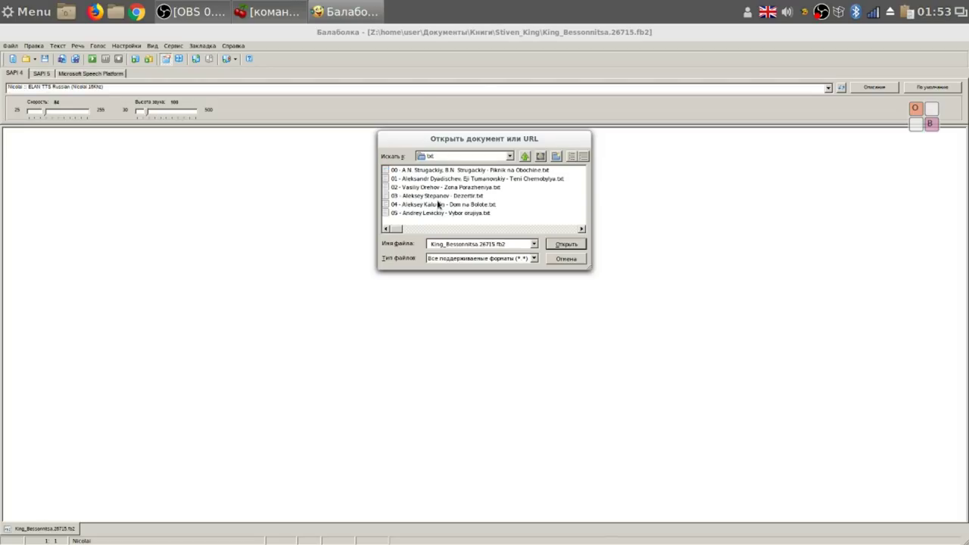
Open the fourth book, Dom na Bolote, from the txt folder, view the other book's document and return to this text.
left_click(439, 205)
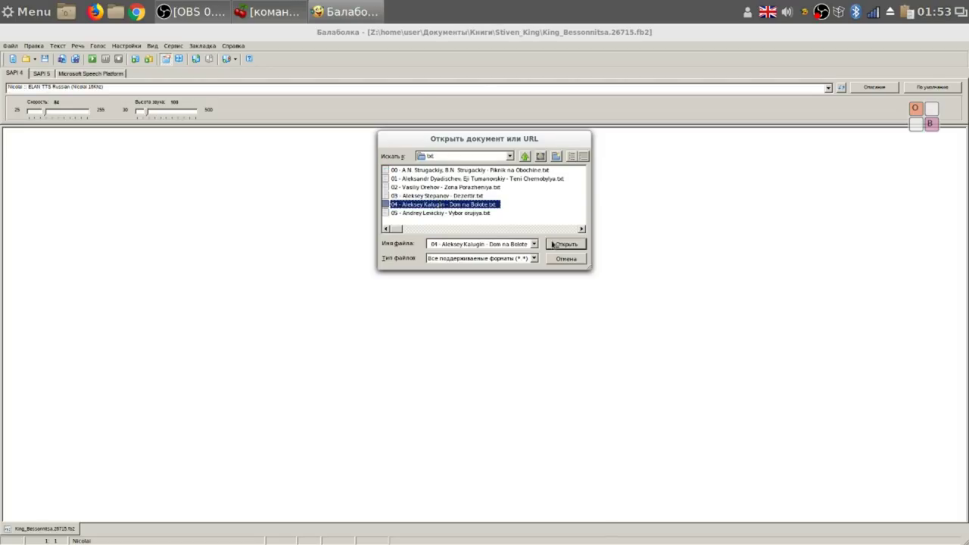
left_click(565, 244)
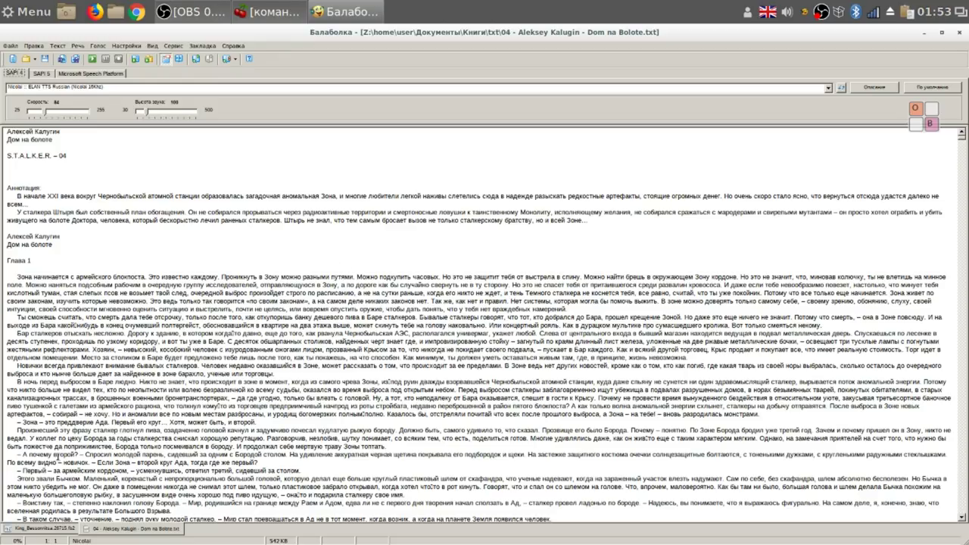
left_click(42, 529)
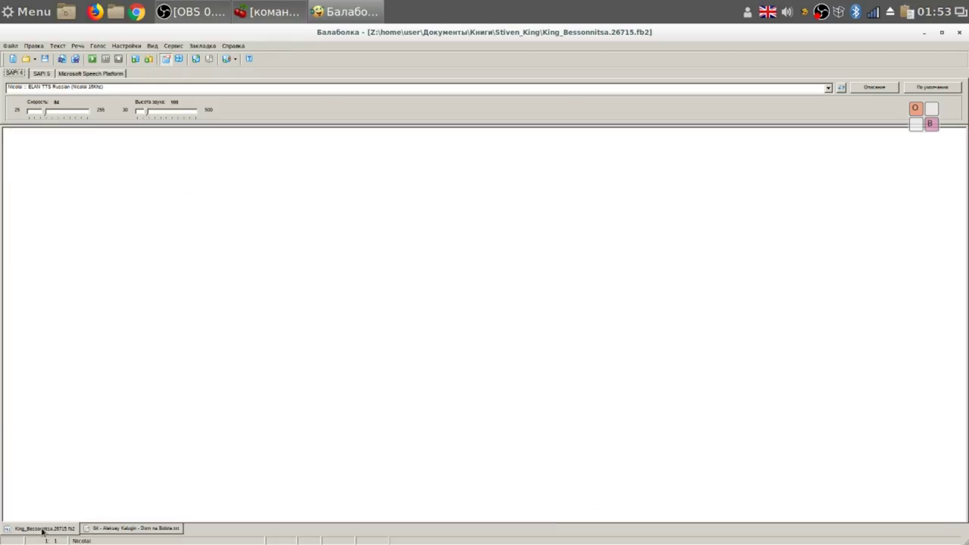
left_click(145, 531)
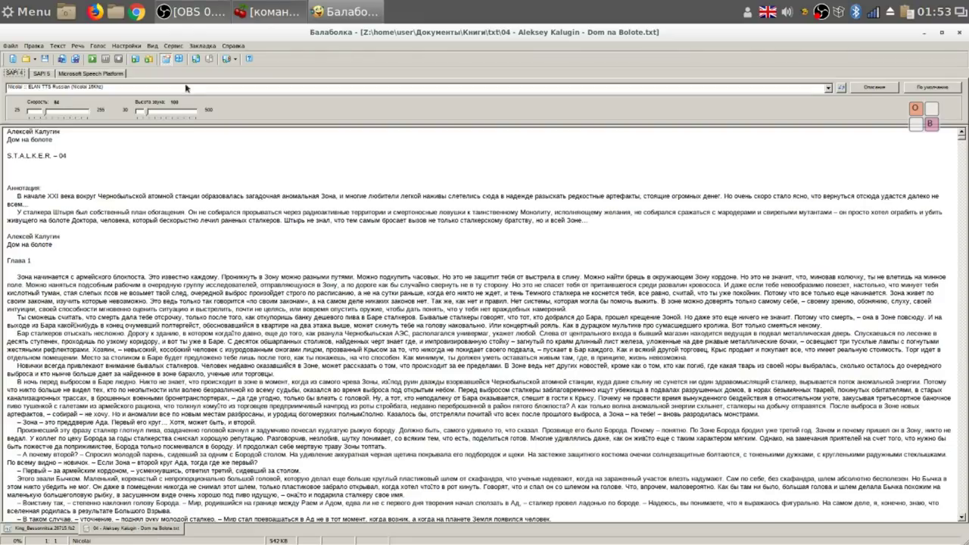
Set the document text's font size to 16 in the font and colour settings.
left_click(173, 47)
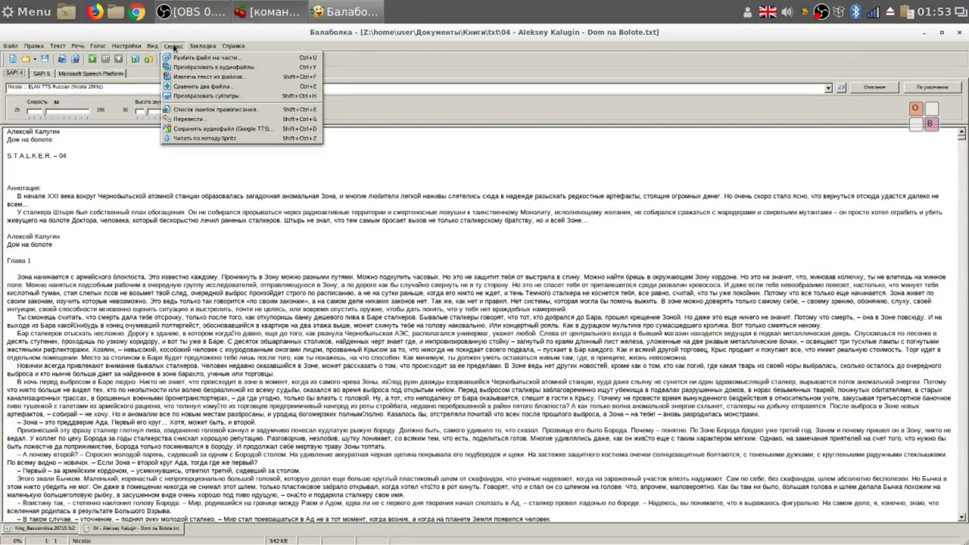
left_click(152, 47)
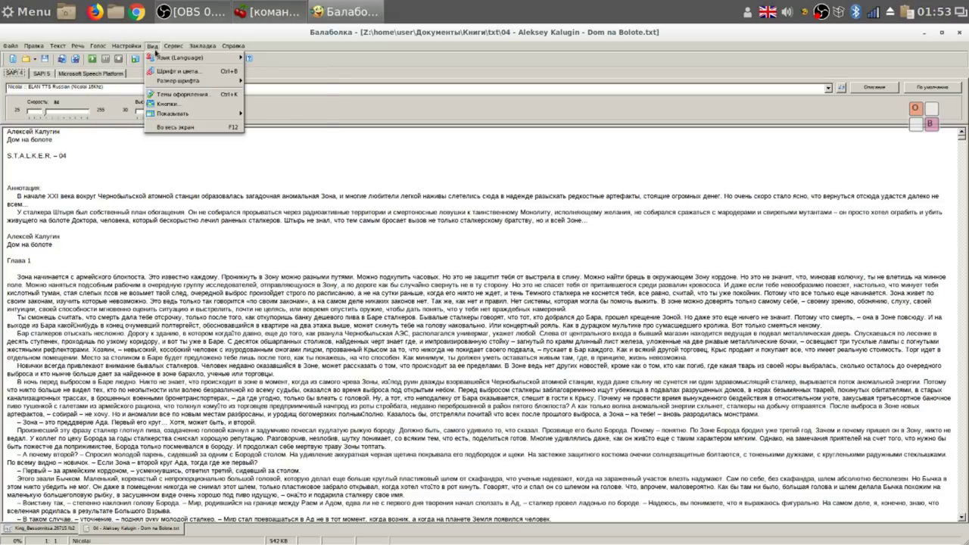
left_click(164, 71)
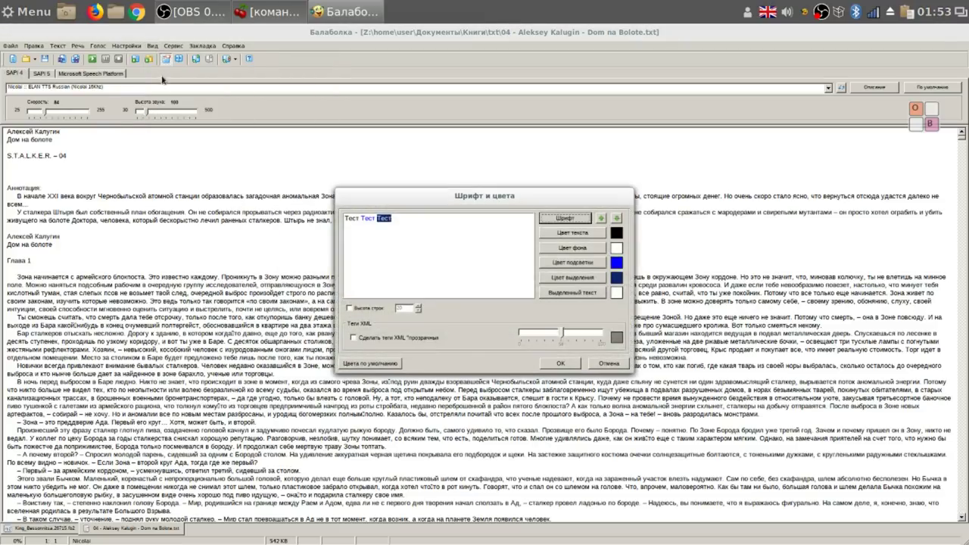
left_click(573, 220)
left_click(534, 194)
left_click(536, 196)
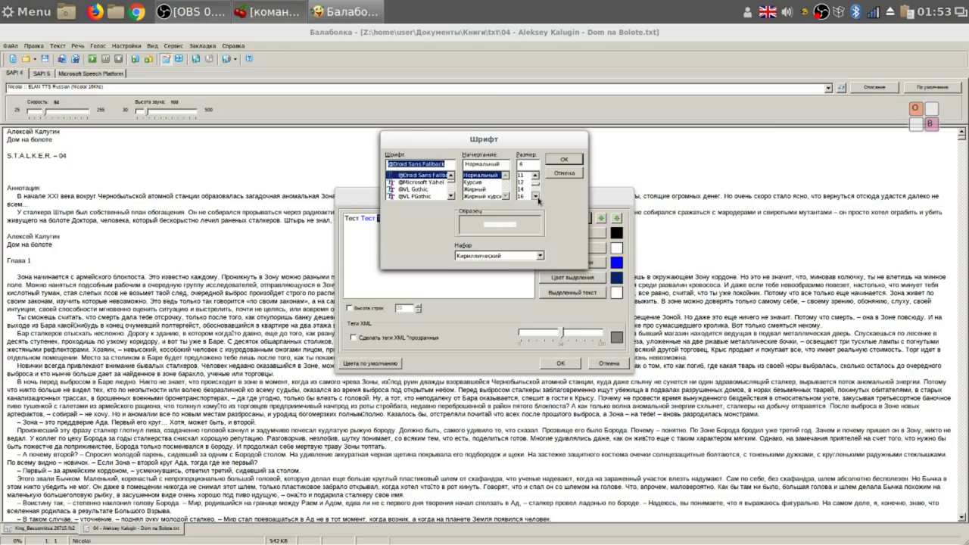
left_click(529, 197)
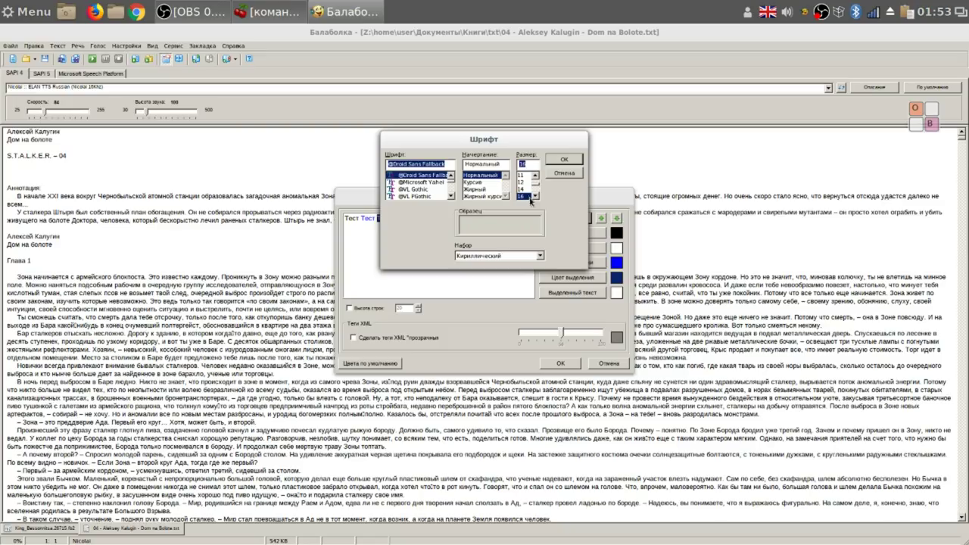
left_click(564, 160)
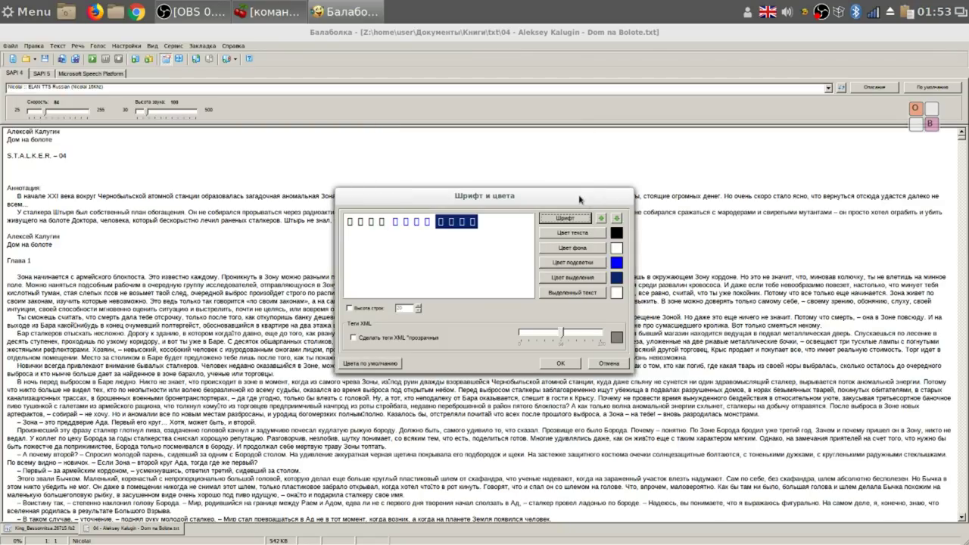
Change the document font to Bookman Uralic and apply the font and colour settings.
left_click(571, 219)
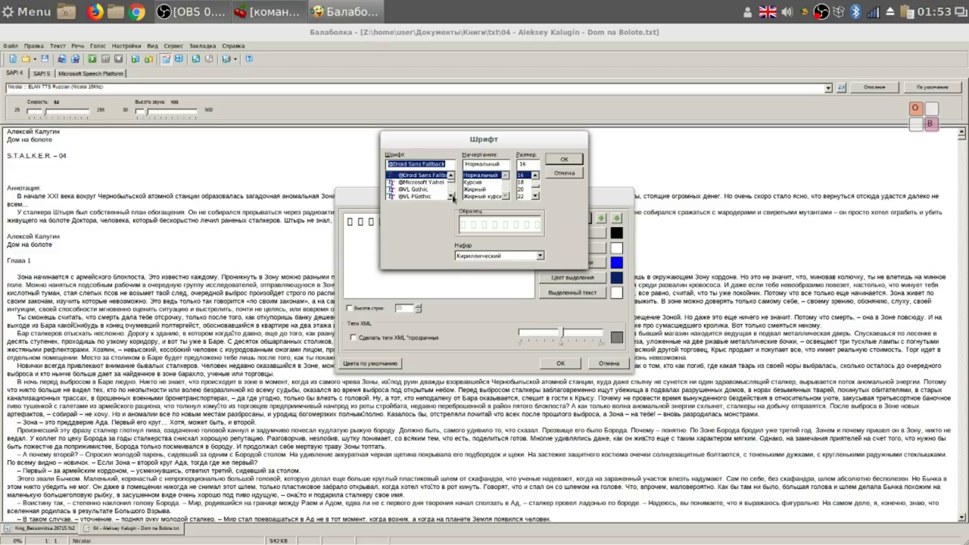
scroll(451, 188, "down", 1)
scroll(451, 188, "down", 1)
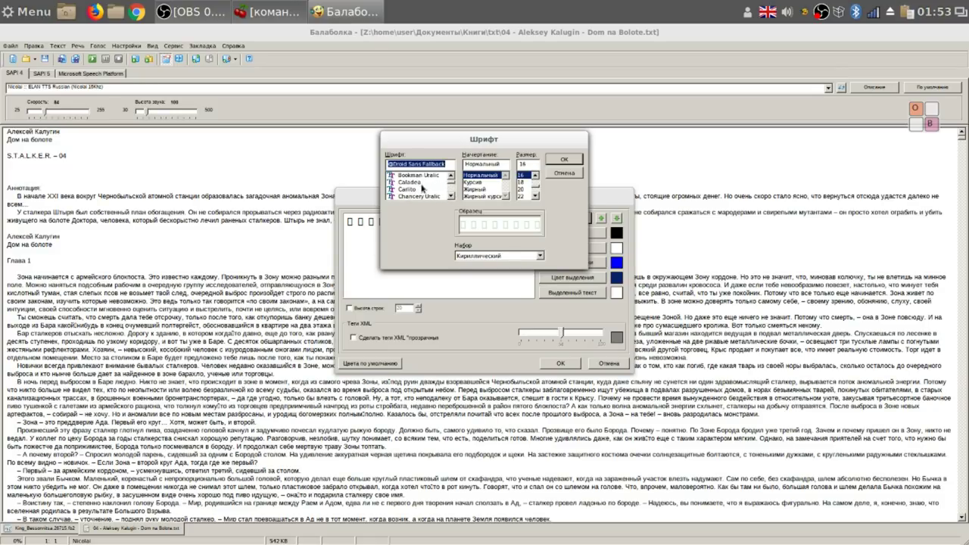
left_click(417, 176)
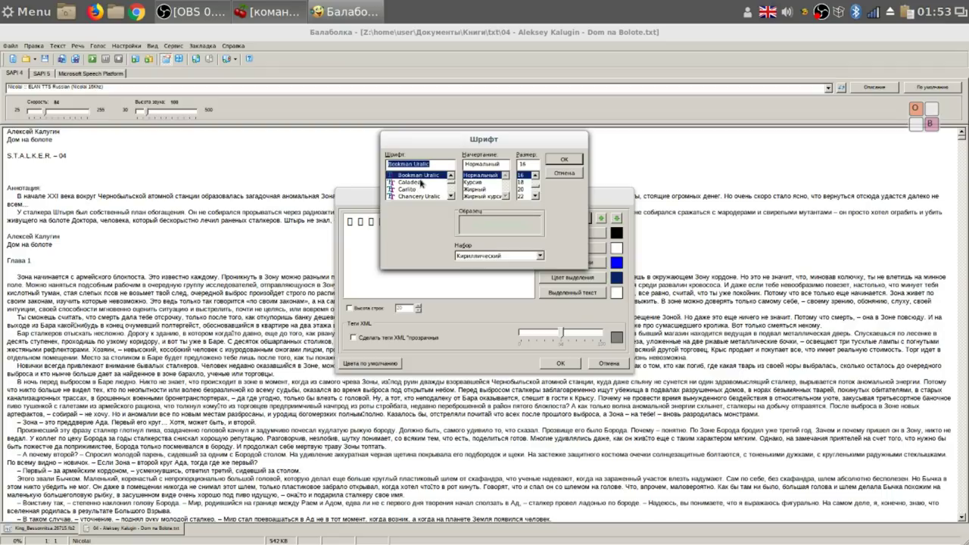
left_click(562, 161)
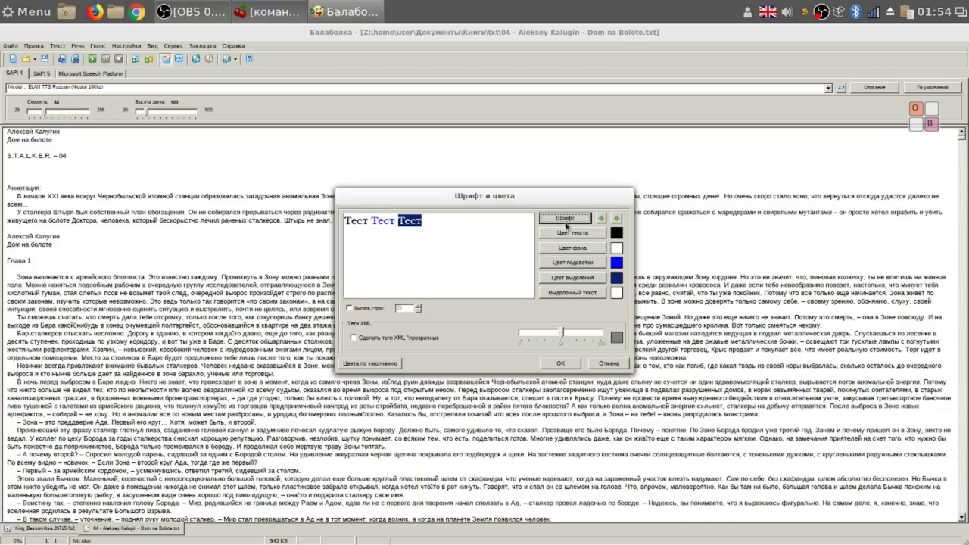
left_click(566, 364)
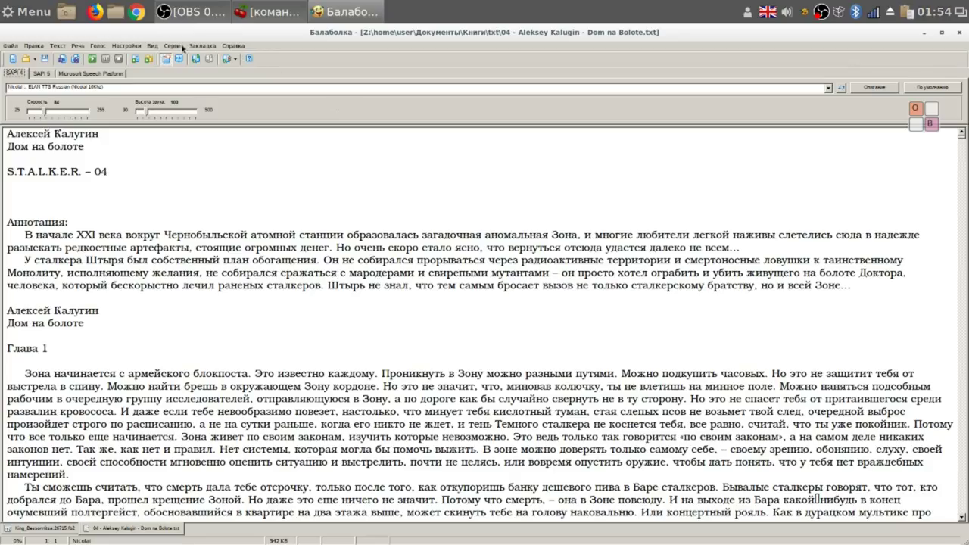
Reopen the font and colour settings and set the Bookman Uralic font size to 22.
left_click(154, 46)
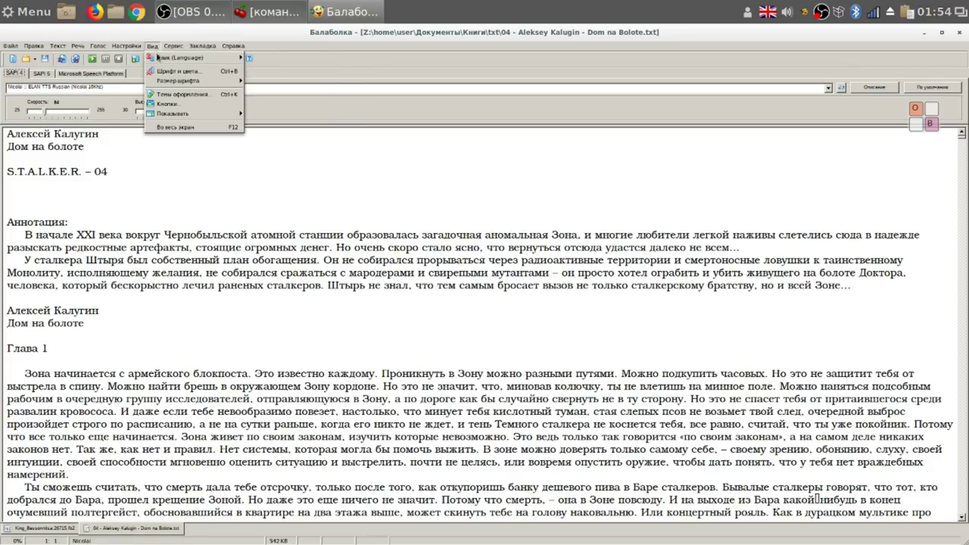
left_click(164, 72)
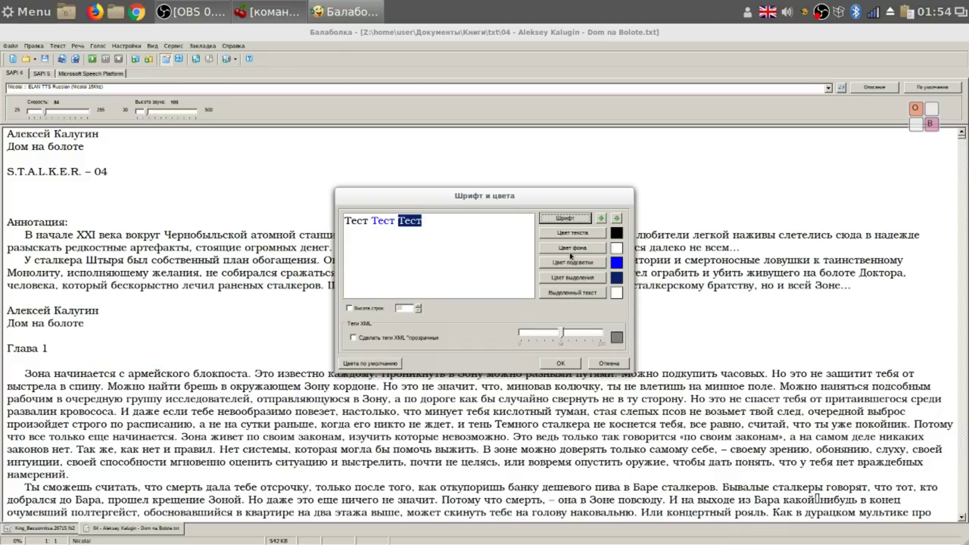
left_click(570, 218)
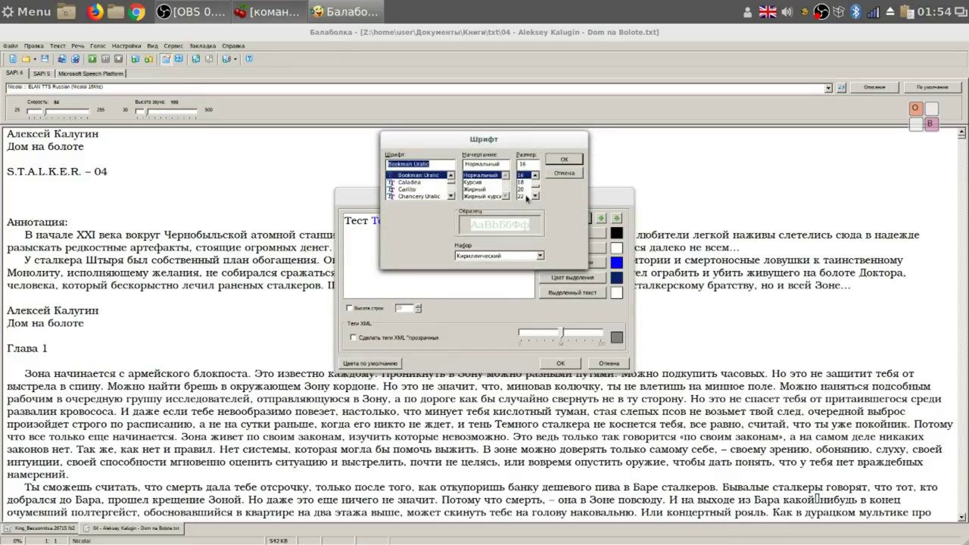
left_click(522, 196)
left_click(570, 159)
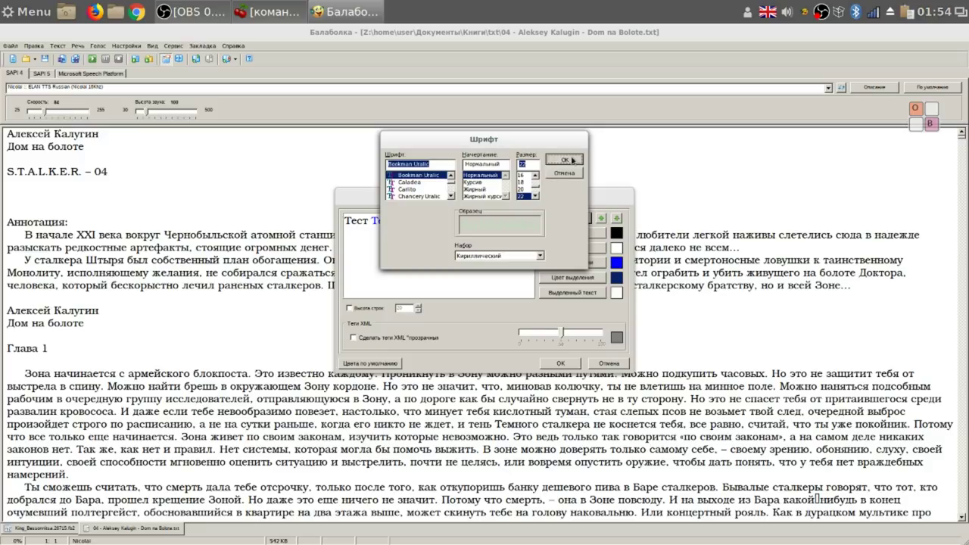
Set the text background to the light grey basic colour (192, 192, 192) and apply the settings.
left_click(581, 248)
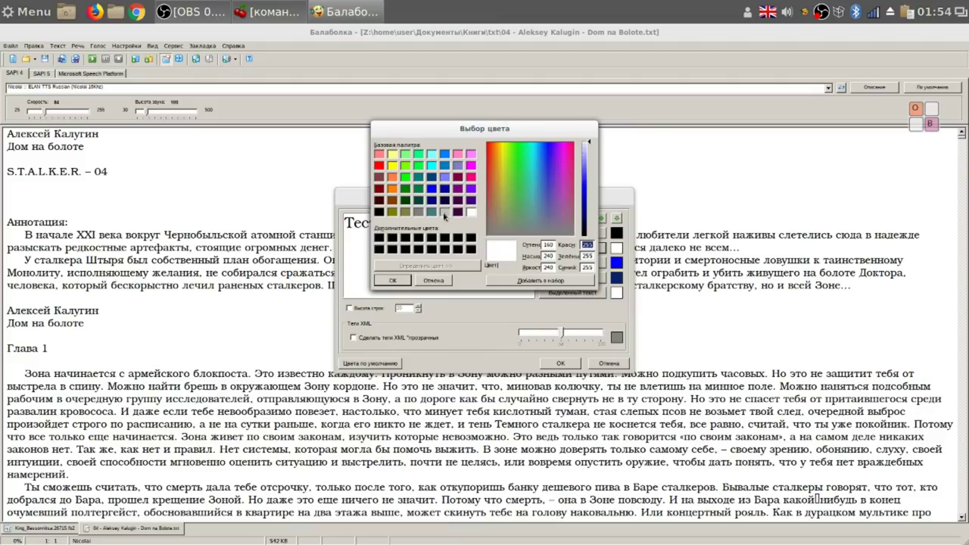
left_click(445, 215)
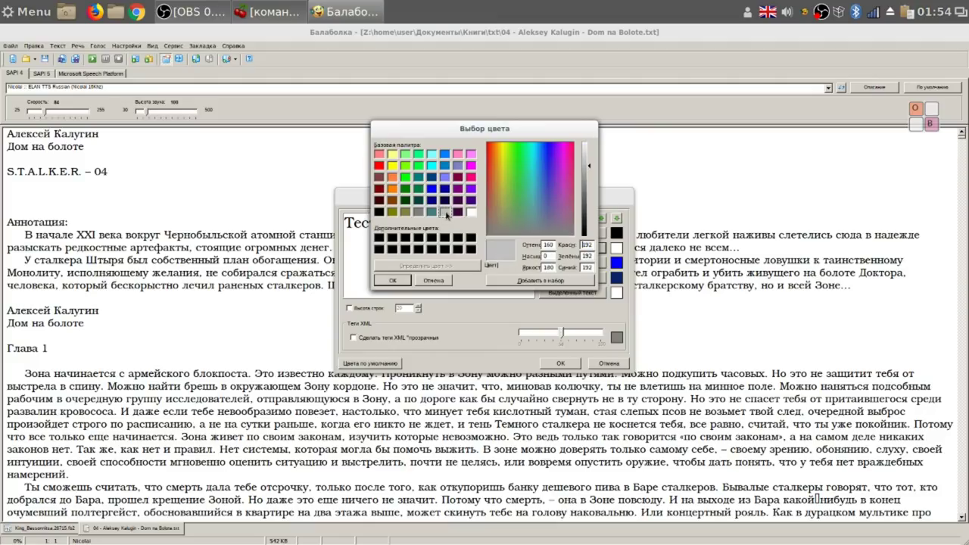
left_click(393, 280)
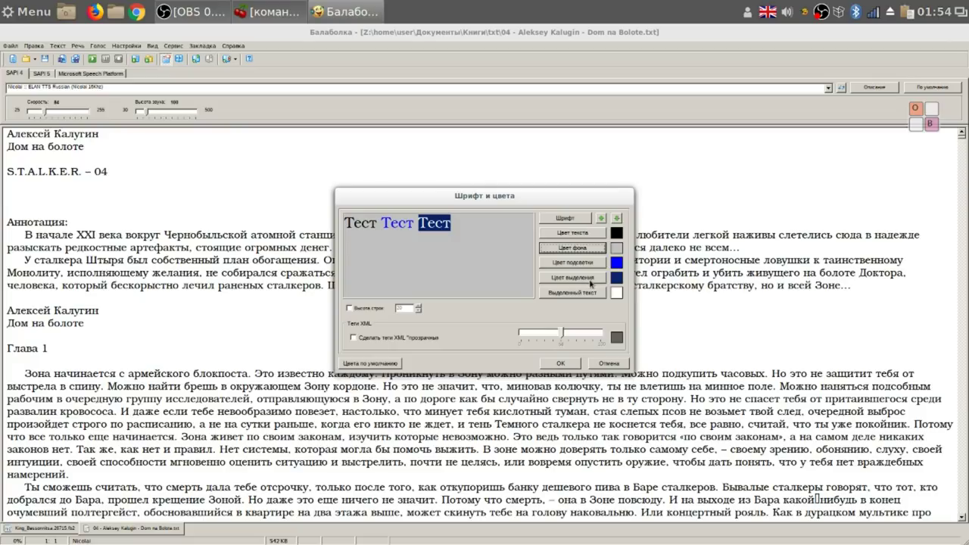
left_click(564, 363)
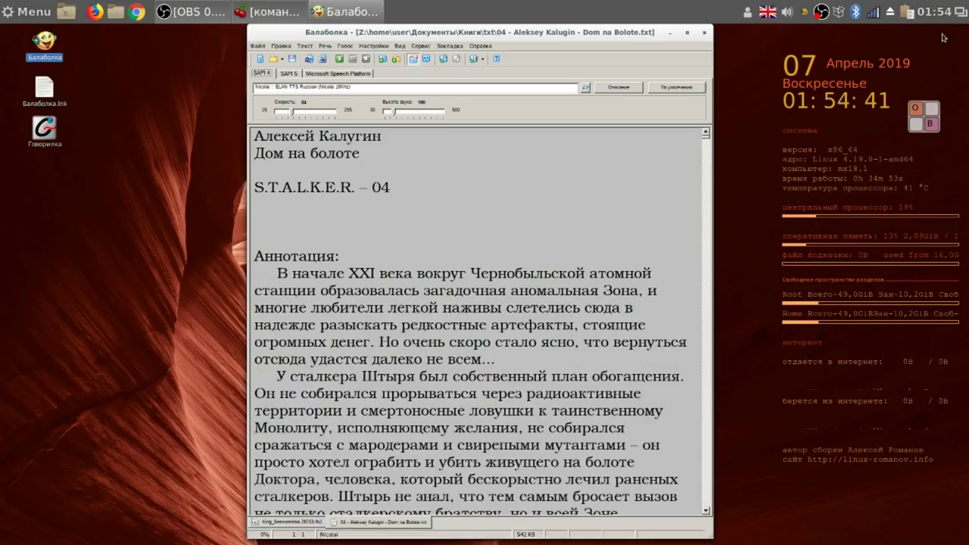
Restore the maximized window to its smaller size and start reading aloud from the annotation's first paragraph with the Nicolai voice.
left_click(942, 33)
left_click(278, 272)
left_click(338, 59)
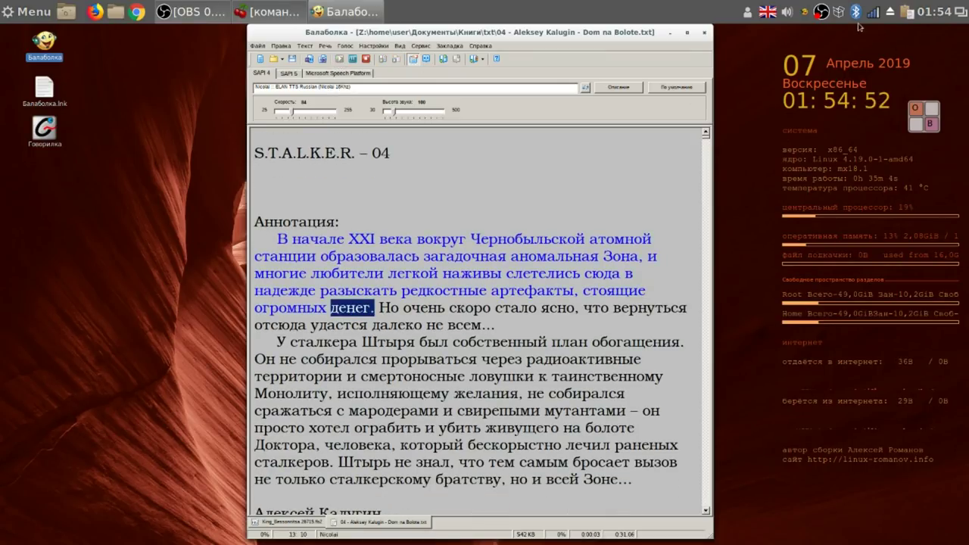
Check the system sound volume while the annotation is being read aloud, leaving the volume control closed.
left_click(790, 13)
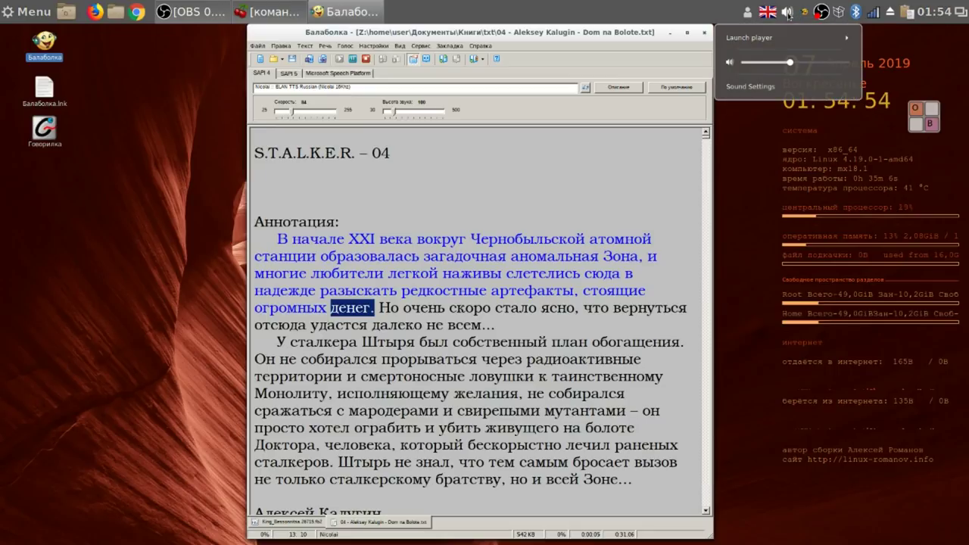
left_click(657, 63)
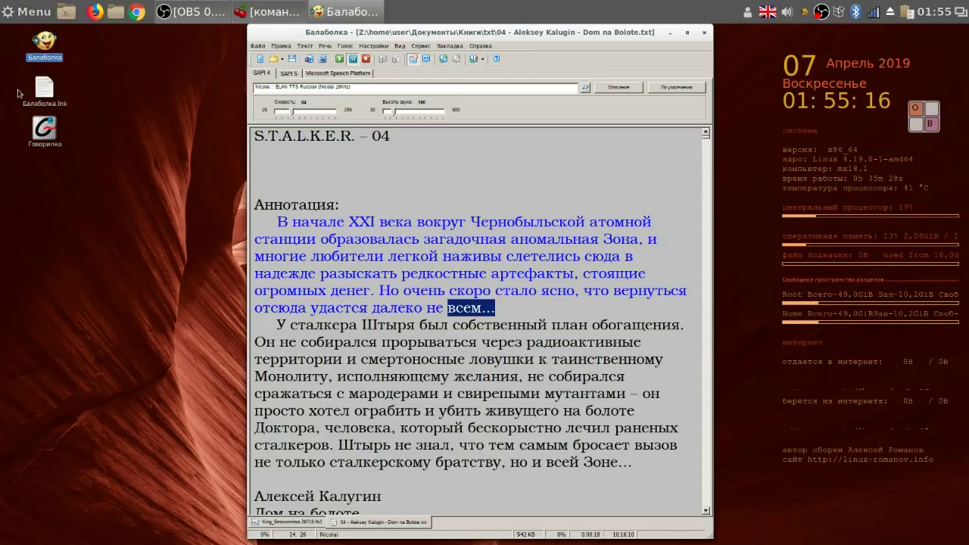
Permanently delete the Балаболка.lnk and Говорилка shortcuts from the desktop.
left_click_drag(20, 94, 50, 137)
right_click(50, 136)
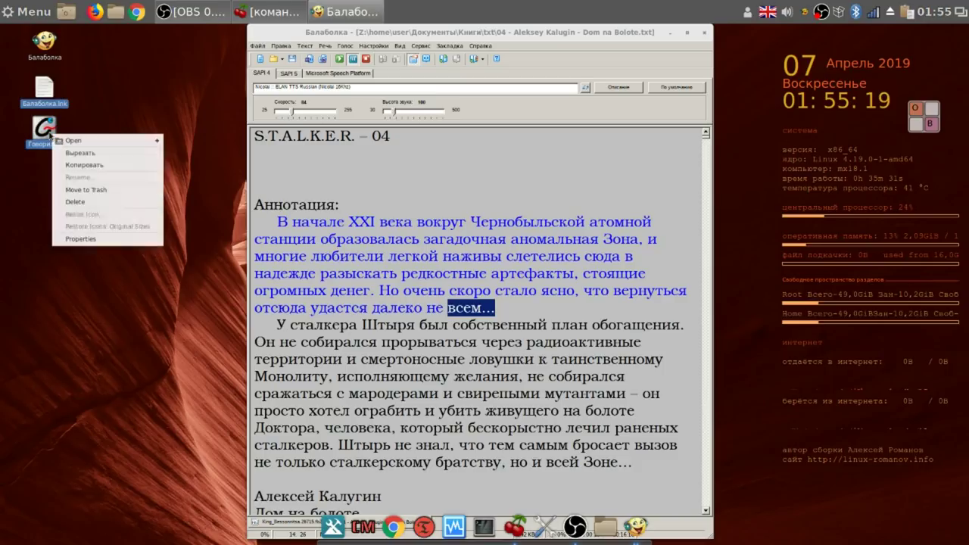
left_click(85, 202)
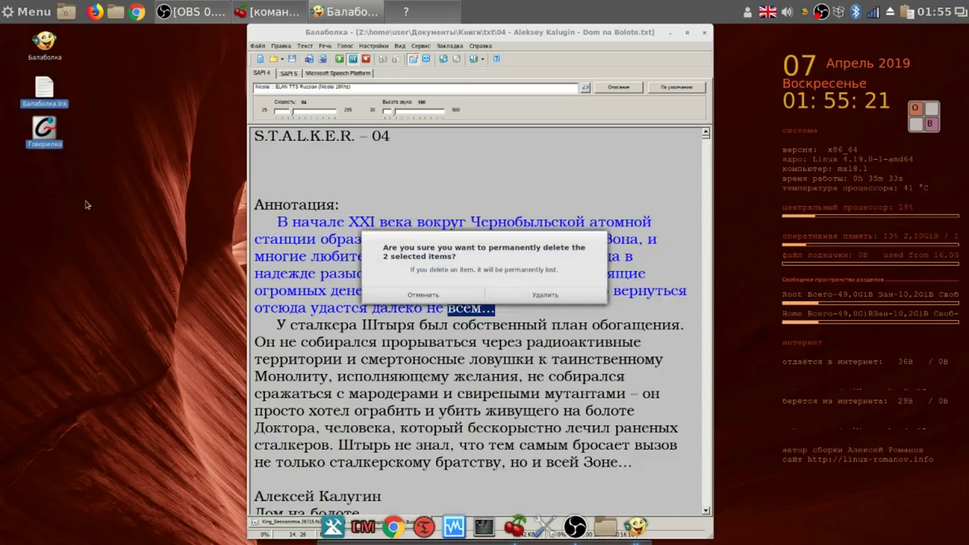
left_click(544, 295)
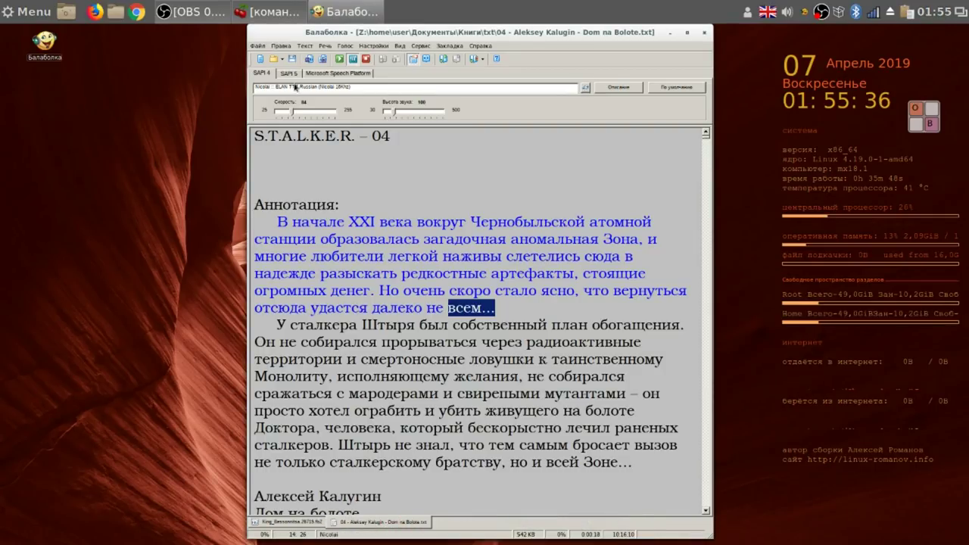
Check the SAPI 5 voices, then return to SAPI 4 and select the ELAN TTS Russian (Nicolai 16Khz) voice.
left_click(289, 73)
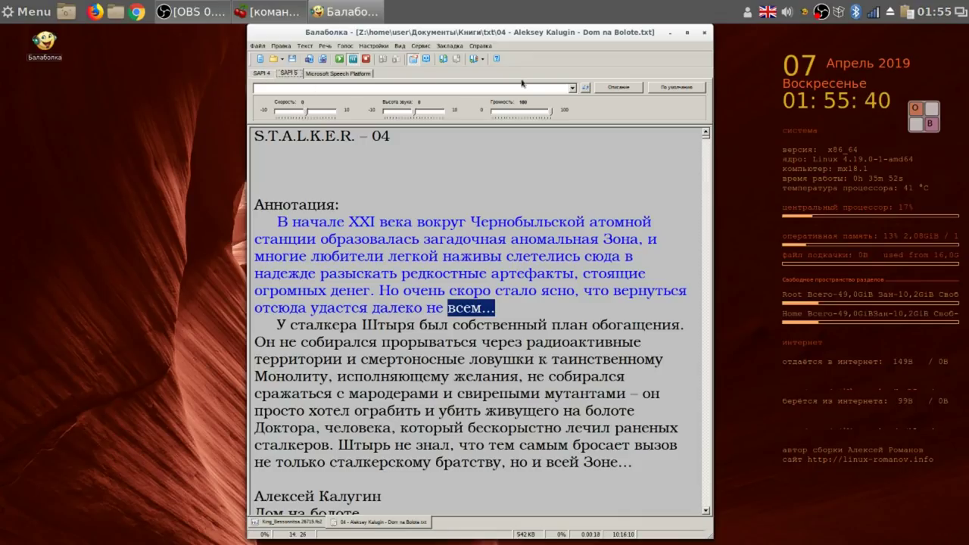
left_click(266, 73)
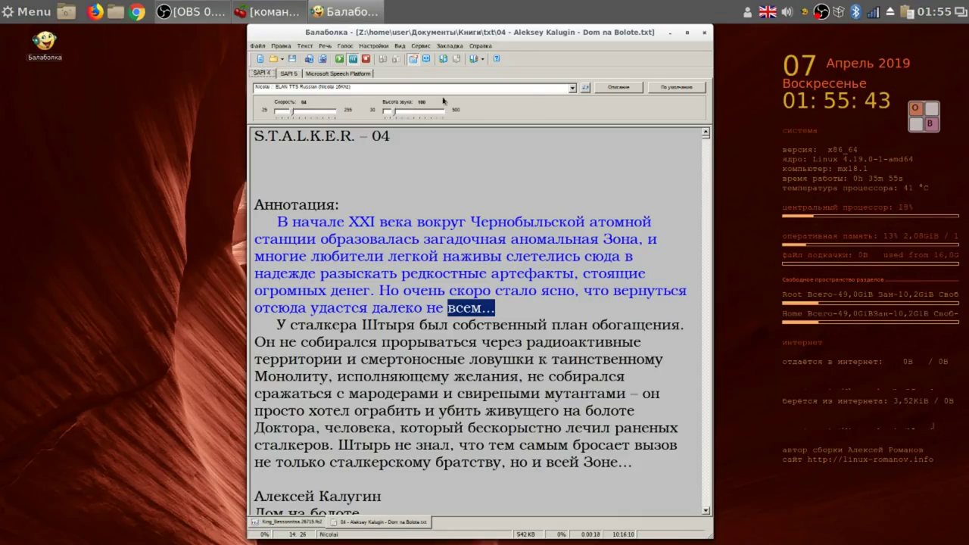
left_click(573, 89)
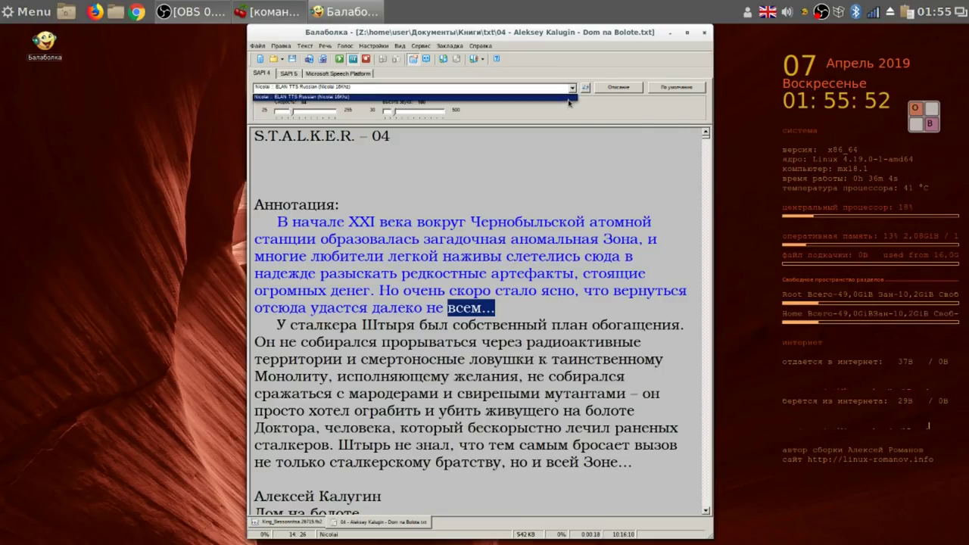
left_click(569, 98)
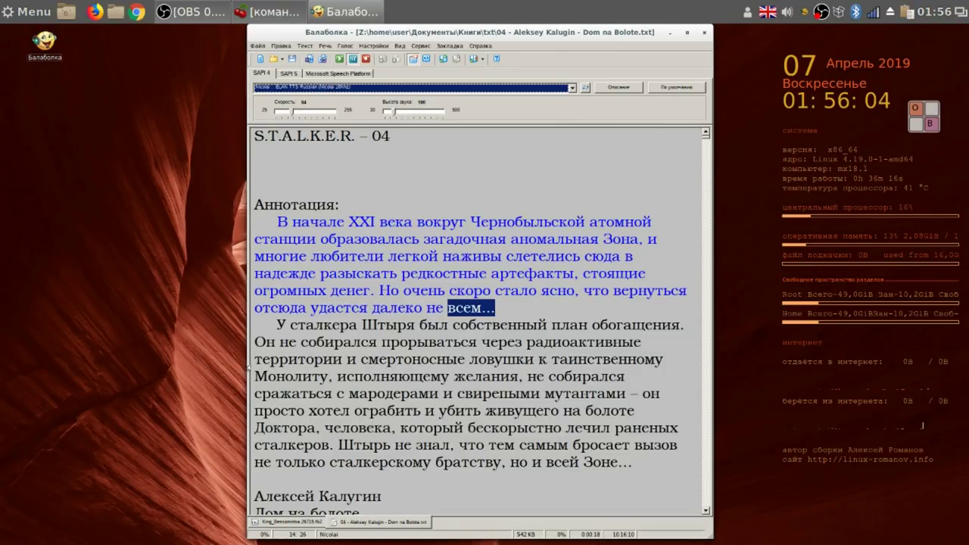
Stop the current reading and start reading aloud from the annotation's second paragraph.
left_click(279, 325)
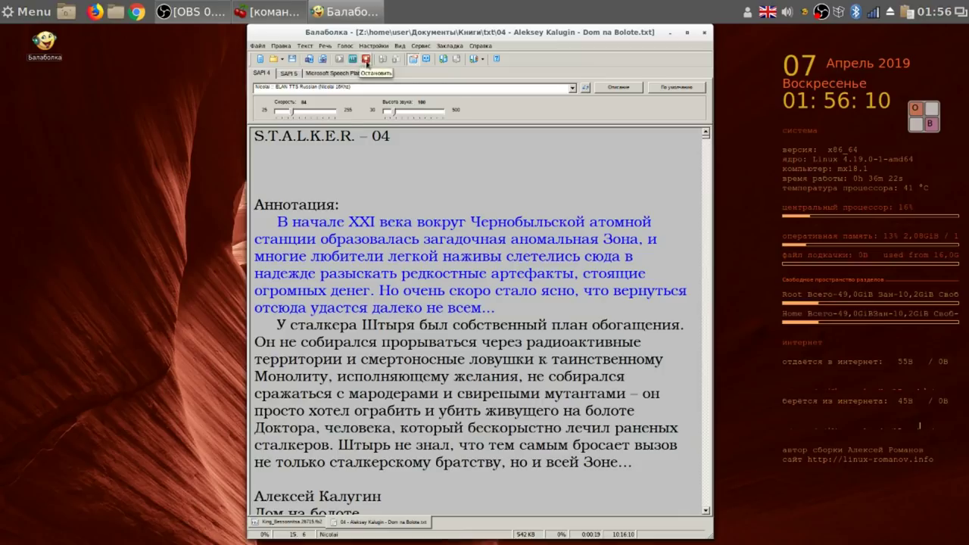
left_click(367, 58)
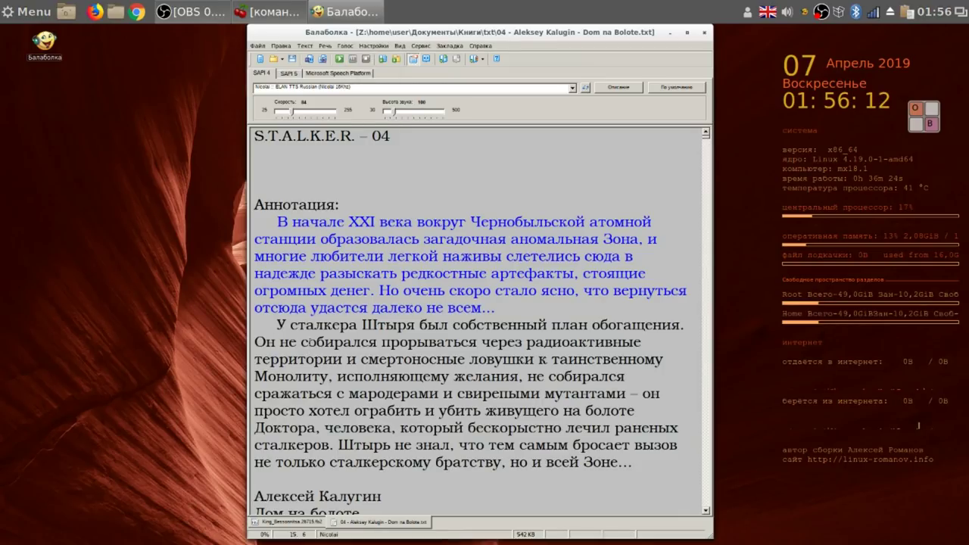
left_click(340, 59)
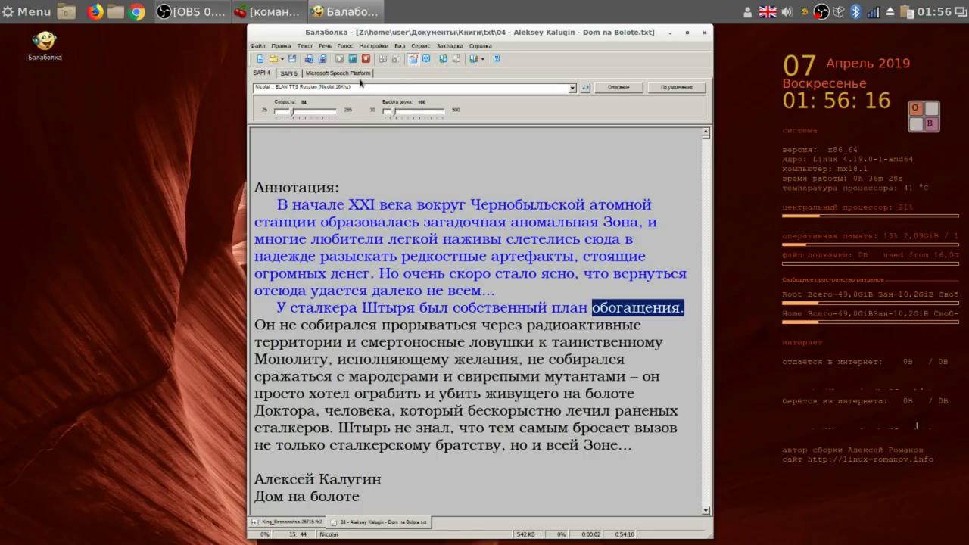
Raise the system sound volume and stop reading the annotation aloud.
left_click(787, 12)
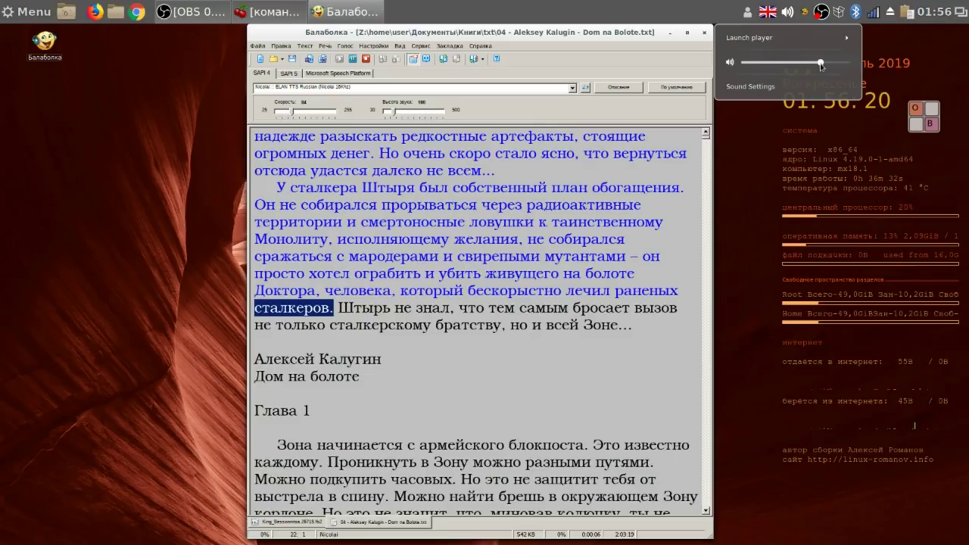
mouse_move(821, 66)
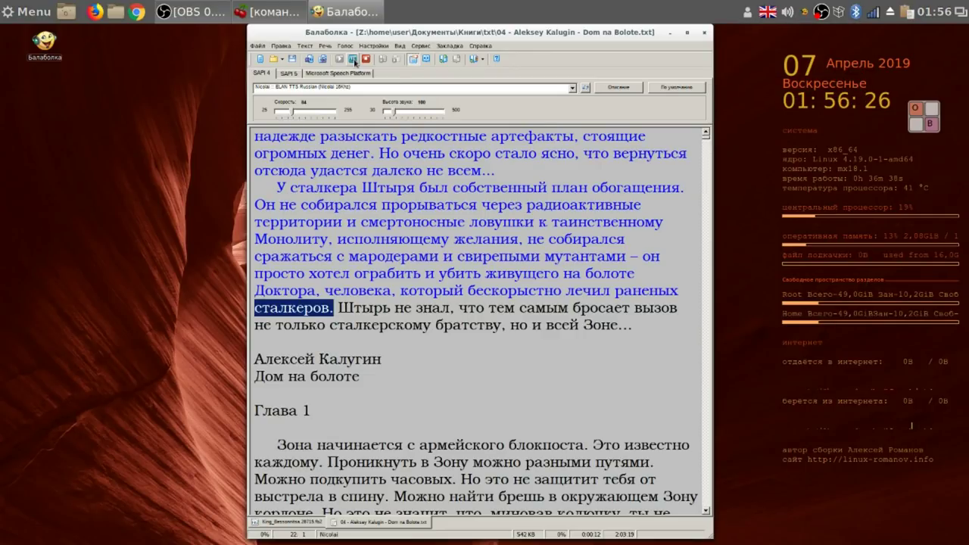
left_click(367, 59)
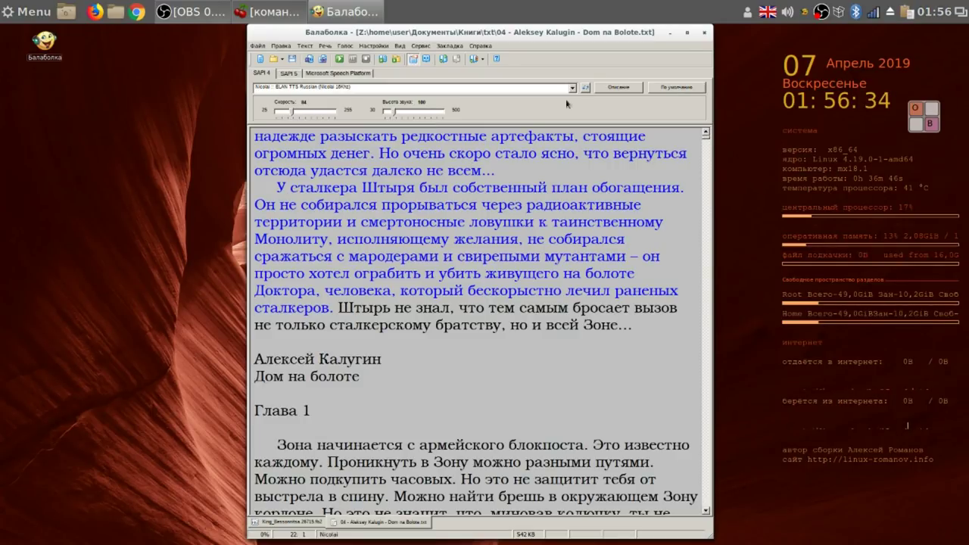
Close the reader window, then examine the downloaded installers and archives in the Загрузки folder and close the file manager.
left_click(706, 35)
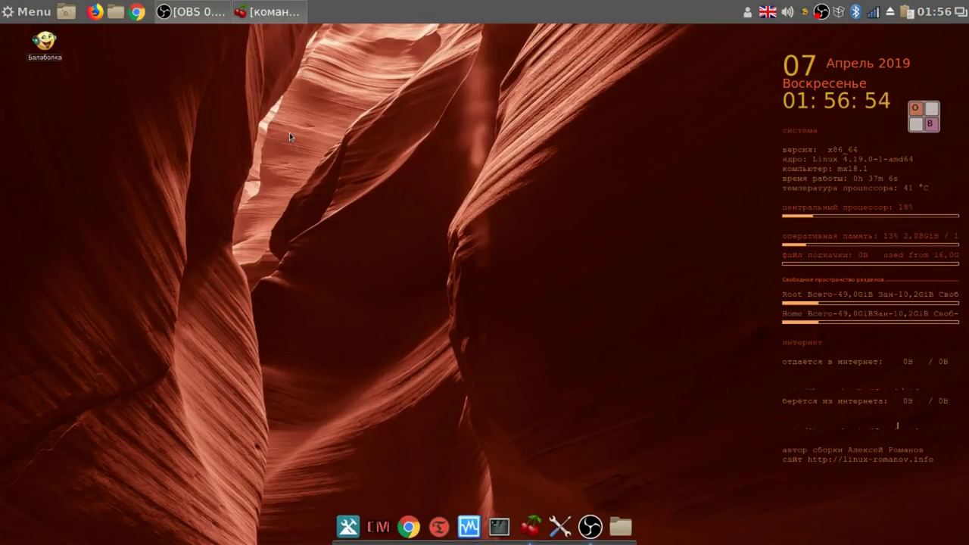
left_click(117, 12)
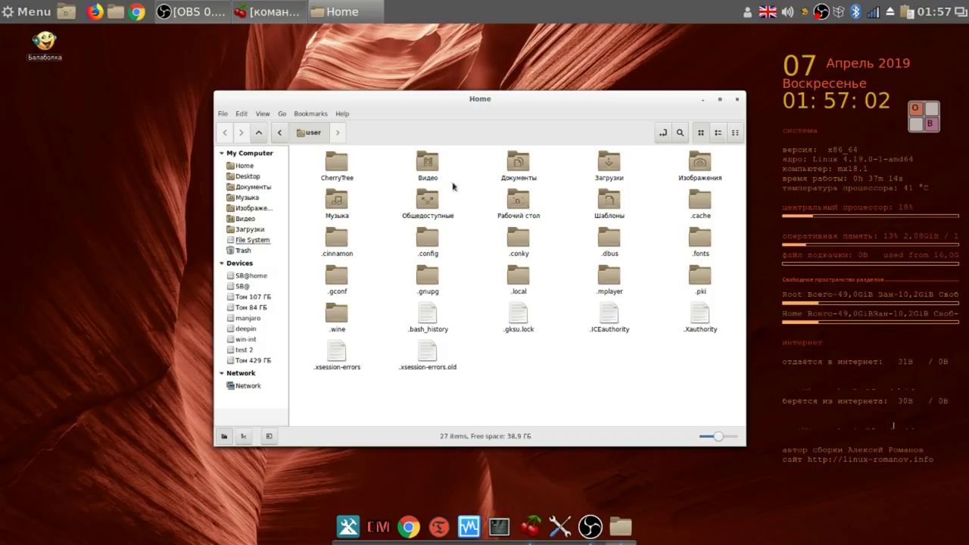
left_click(250, 231)
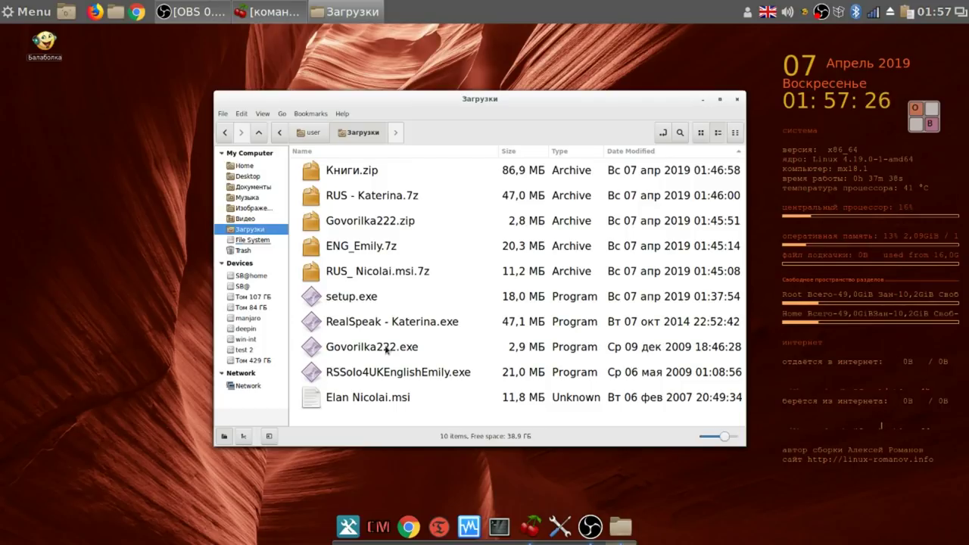
left_click(737, 100)
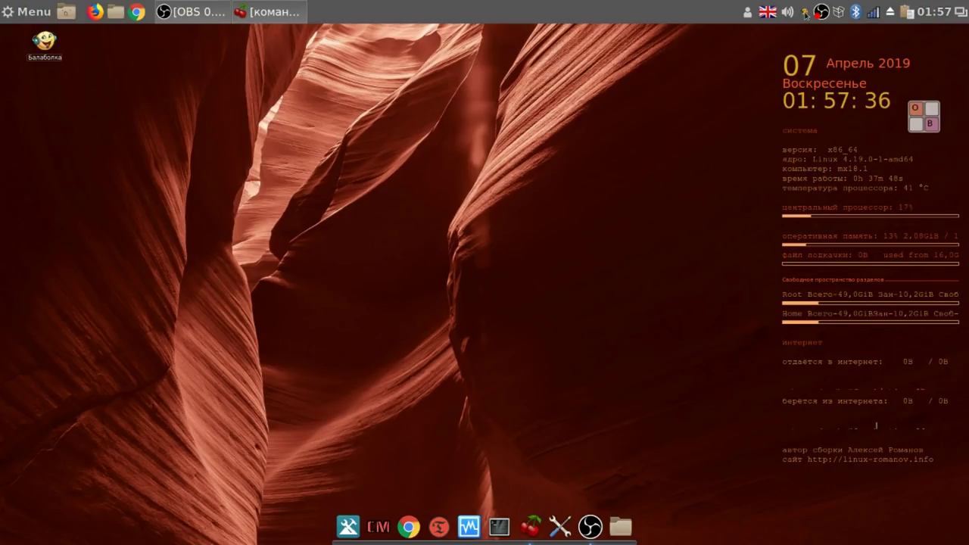
Reopen the reader in a smaller window, look at Chapter 1 and King_Bessonnitsa.26715.fb2, and return to the Dom na Bolote document.
left_click(805, 15)
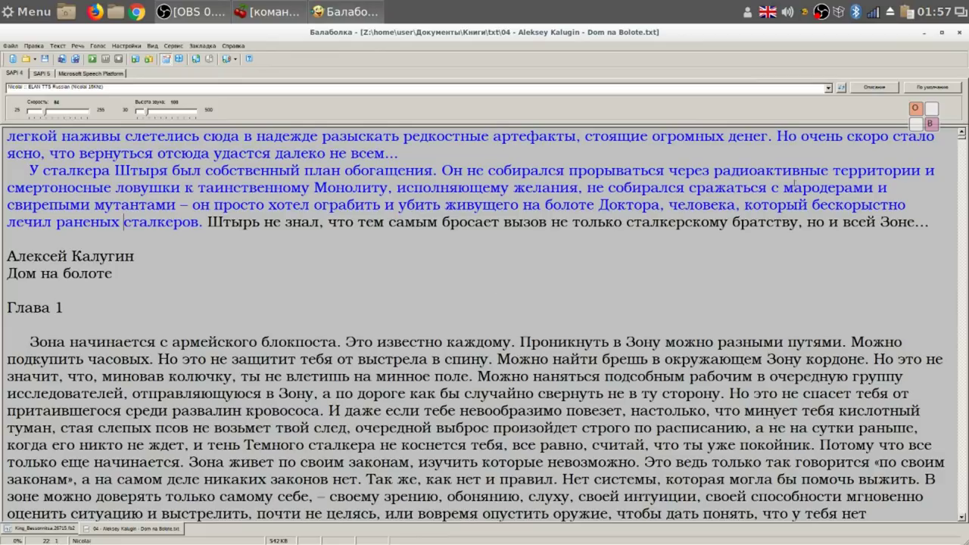
left_click(942, 33)
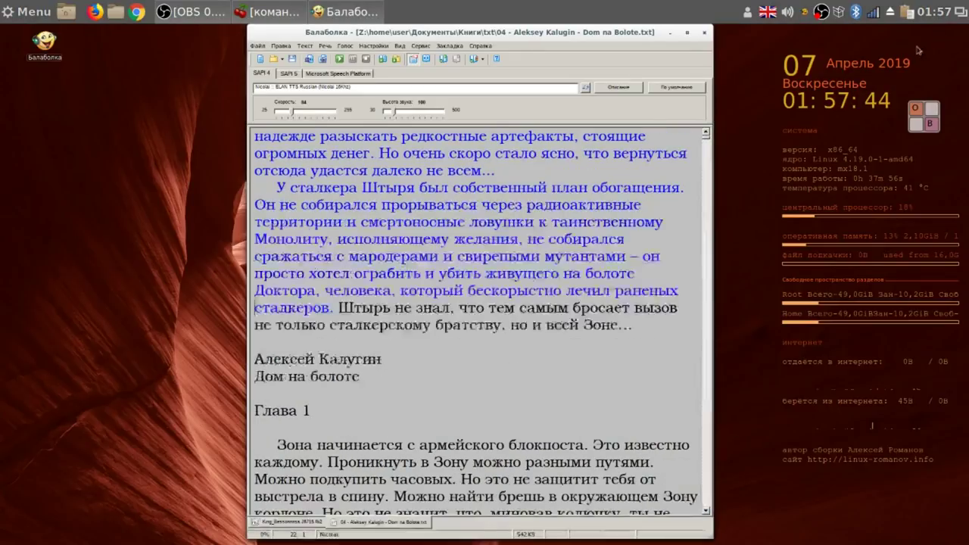
scroll(507, 366, "down", 10)
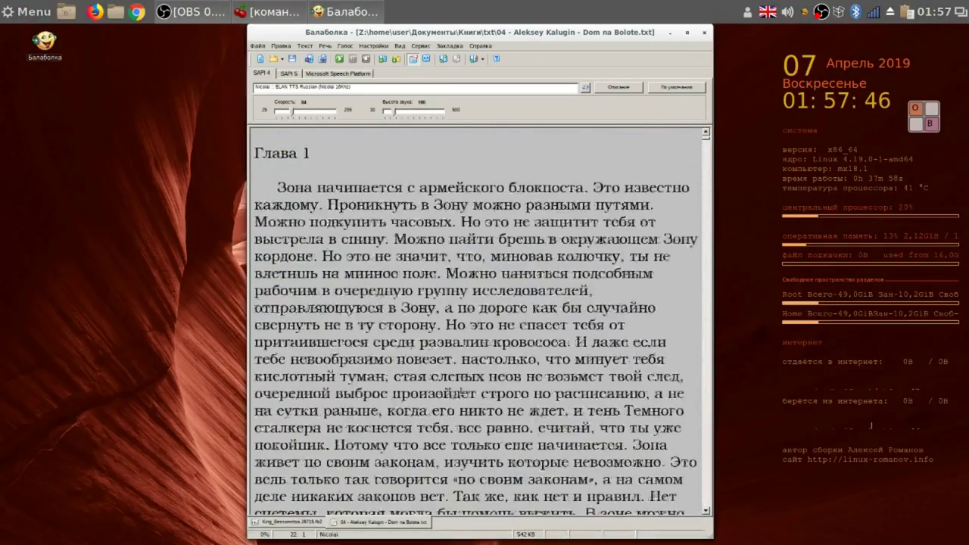
left_click(294, 522)
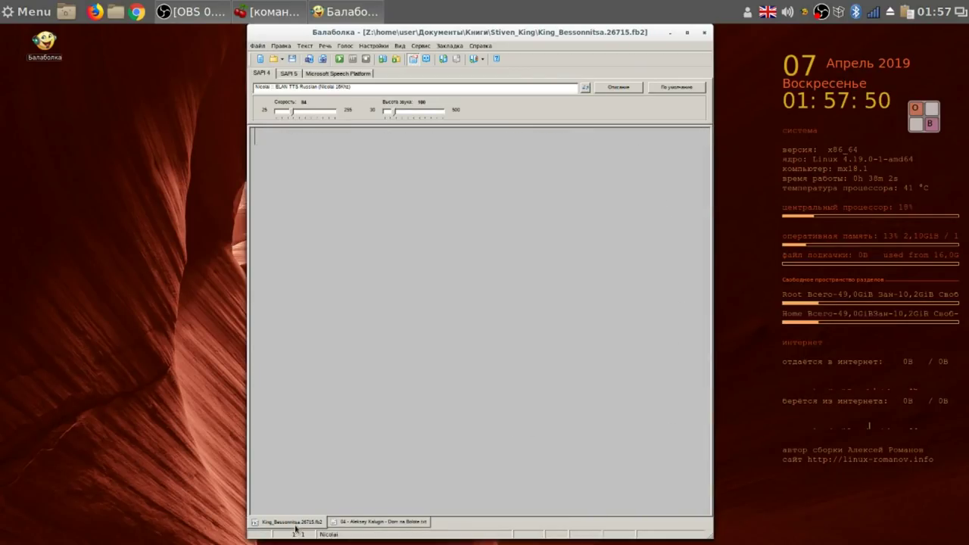
left_click(372, 522)
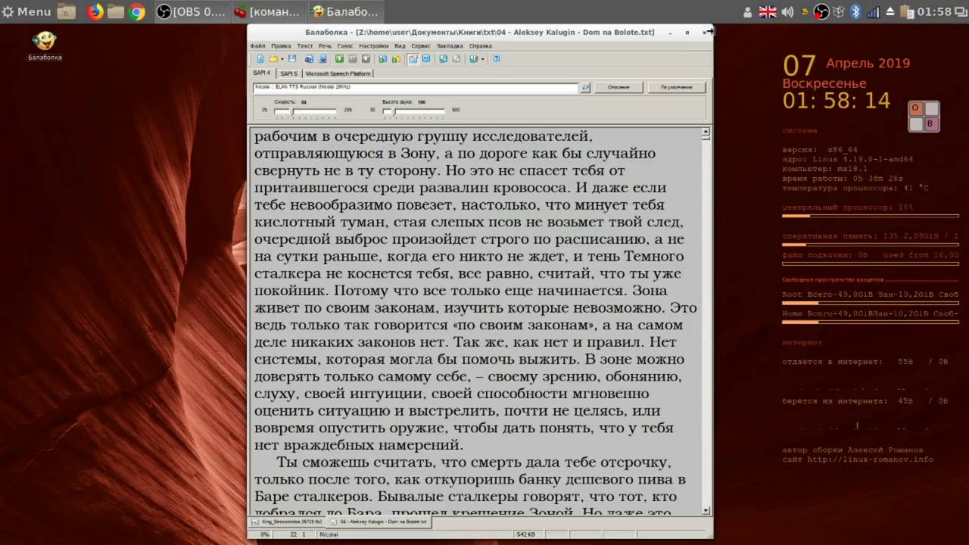
Shrink the reader window in width and height and move it toward the upper left of the desktop.
left_click_drag(709, 29, 704, 42)
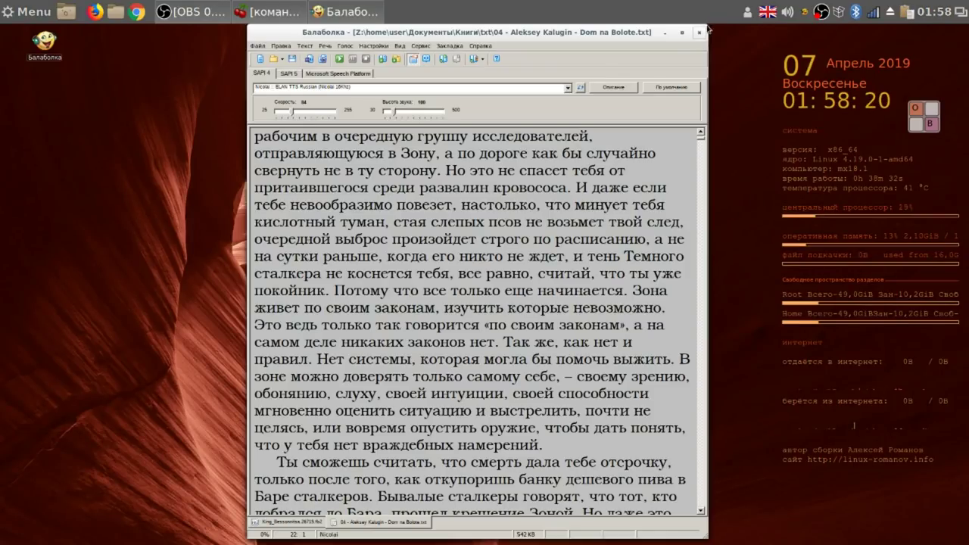
left_click_drag(708, 29, 686, 119)
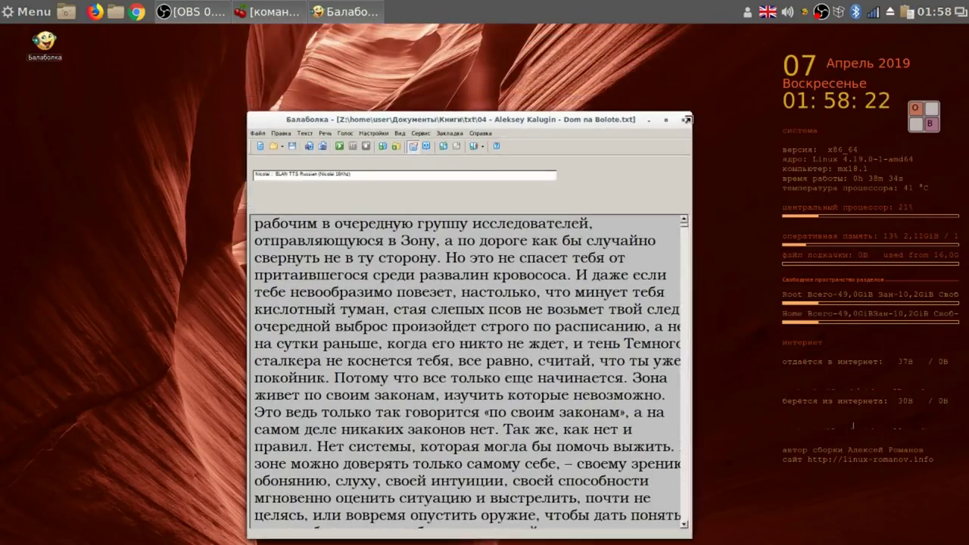
left_click_drag(469, 131, 420, 43)
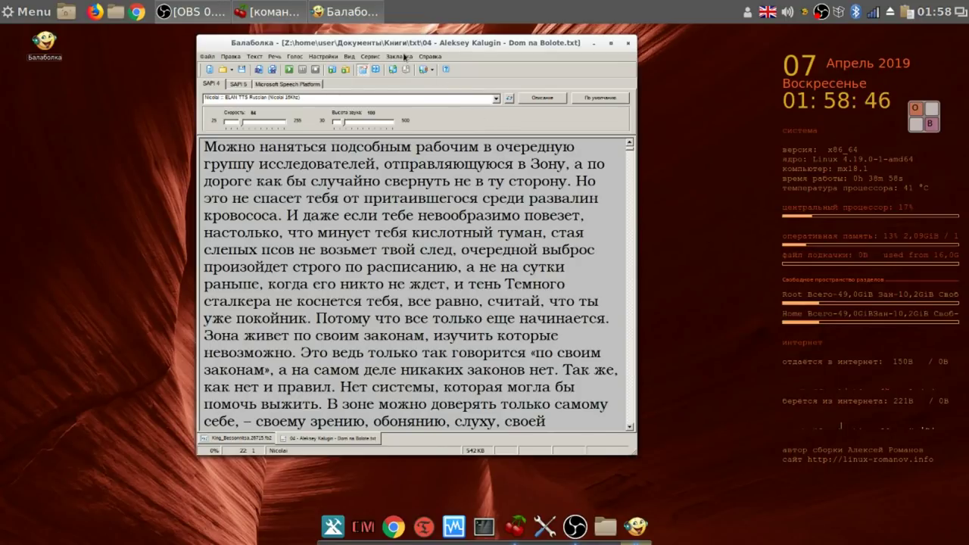
Minimize the reader window and show the command list of its system tray icon.
left_click(405, 56)
left_click(407, 68)
left_click(627, 44)
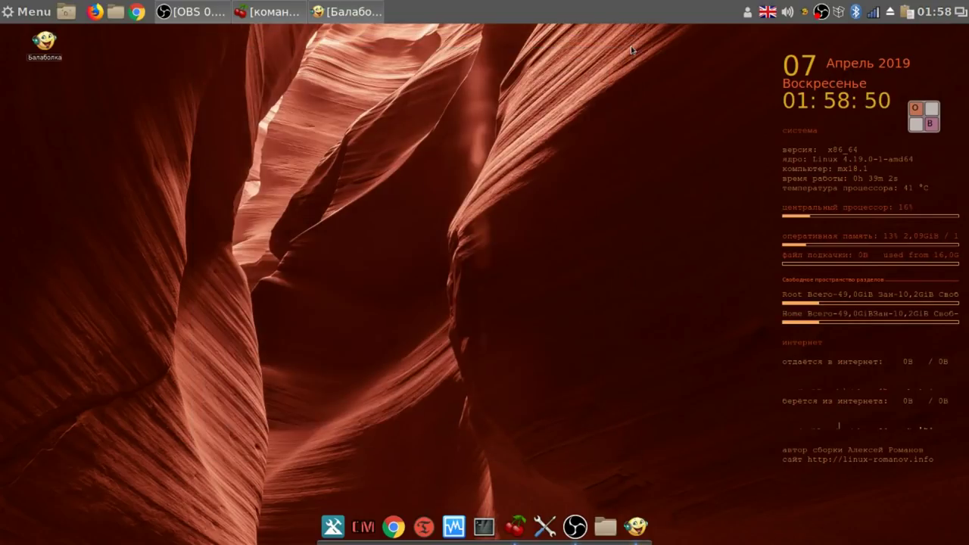
right_click(806, 14)
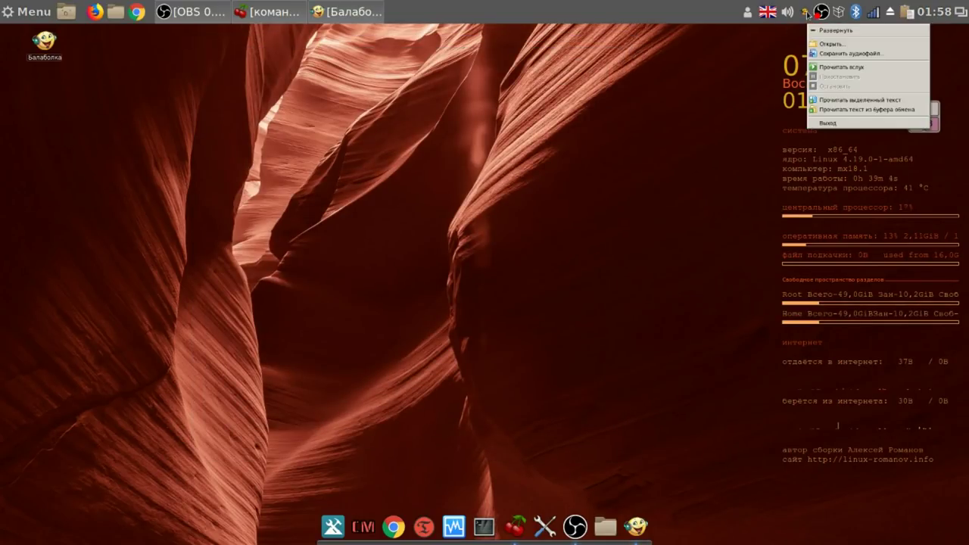